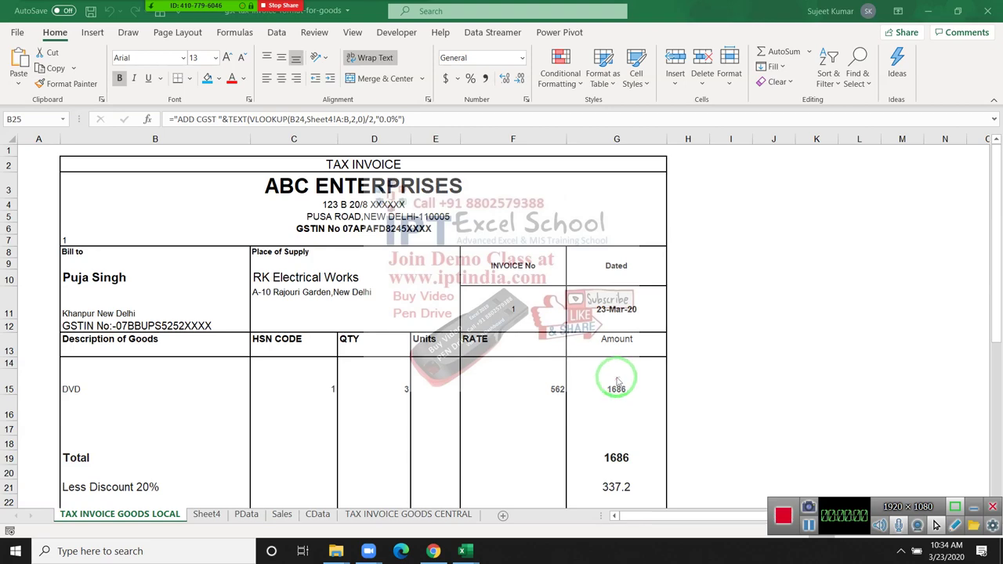
Check the invoice's customer ID in B7 against the Sheet4 GST table and CData customer 1.
click(112, 346)
scroll(112, 345, down, 4)
scroll(149, 329, up, 4)
click(90, 239)
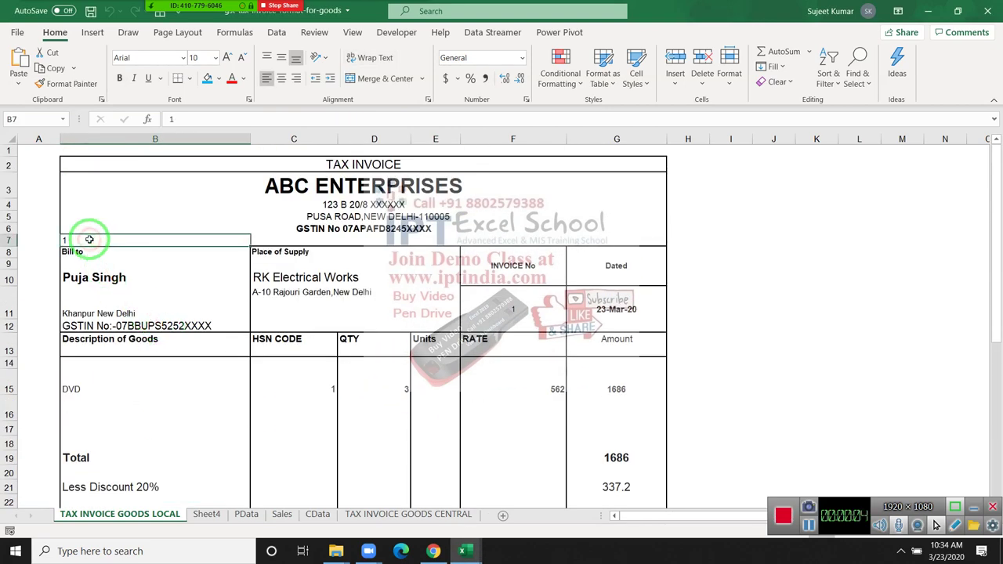
click(209, 516)
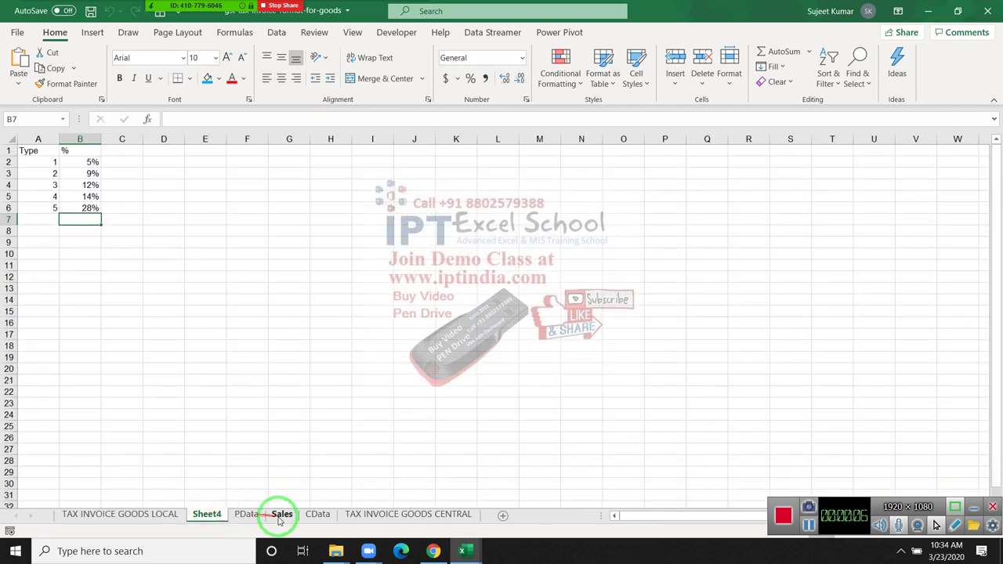
click(317, 515)
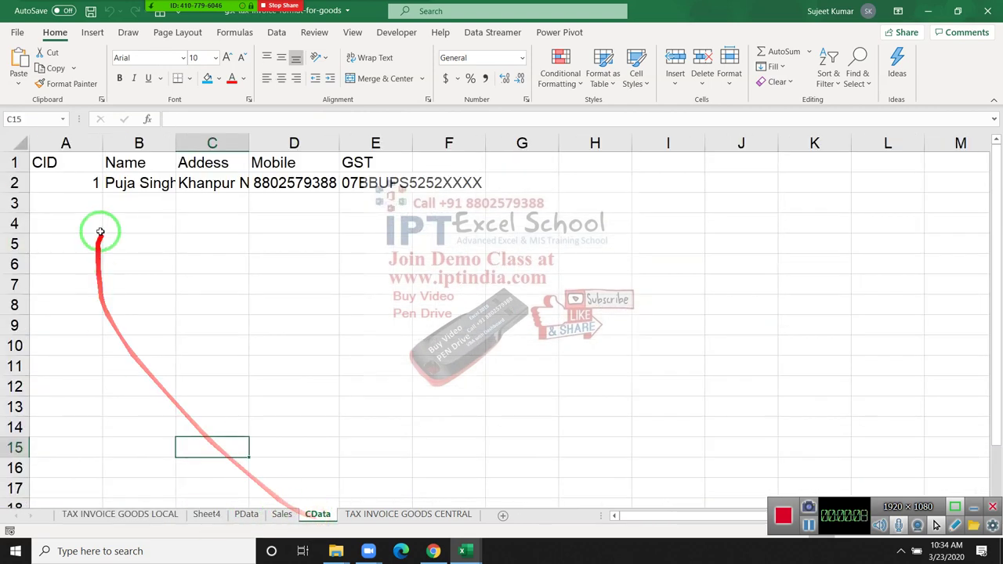
click(90, 184)
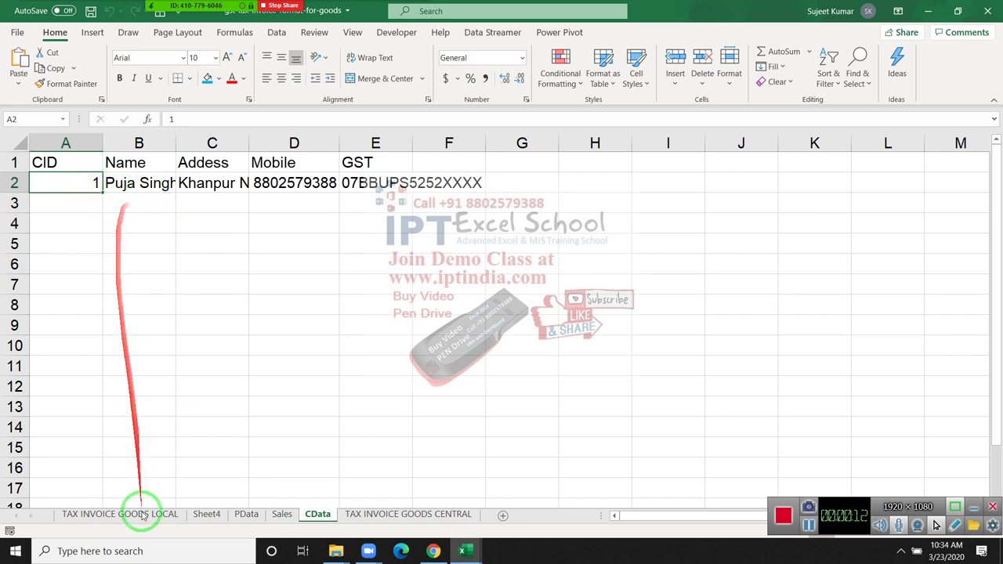
click(99, 515)
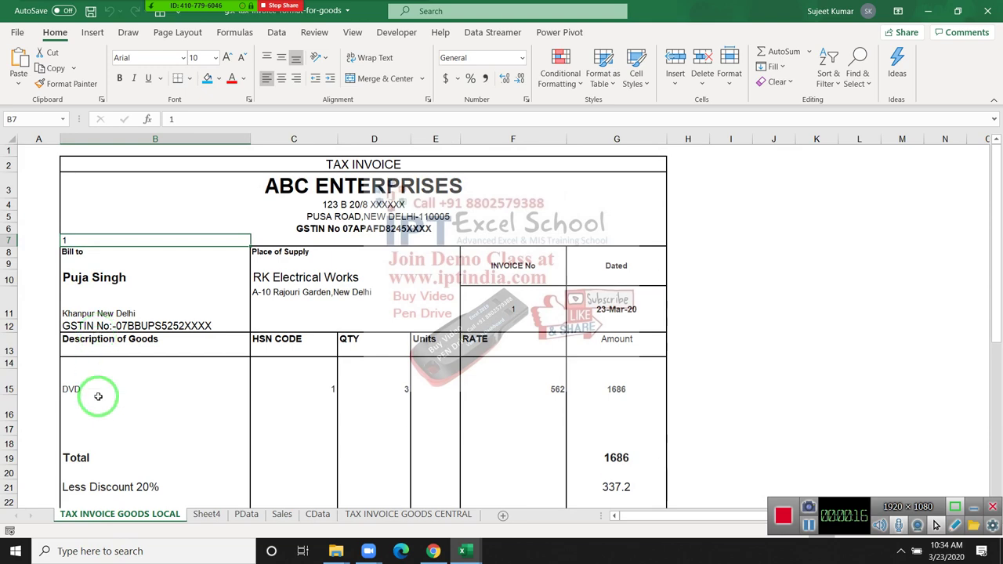
Inspect the B15 goods VLOOKUP and C15 product ID, then find the DVD record in PData.
scroll(98, 396, down, 3)
click(68, 416)
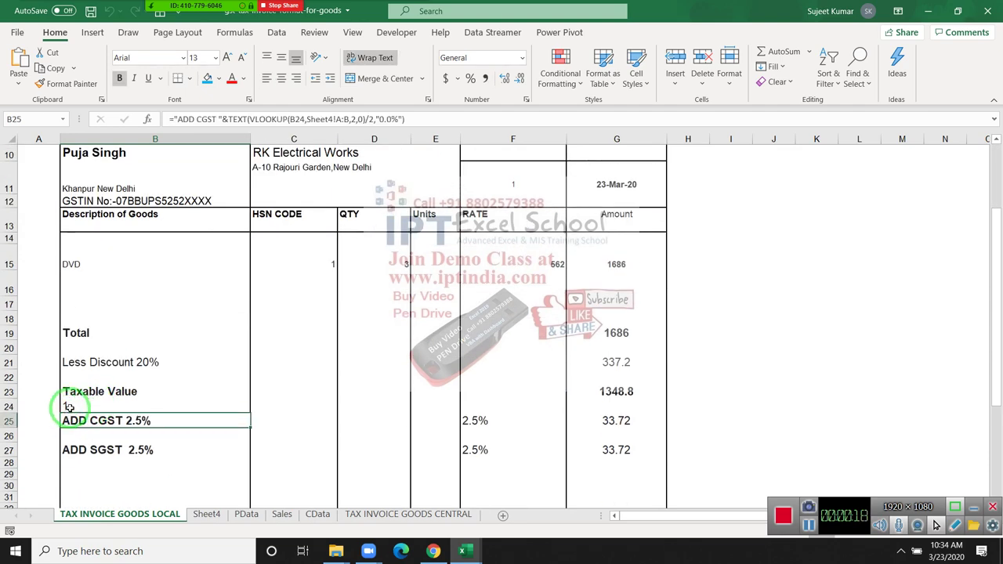
click(72, 265)
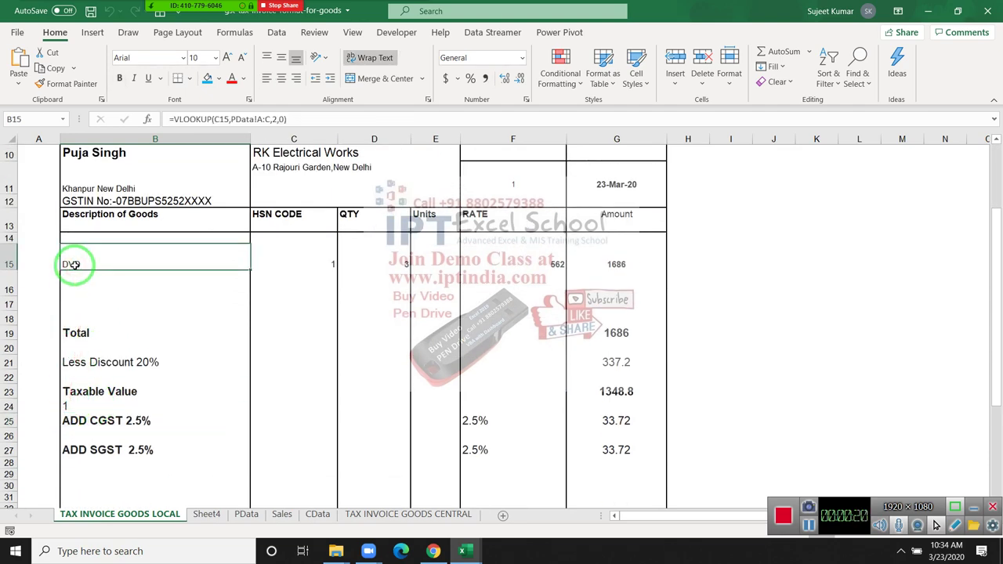
click(311, 265)
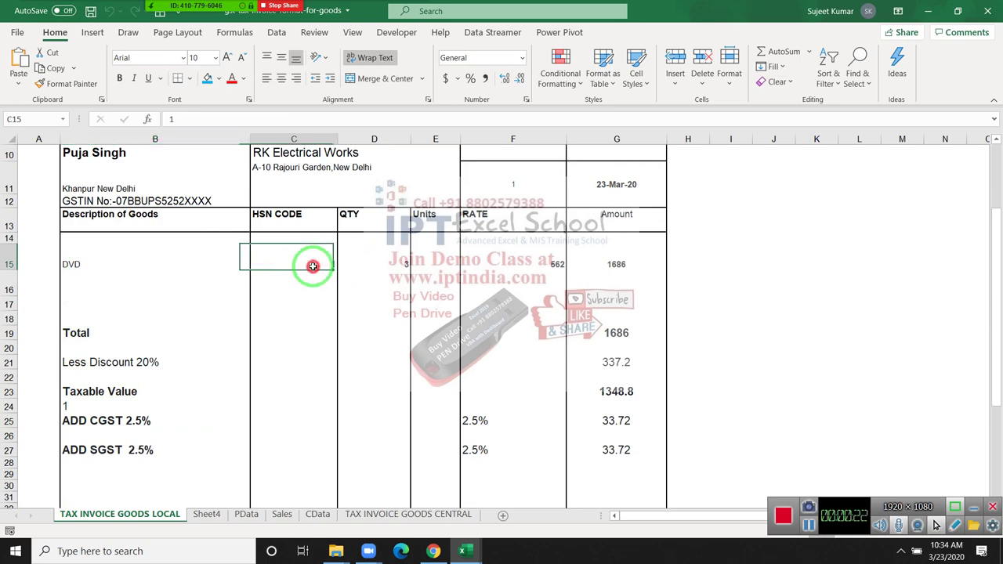
click(246, 514)
drag(48, 162, 123, 163)
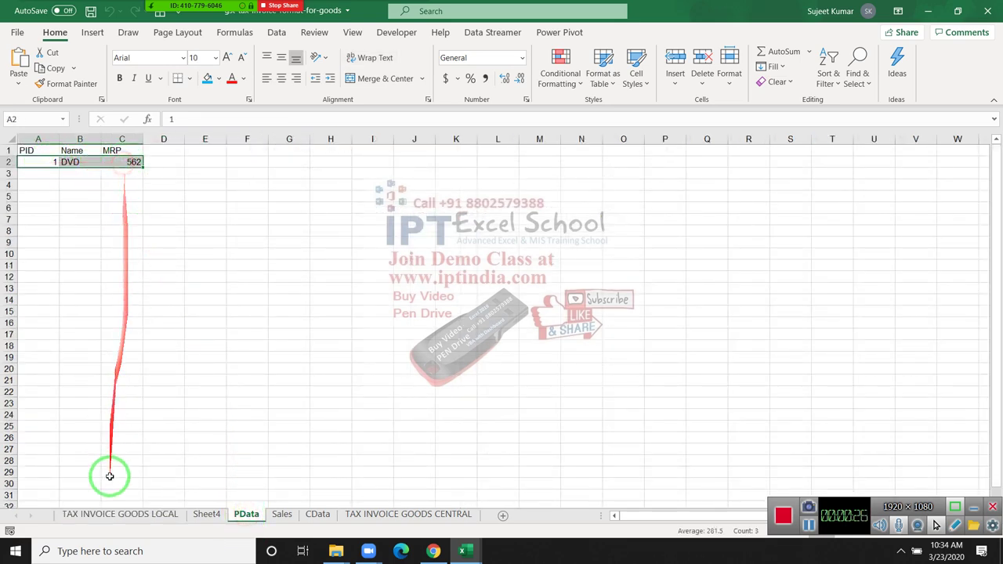
click(112, 514)
click(373, 264)
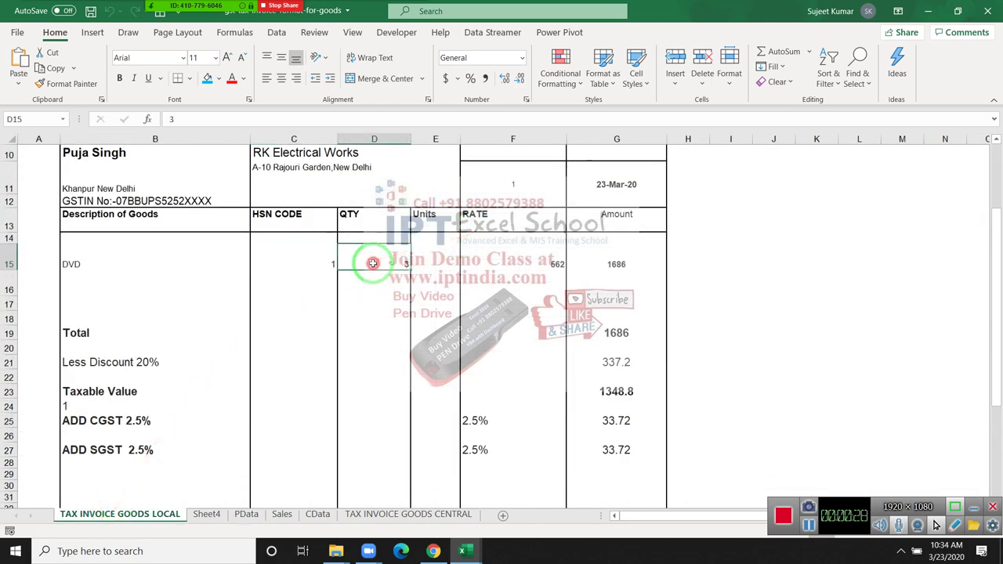
drag(374, 264, 587, 263)
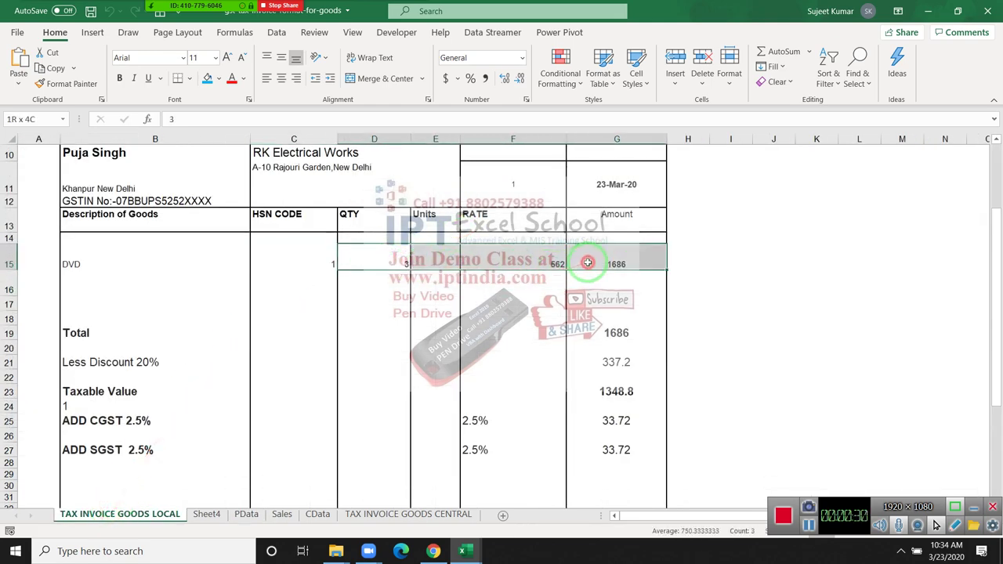
scroll(460, 384, down, 2)
click(108, 245)
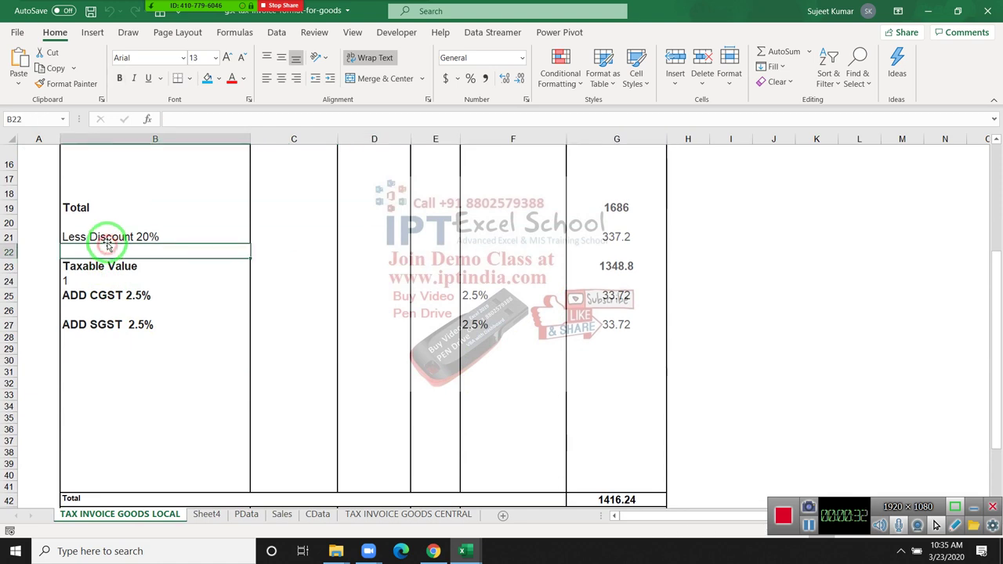
click(105, 235)
click(587, 235)
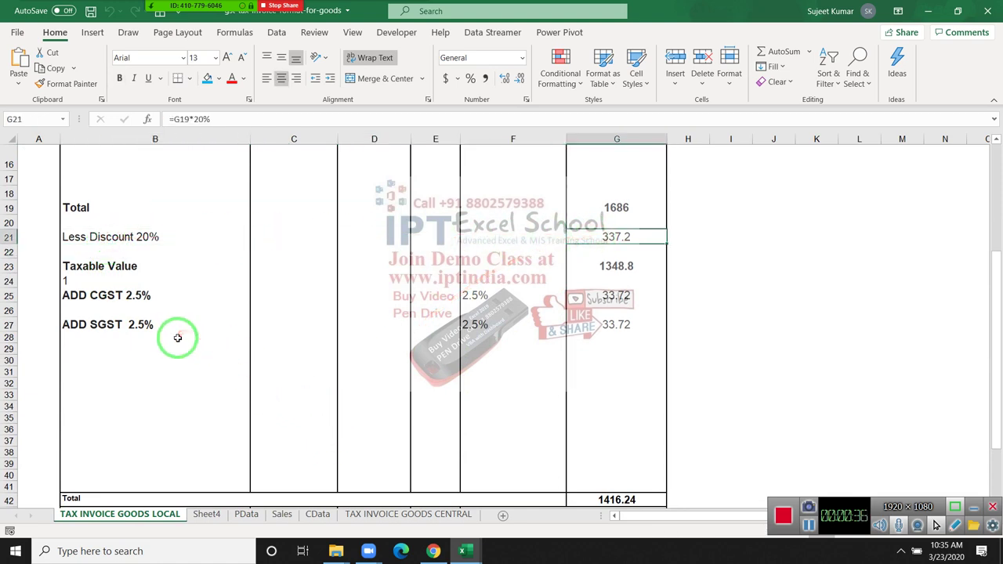
scroll(212, 345, down, 1)
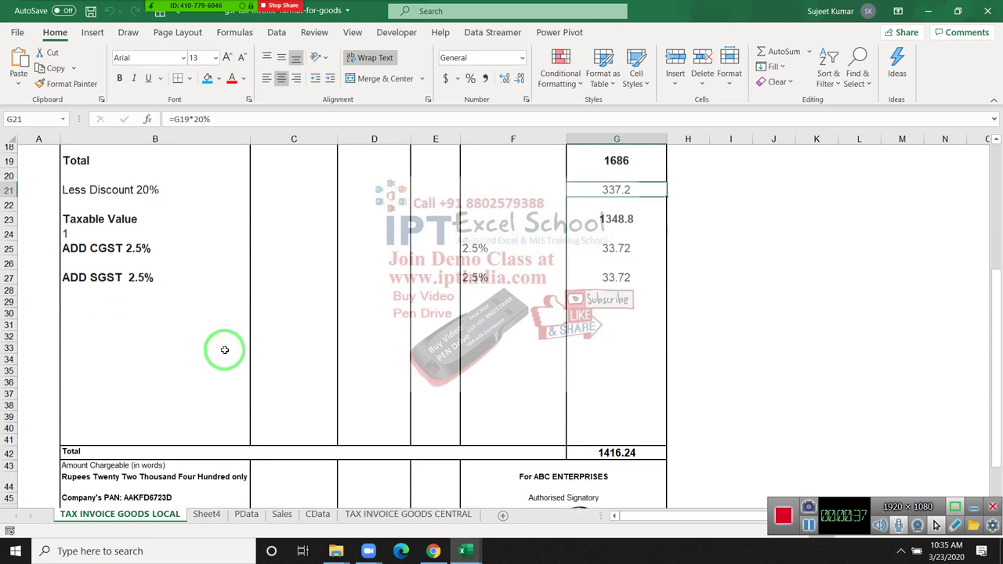
click(79, 226)
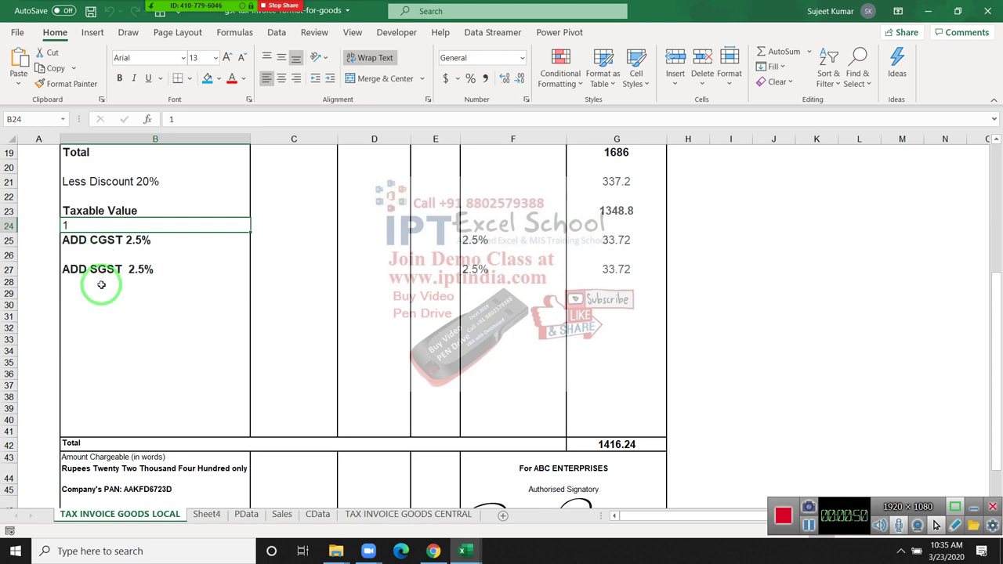
drag(101, 275, 109, 305)
text(2)
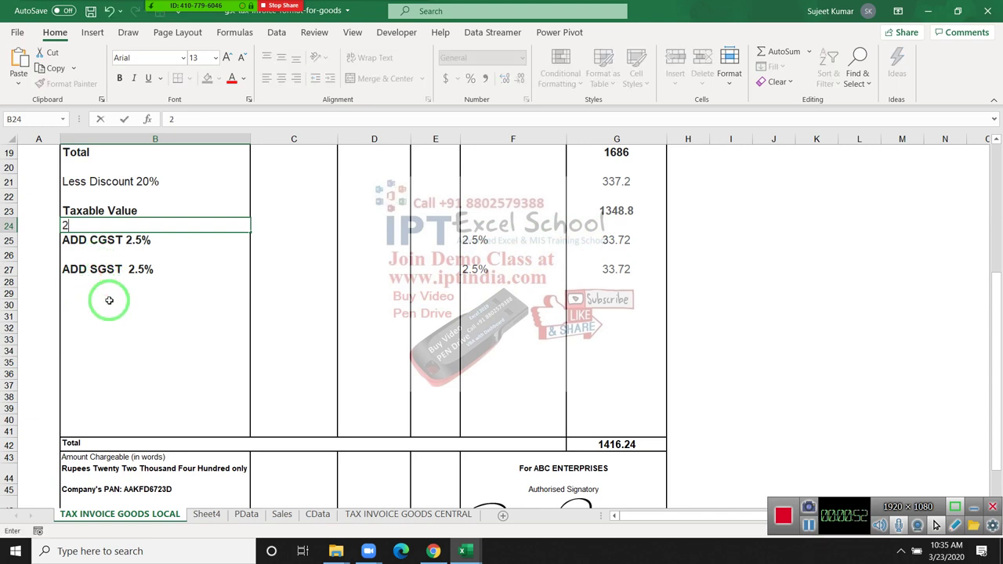
key(Return)
drag(109, 258, 141, 232)
click(101, 227)
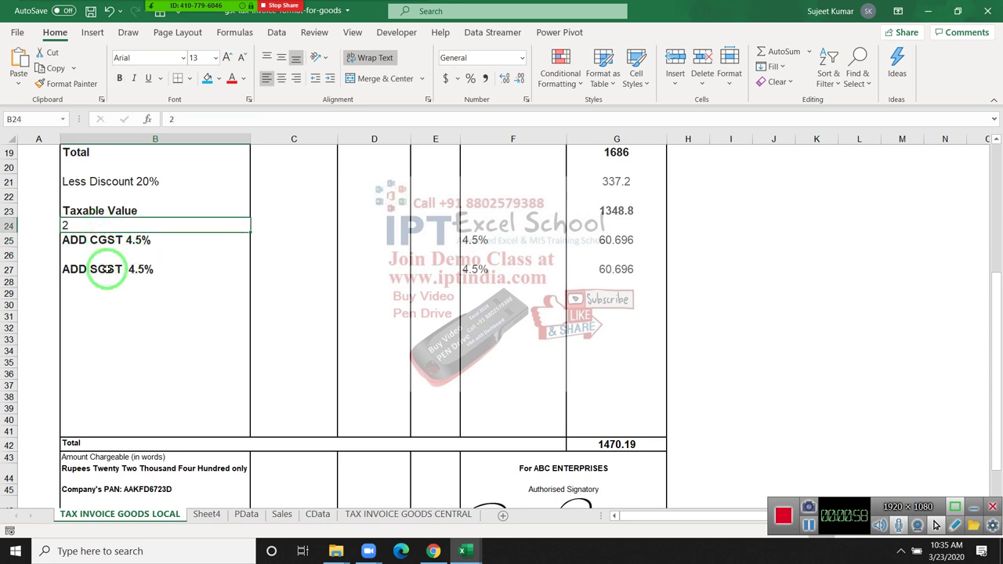
scroll(128, 389, up, 5)
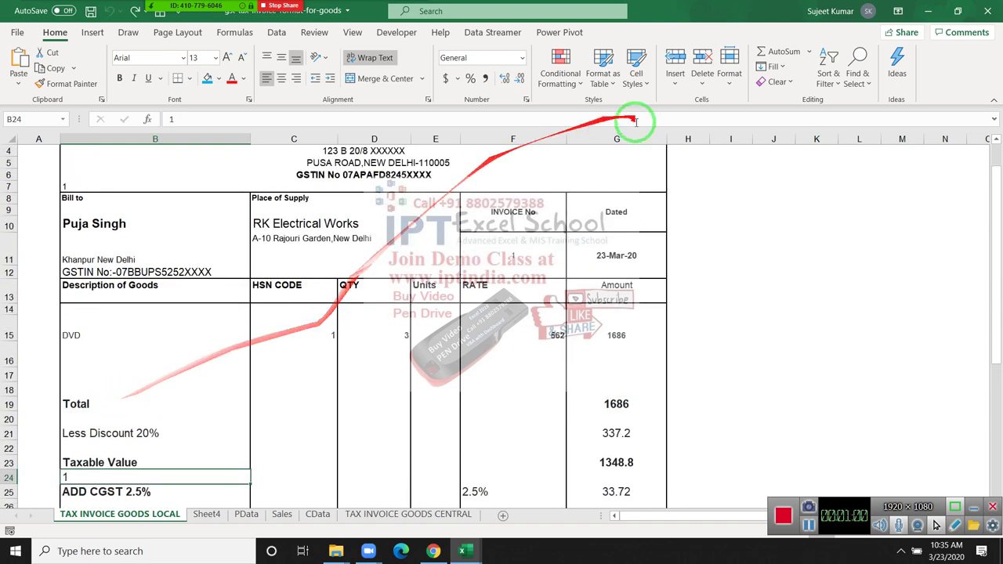
On the Sales sheet, check the existing INVoice, CID and Date headings in A1:C1.
scroll(589, 258, up, 1)
scroll(588, 260, down, 3)
scroll(588, 262, up, 3)
scroll(591, 313, down, 6)
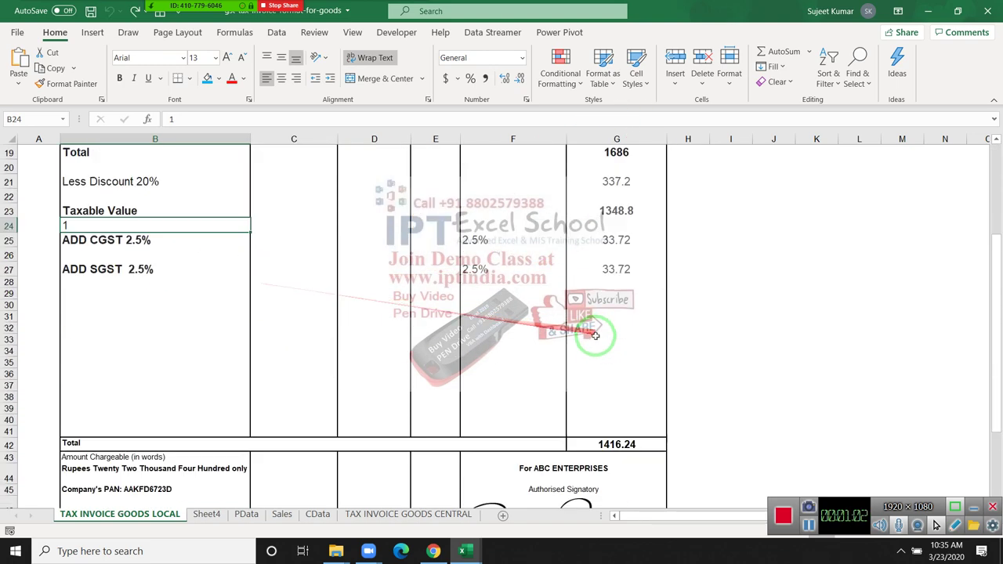
scroll(596, 345, down, 5)
click(651, 381)
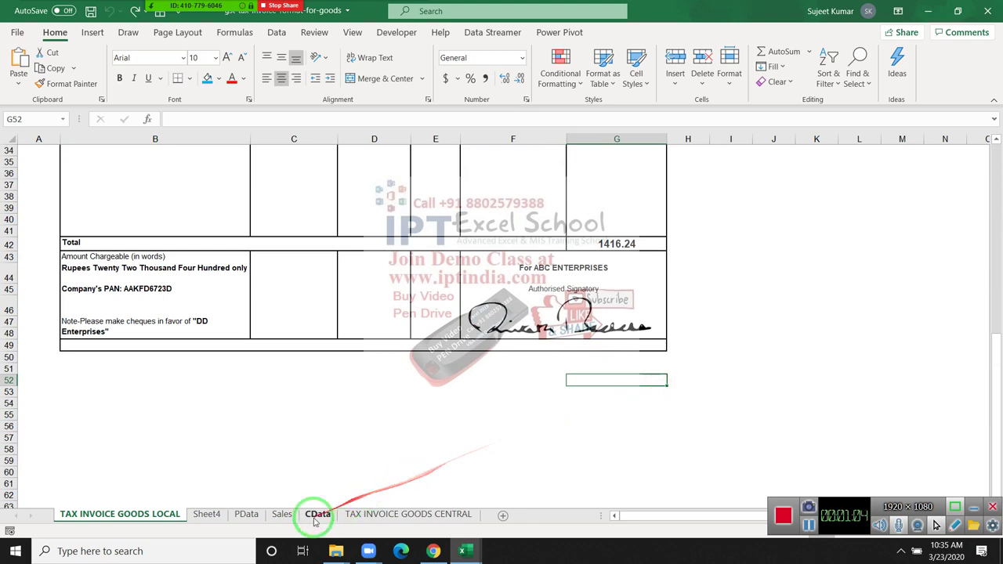
click(283, 515)
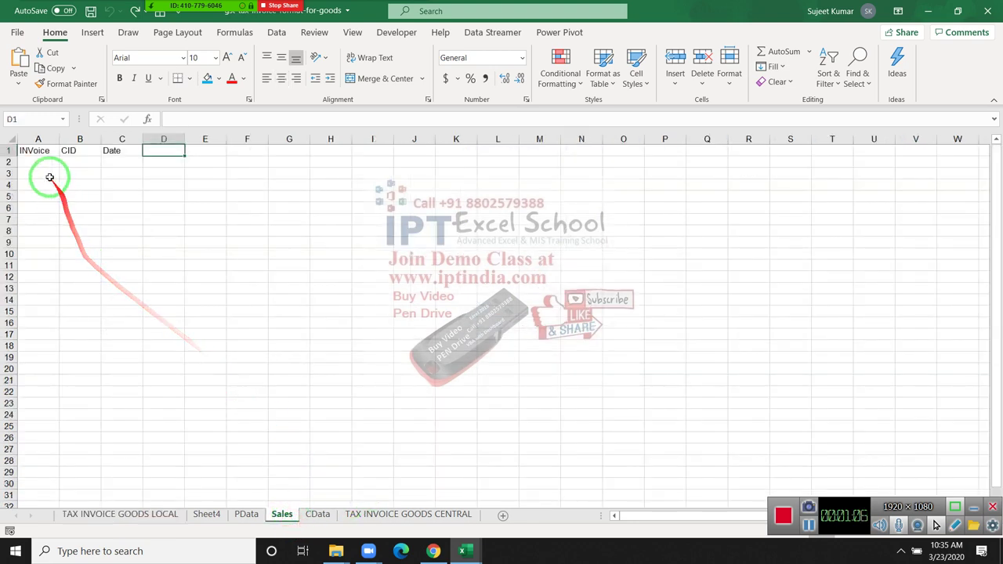
click(43, 154)
click(68, 151)
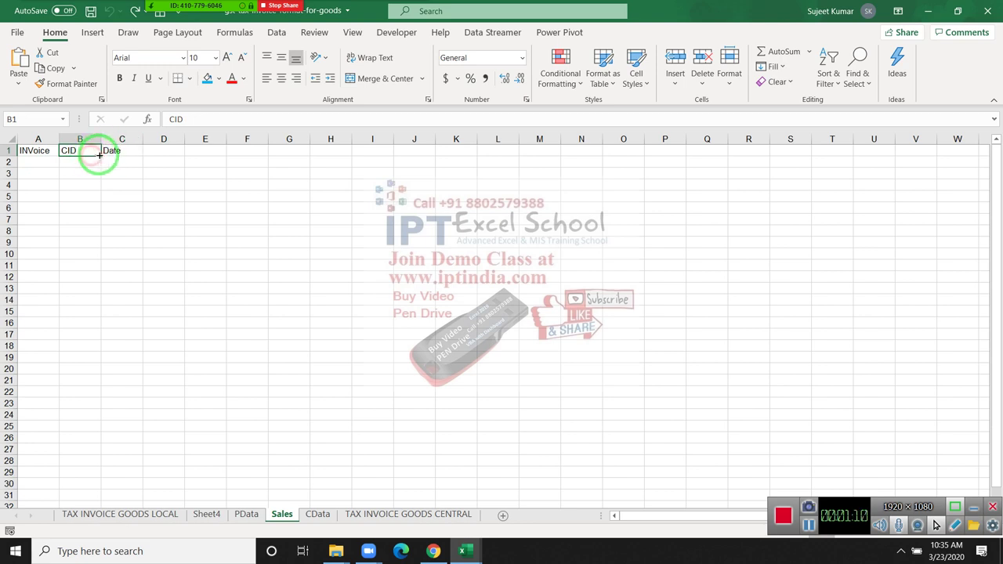
click(132, 151)
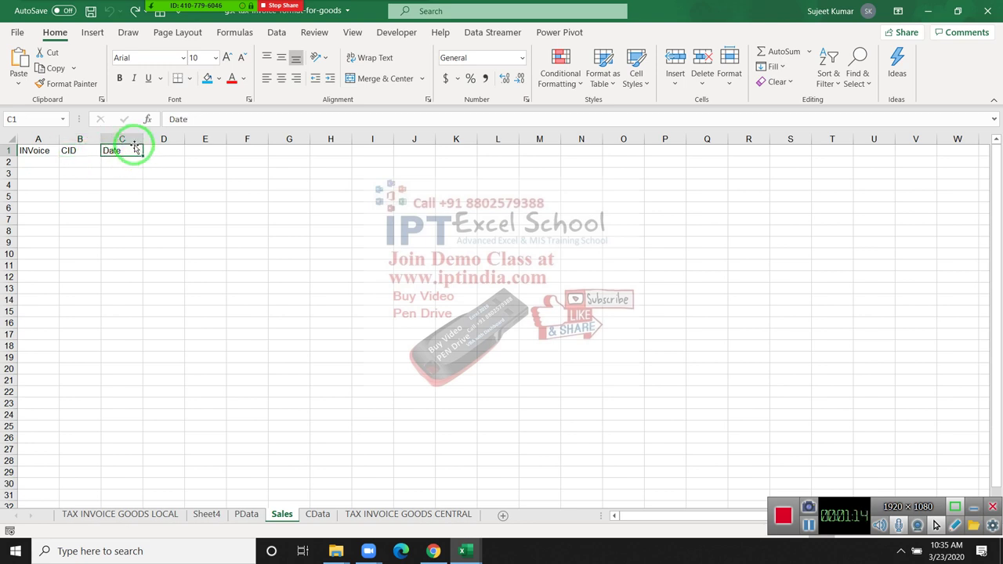
Enter the headings PID, Qty, GST, Dis and Total across D1:H1.
click(179, 150)
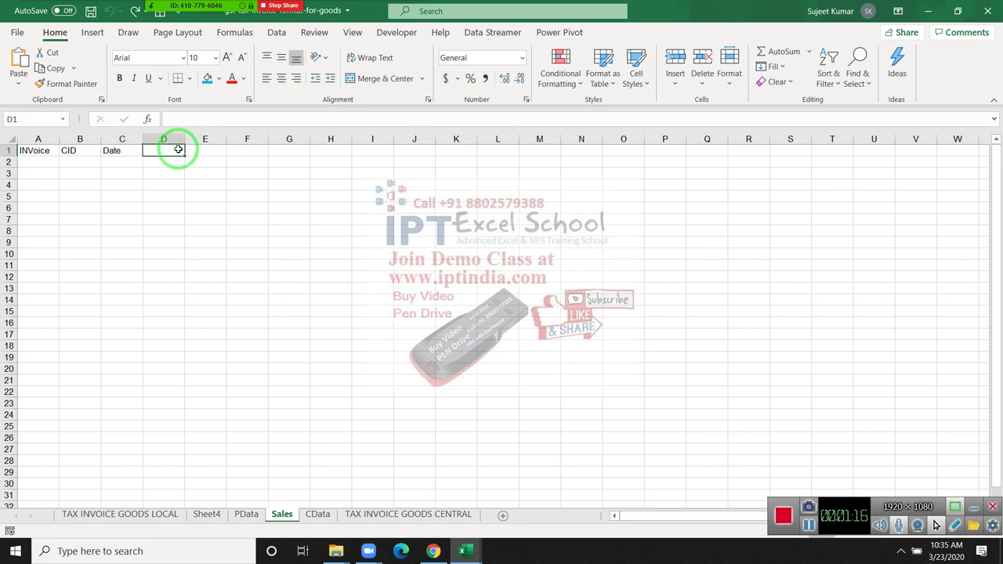
text(PID)
key(Tab)
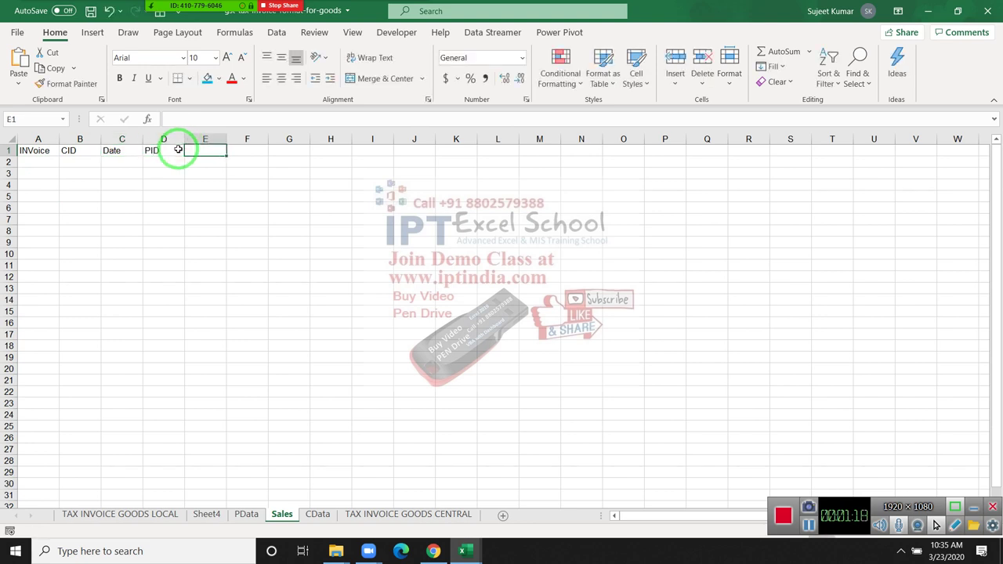
text(Qty)
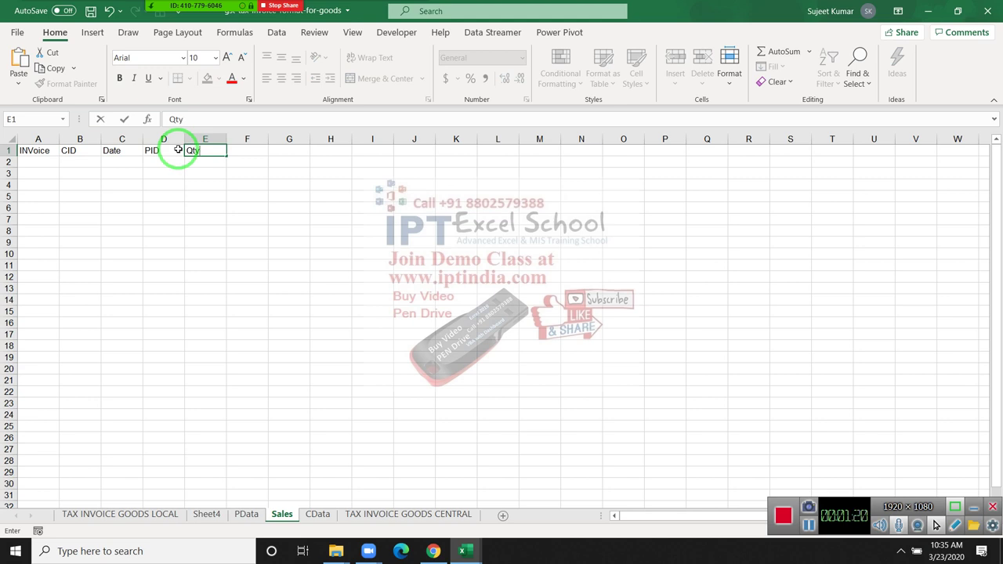
key(Return)
key(Up)
key(Right)
key(Right)
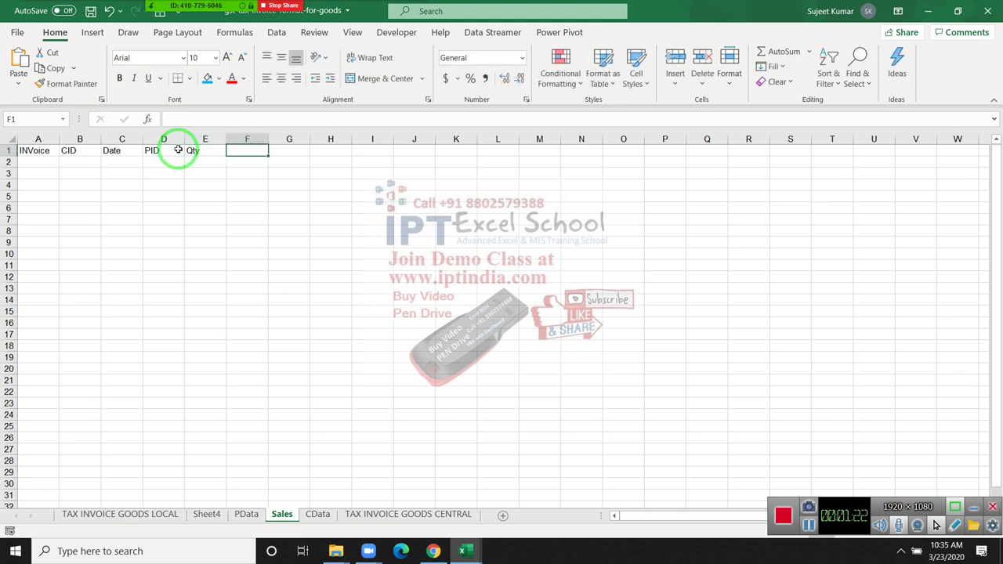
text(GST)
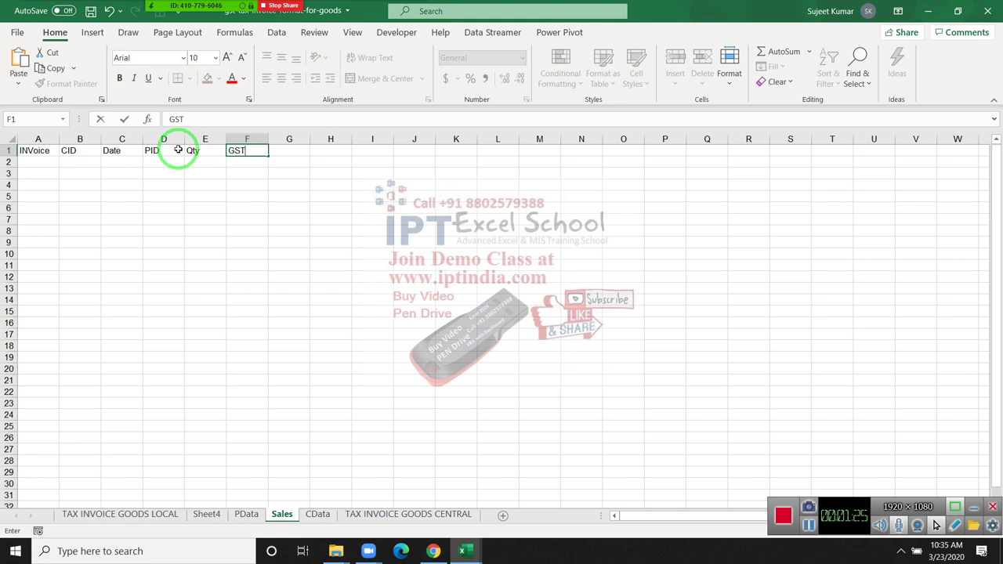
key(Tab)
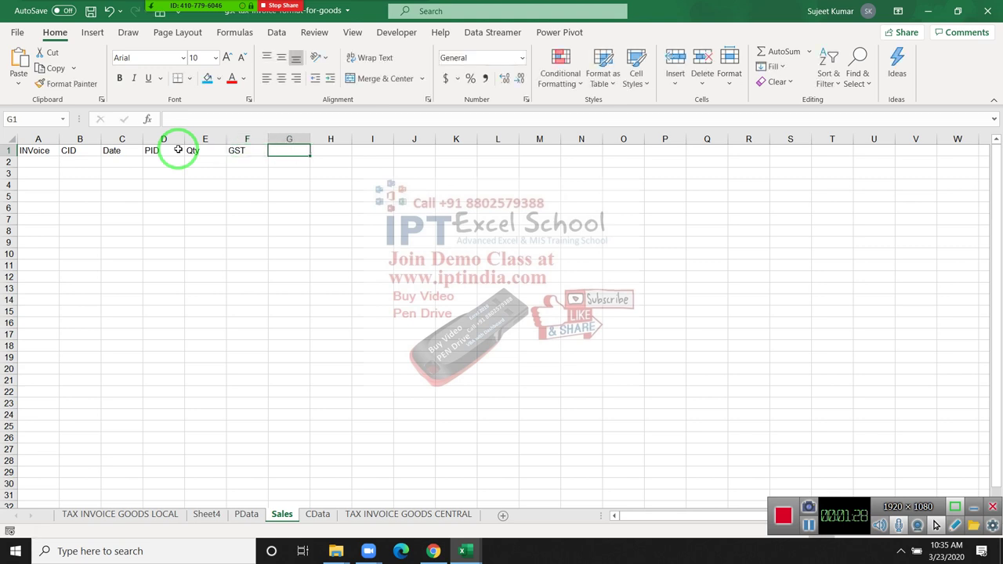
text(Dis)
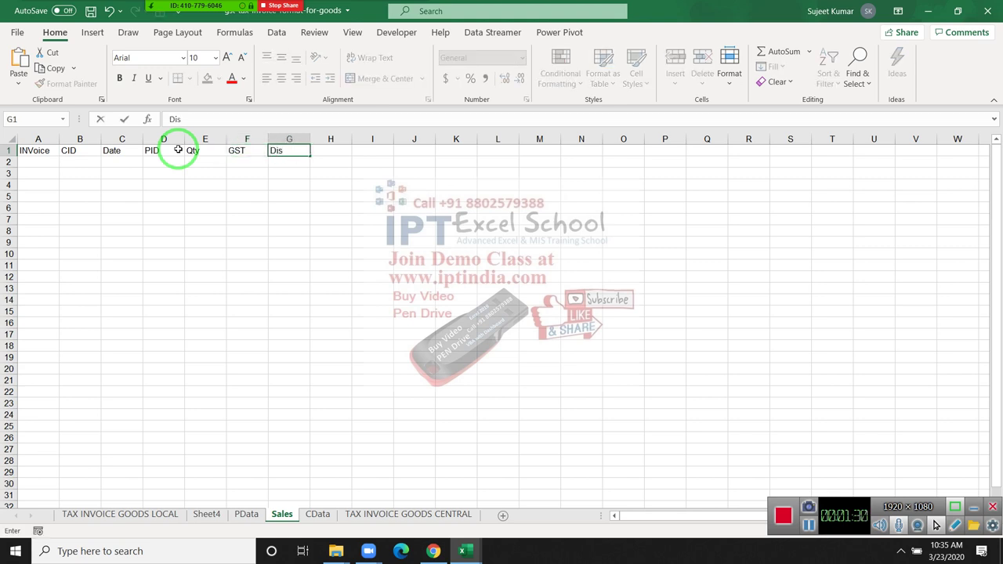
key(Tab)
text(T)
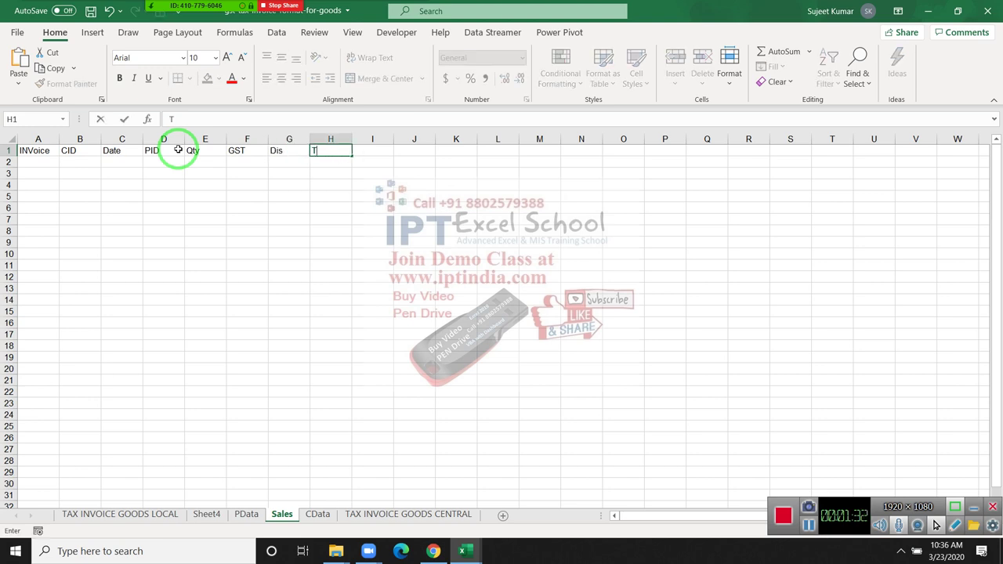
key(Return)
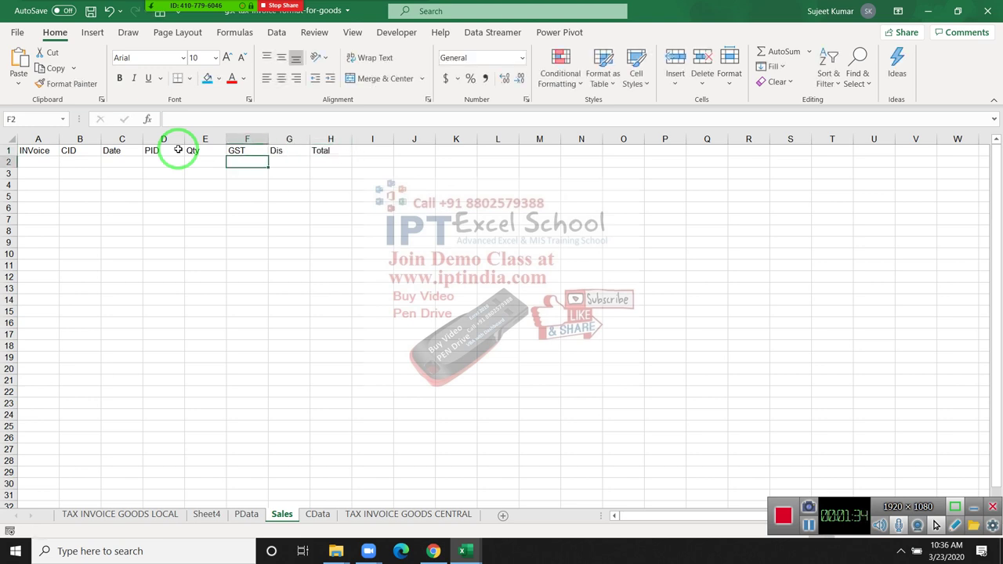
click(51, 159)
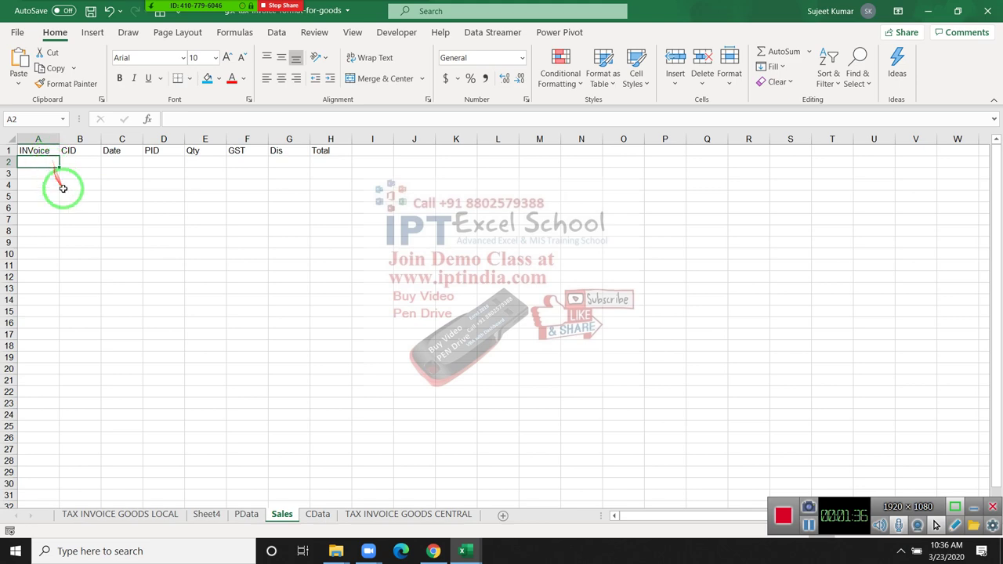
click(150, 514)
scroll(191, 401, up, 5)
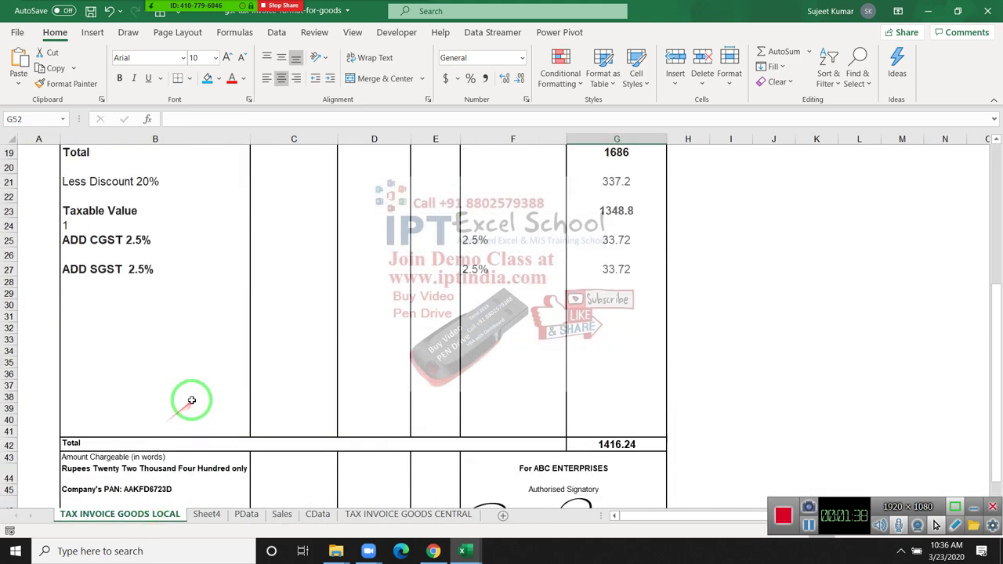
scroll(191, 401, up, 4)
scroll(191, 400, up, 2)
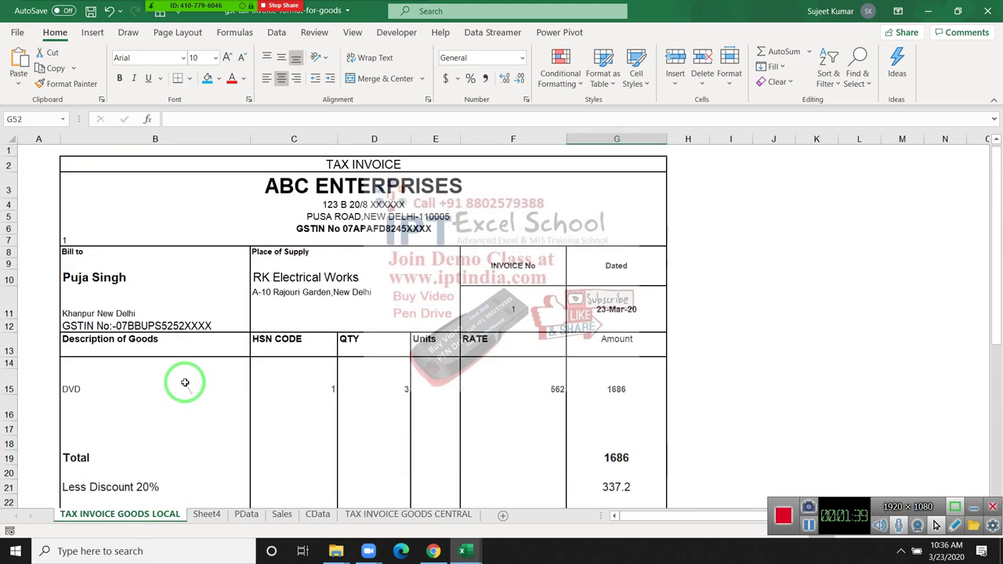
click(95, 313)
click(68, 241)
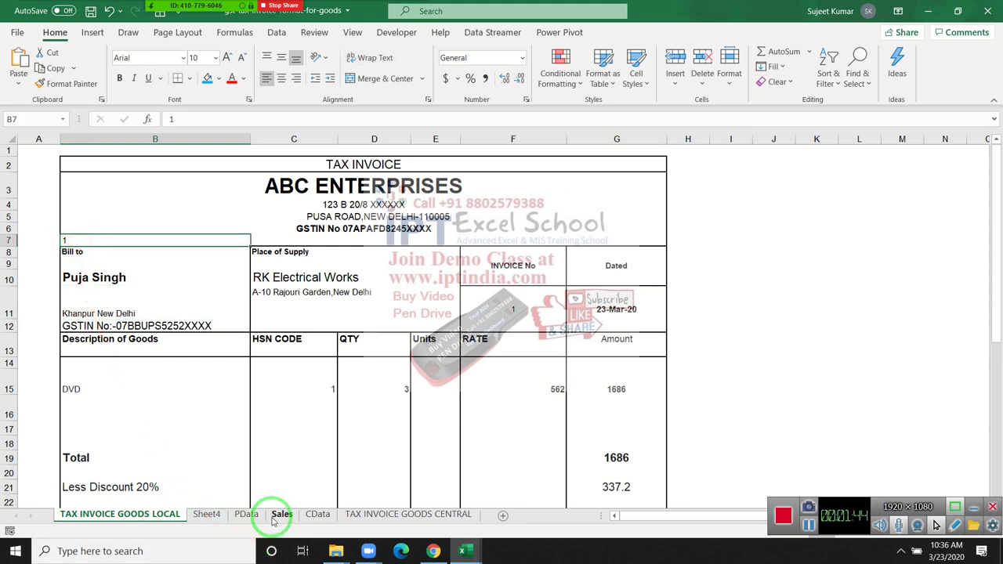
click(318, 515)
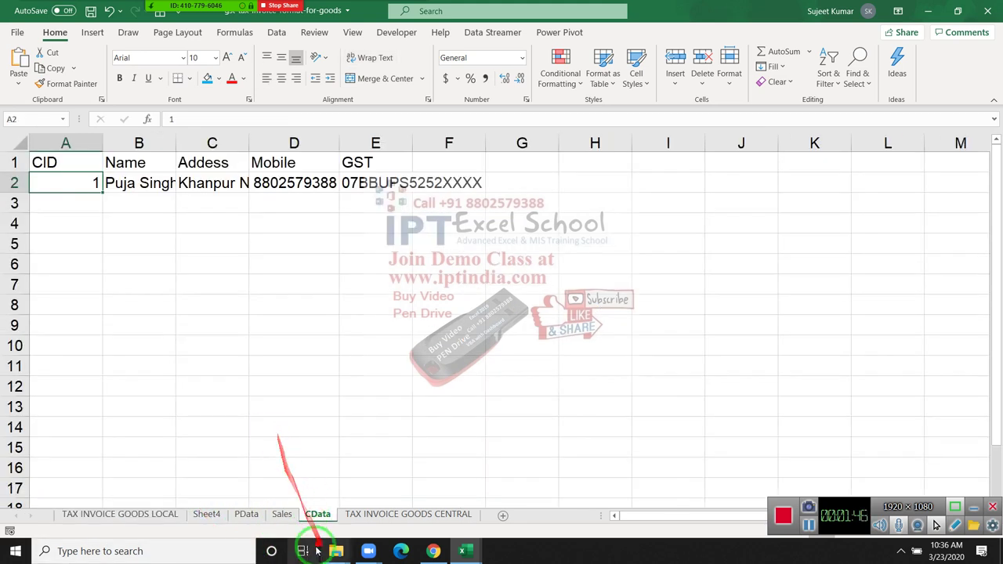
click(281, 515)
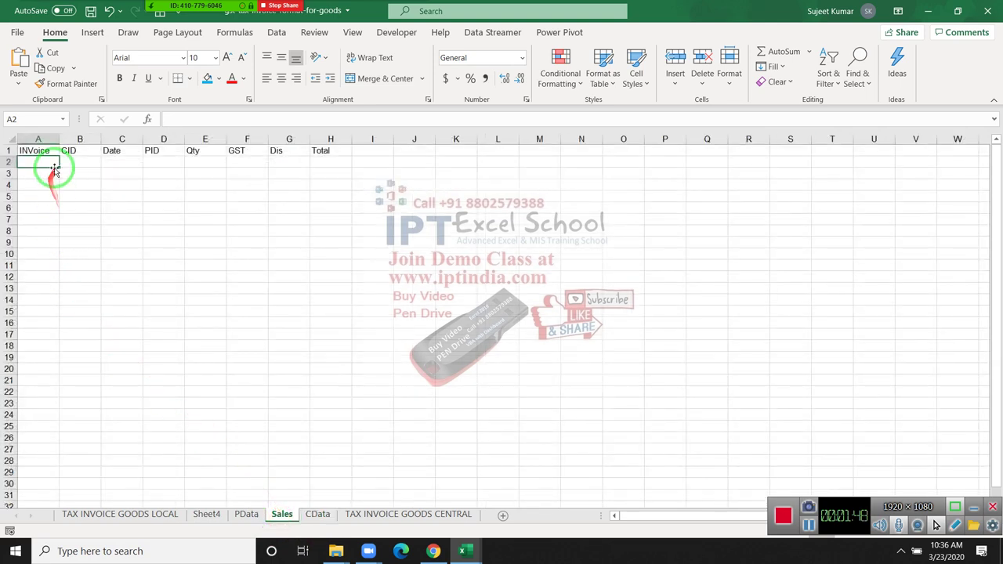
click(76, 161)
text(1)
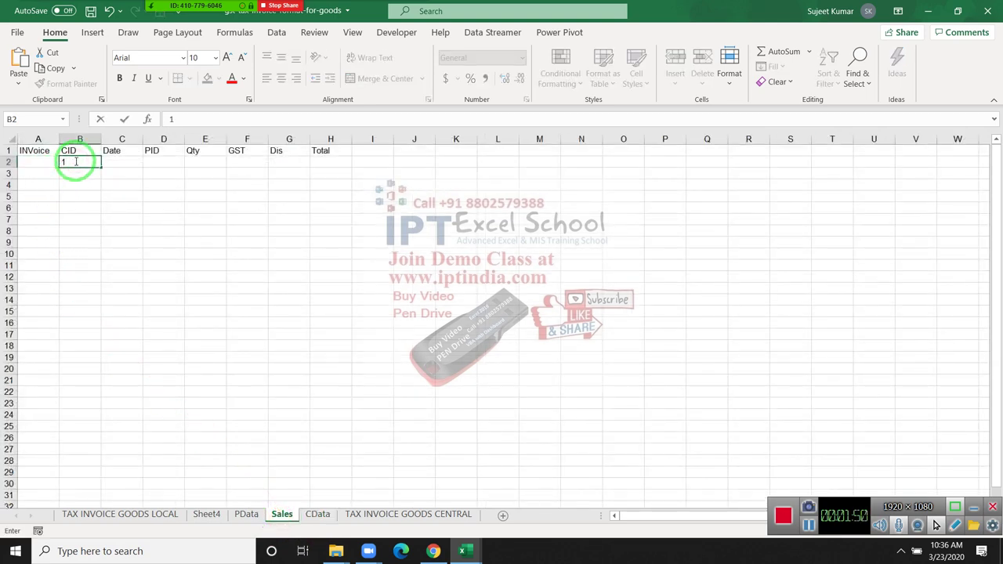
key(Escape)
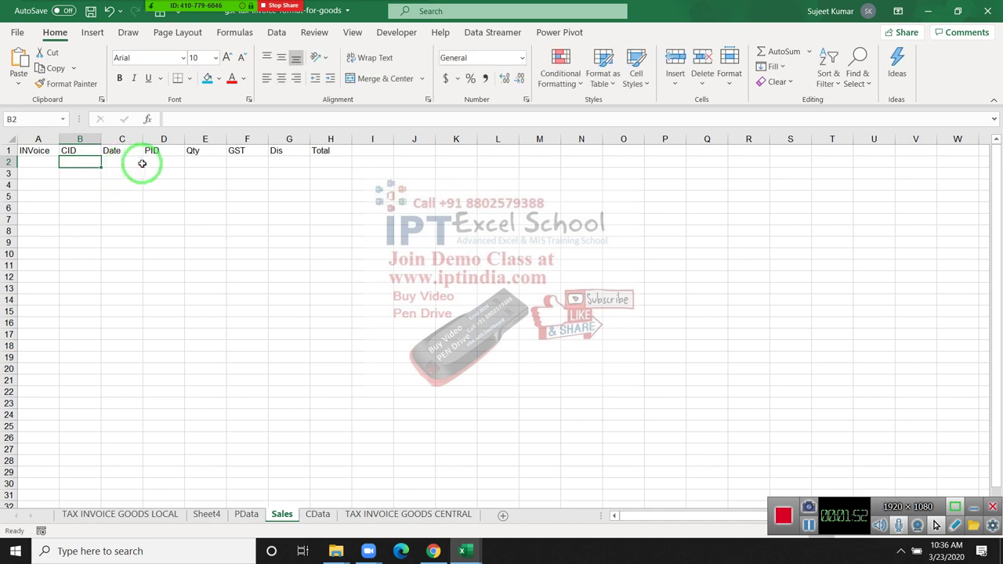
click(149, 159)
text(1)
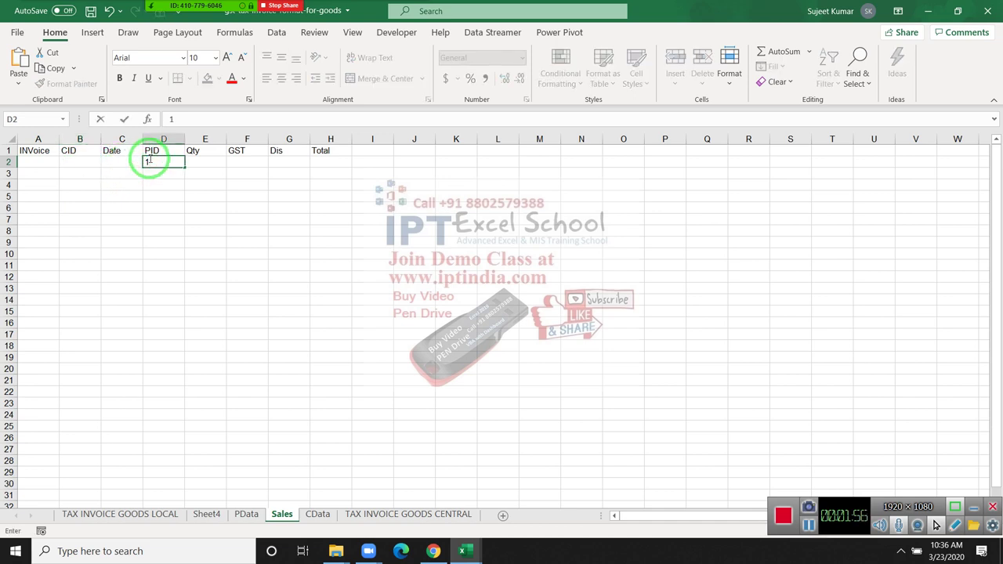
key(Escape)
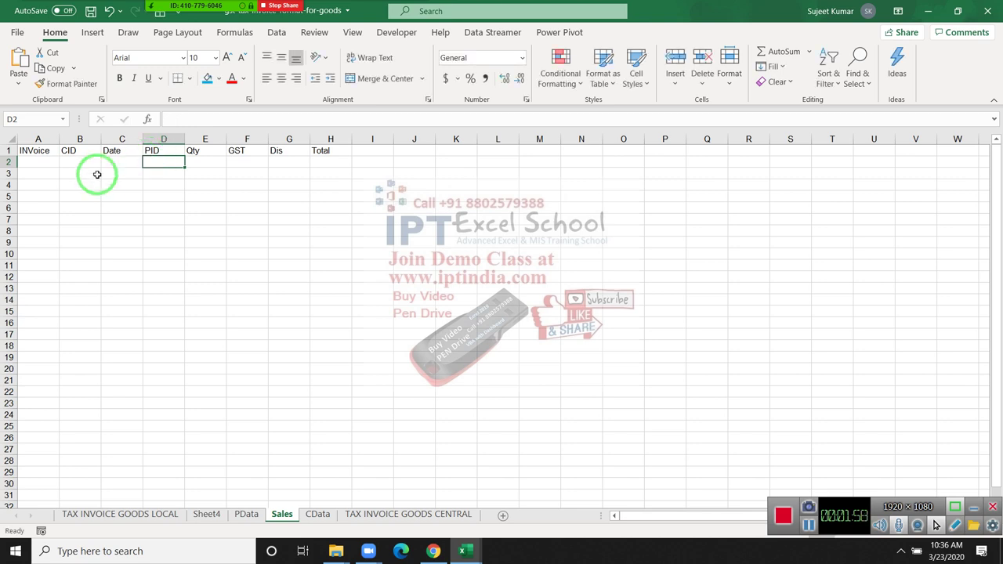
Return to the TAX INVOICE GOODS LOCAL sheet and look over the DVD invoice, ending on cell I3.
click(49, 164)
click(115, 516)
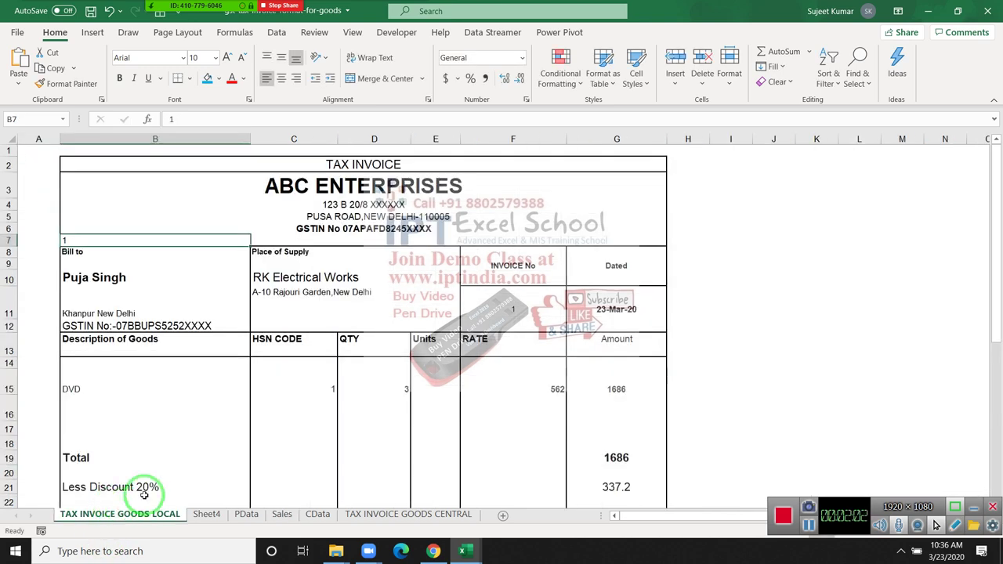
scroll(213, 481, down, 3)
scroll(226, 436, up, 2)
scroll(227, 437, up, 1)
drag(233, 435, 486, 81)
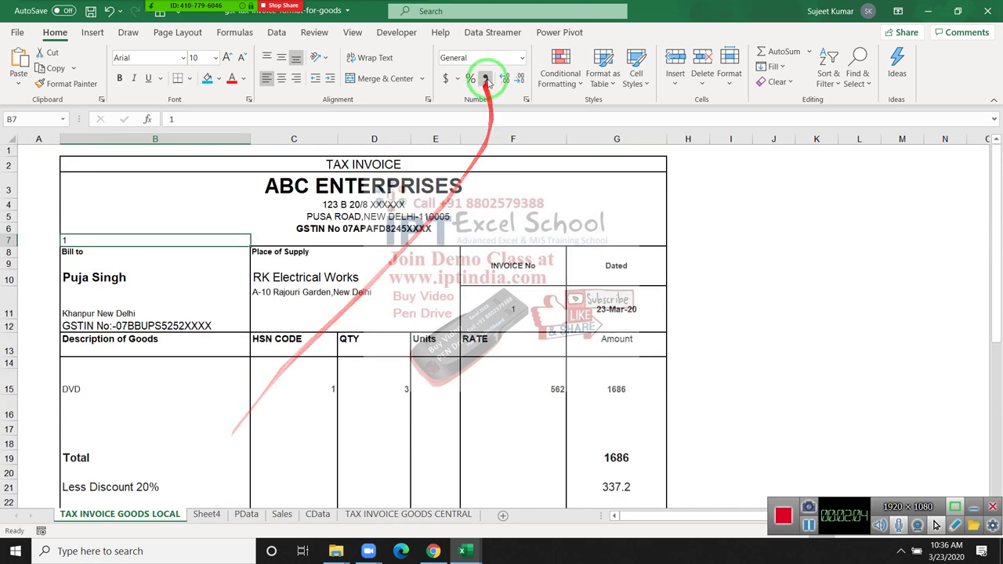
scroll(757, 315, down, 4)
scroll(764, 258, up, 4)
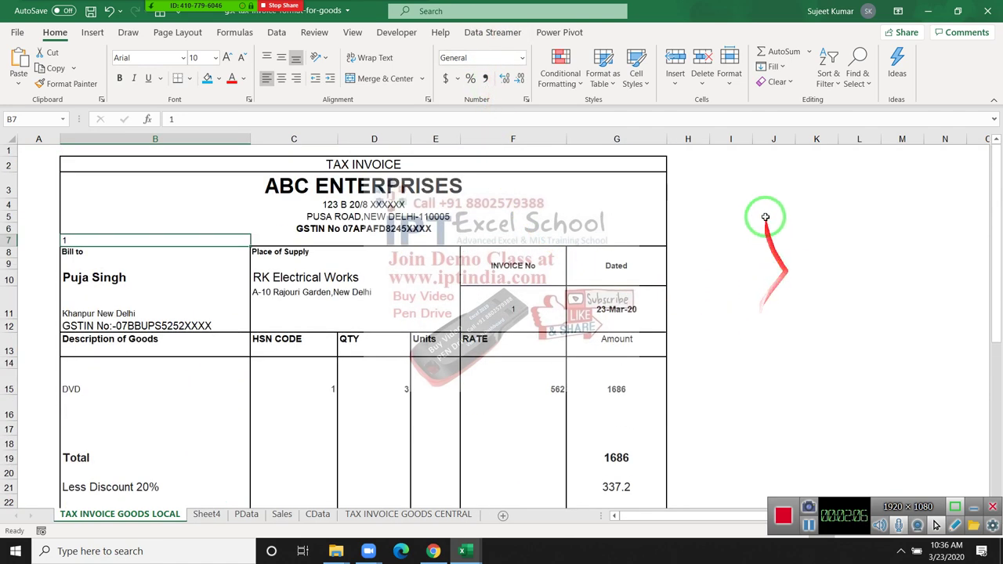
click(746, 184)
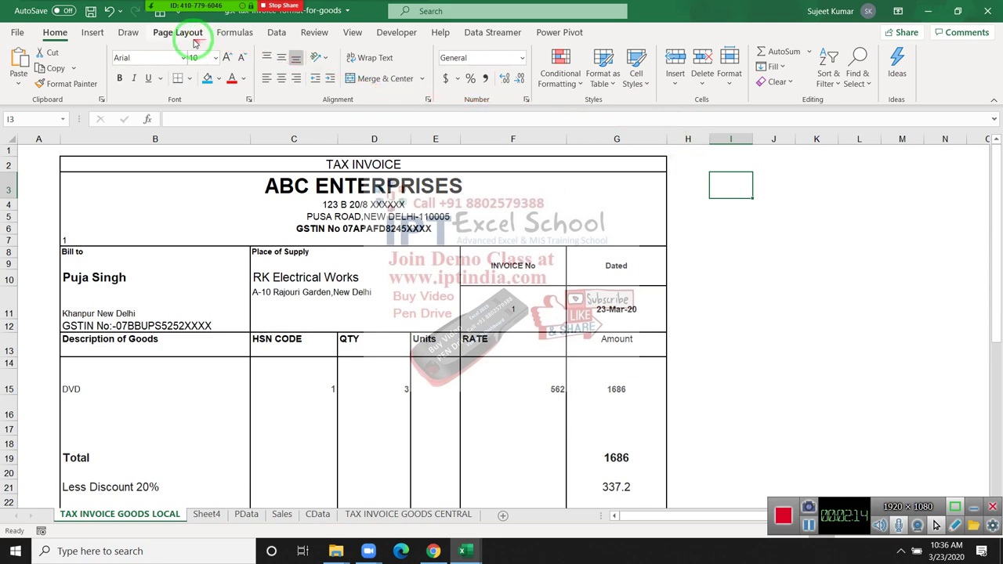
Draw a black-styled rectangle labelled Sale beside the invoice near I3.
click(92, 32)
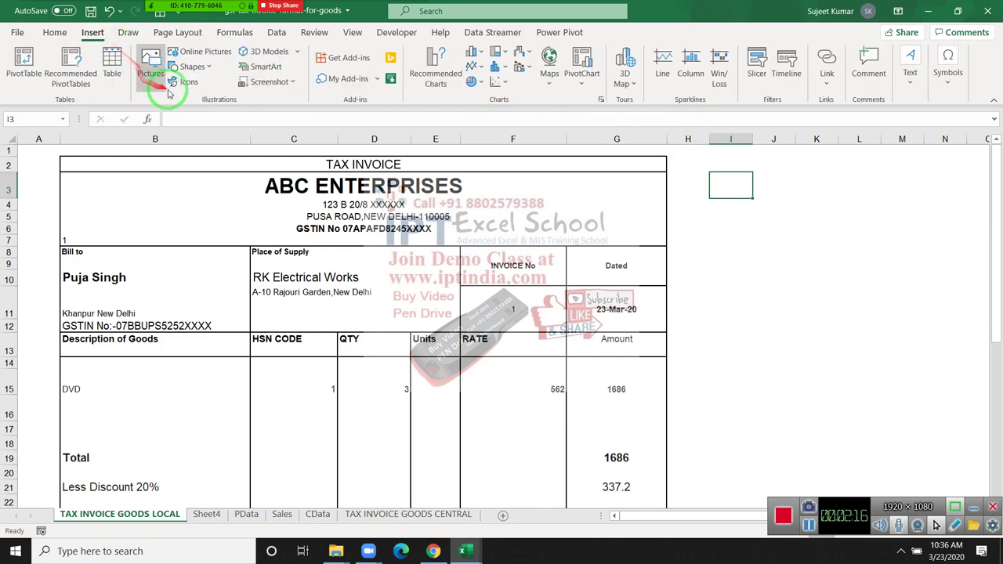
click(192, 67)
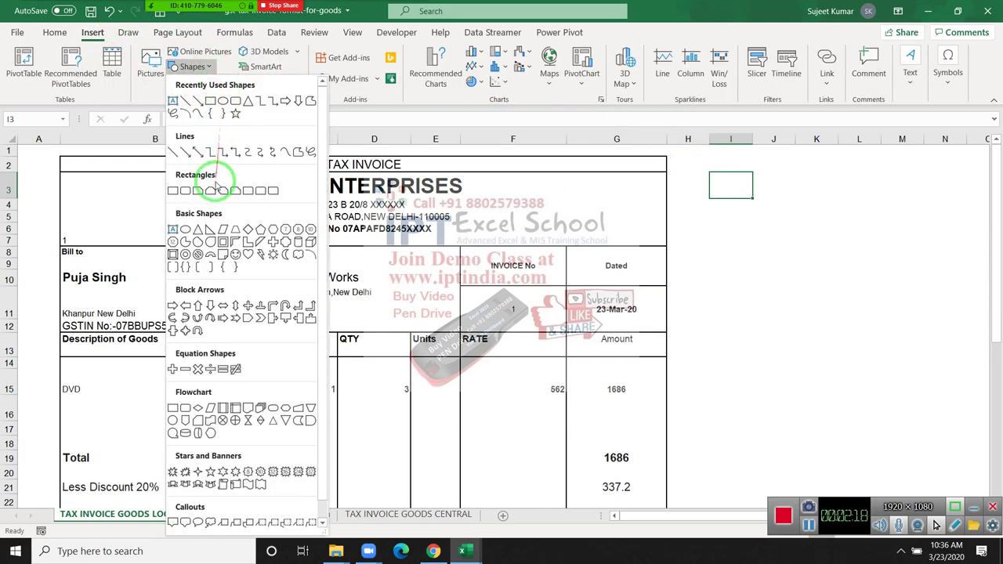
click(221, 113)
mouse_move(710, 177)
mouse_down()
mouse_move(727, 195)
mouse_move(793, 202)
mouse_up()
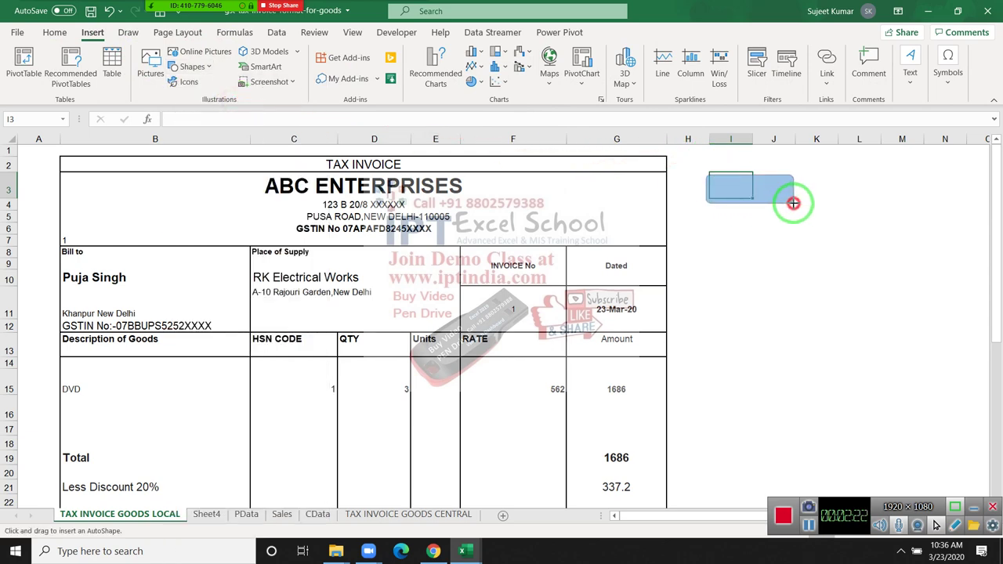
click(187, 65)
text(Sale)
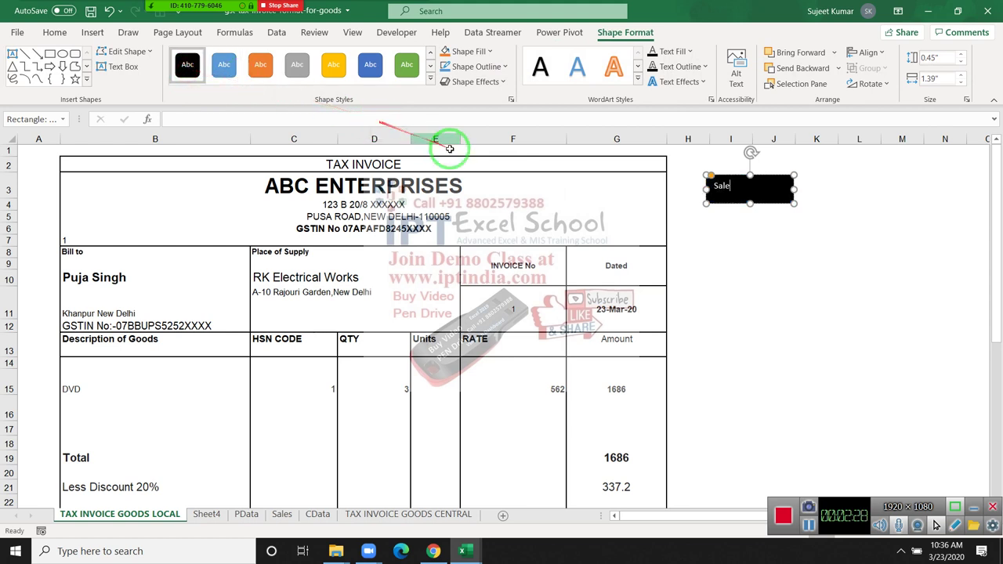
click(759, 227)
Centre the Sale text horizontally and vertically and enlarge it to size 16.
click(752, 197)
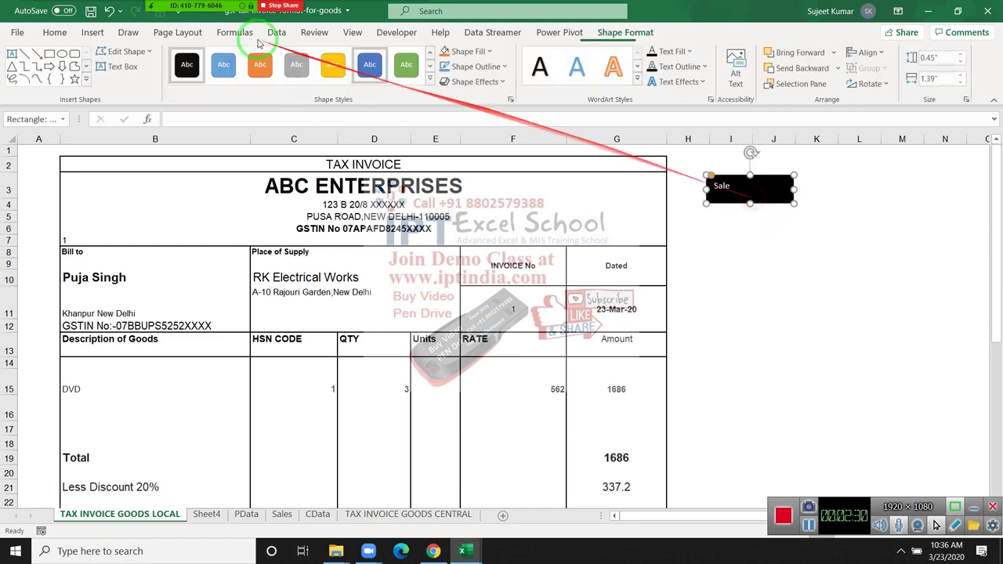
click(55, 33)
click(281, 78)
click(280, 58)
click(224, 57)
click(768, 265)
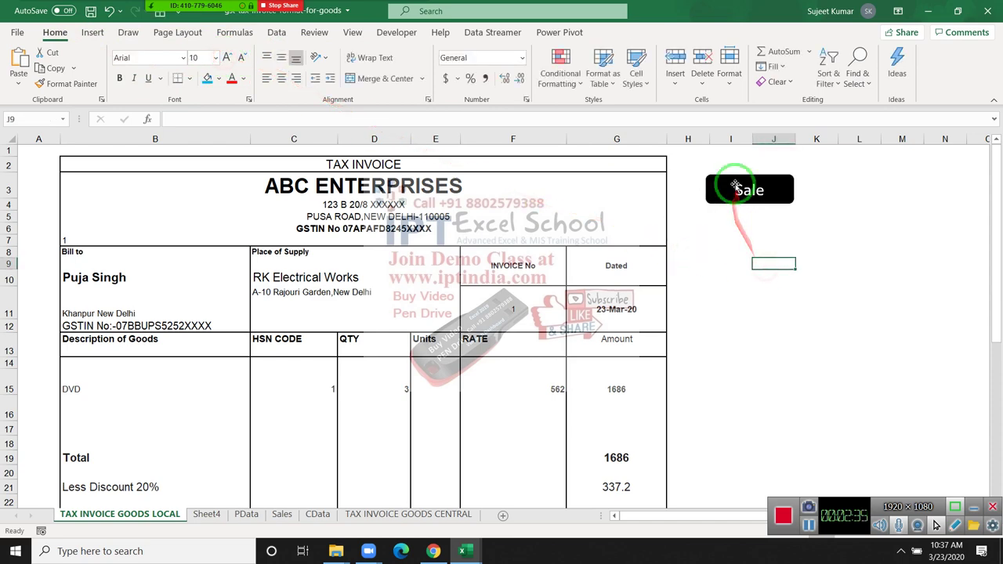
click(734, 264)
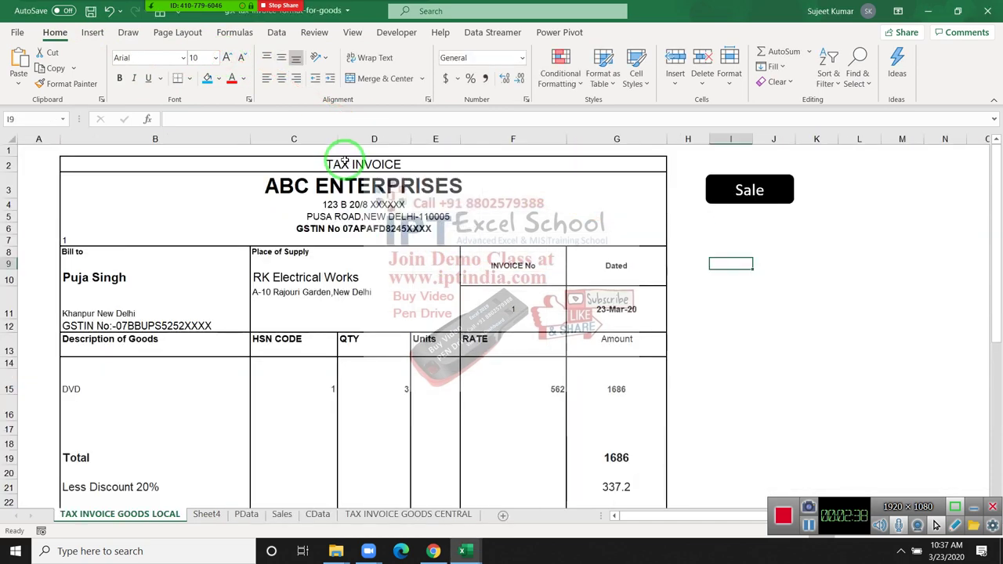
Rename the TAX INVOICE GOODS LOCAL tab to BILL, then check Sales and return to BILL.
click(127, 516)
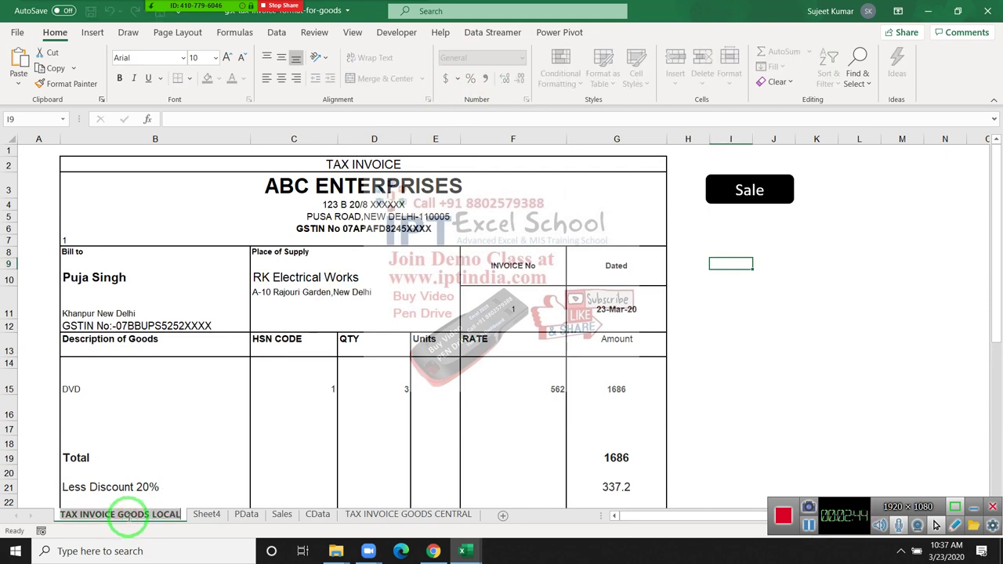
text(GS)
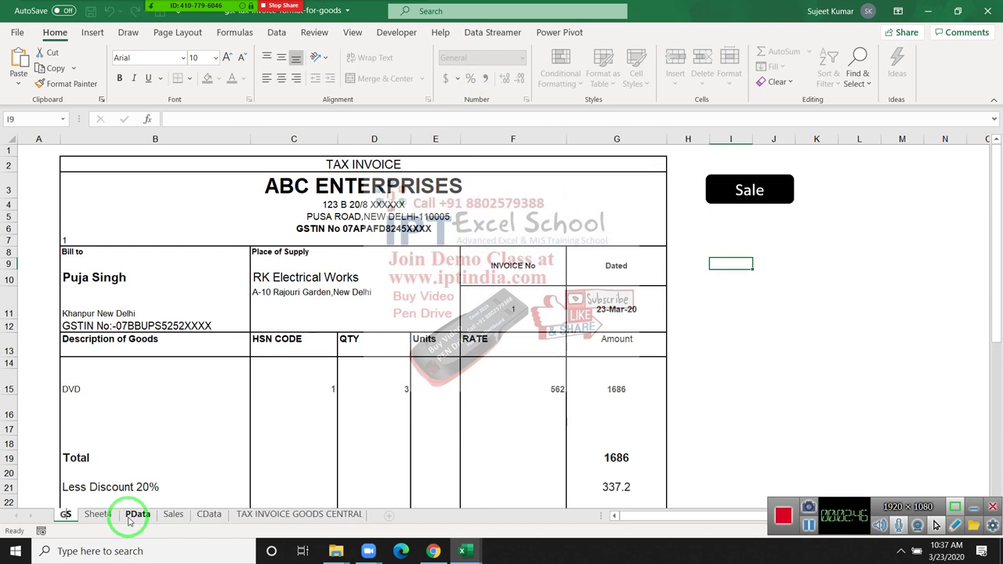
key(BackSpace)
key(BackSpace)
text(BILL)
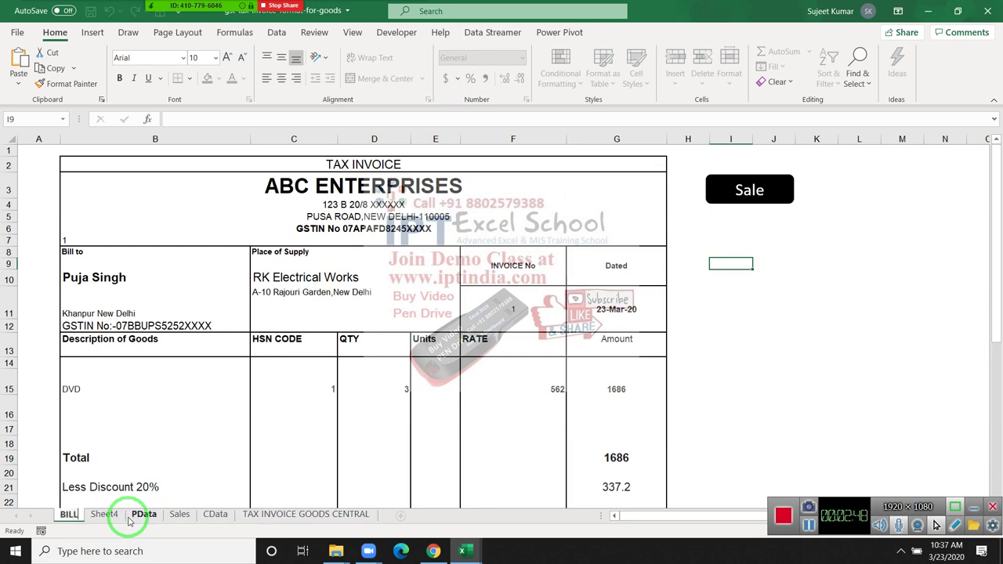
click(190, 470)
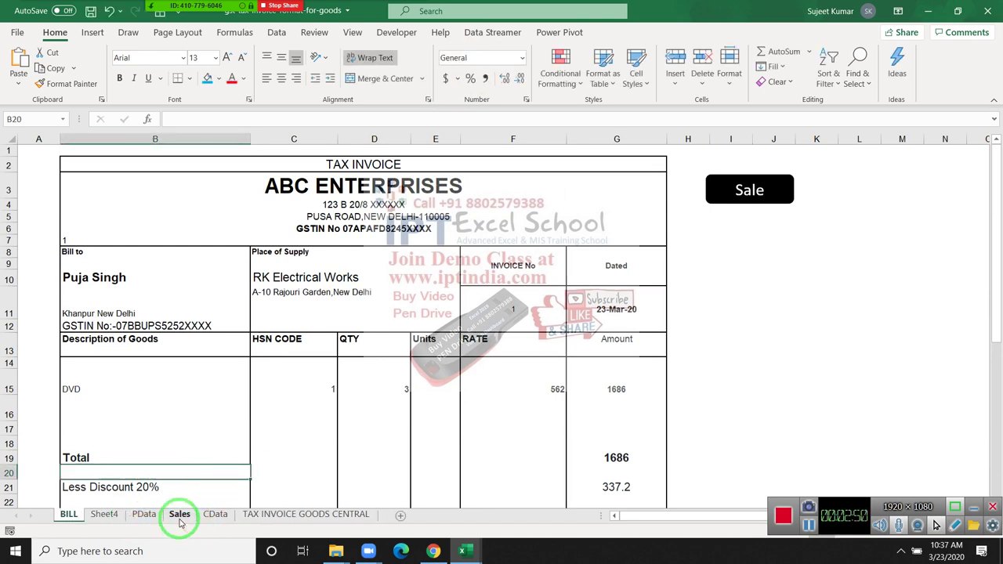
click(179, 515)
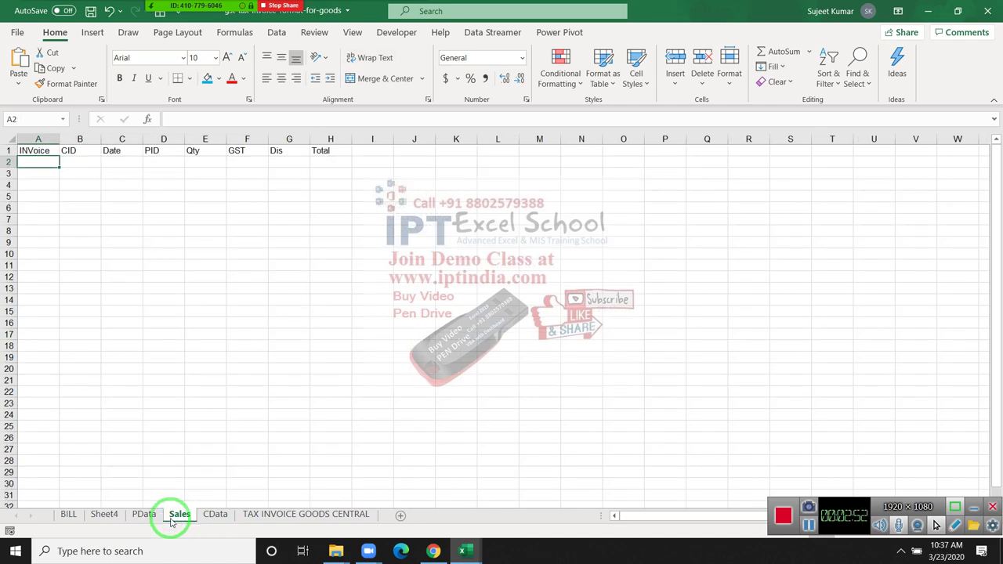
click(71, 515)
drag(89, 390, 654, 243)
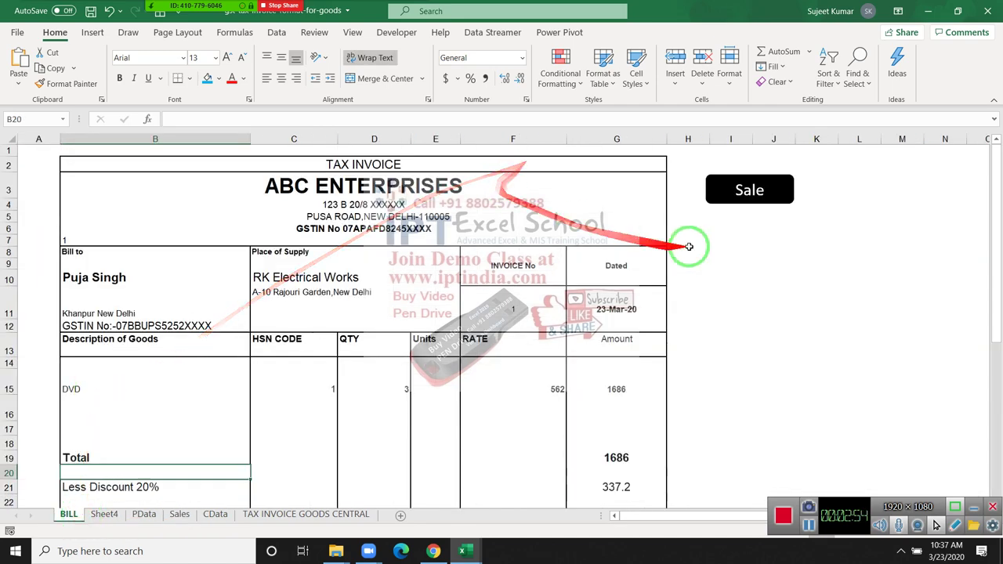
click(764, 228)
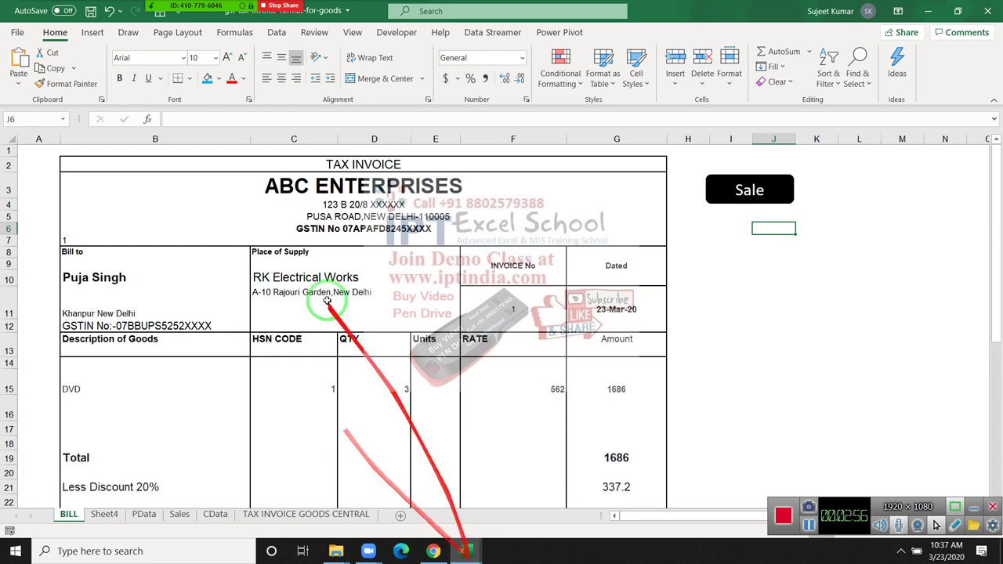
Open the Visual Basic editor and expand the GST Invoice project's sheets in the Project Explorer.
click(396, 32)
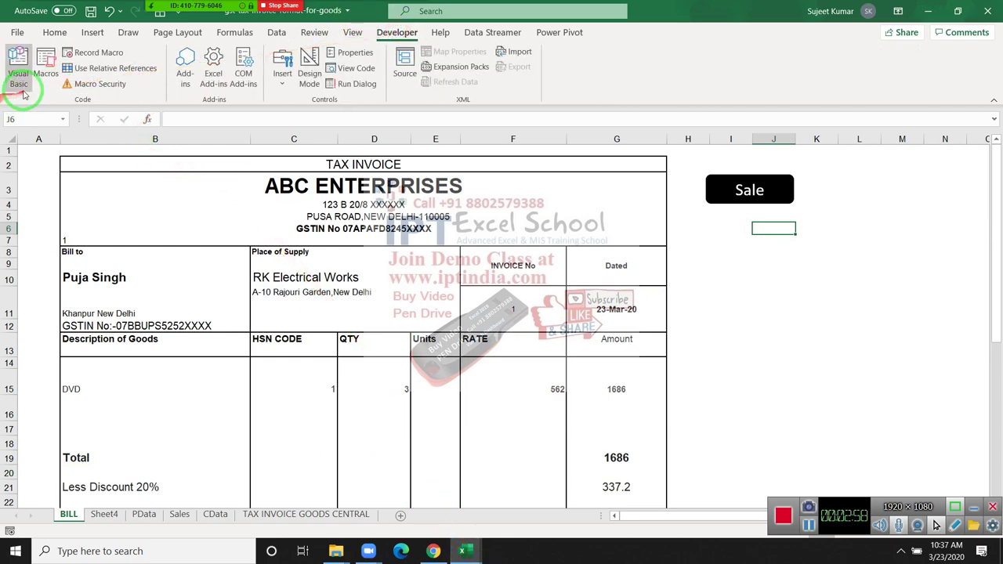
click(20, 79)
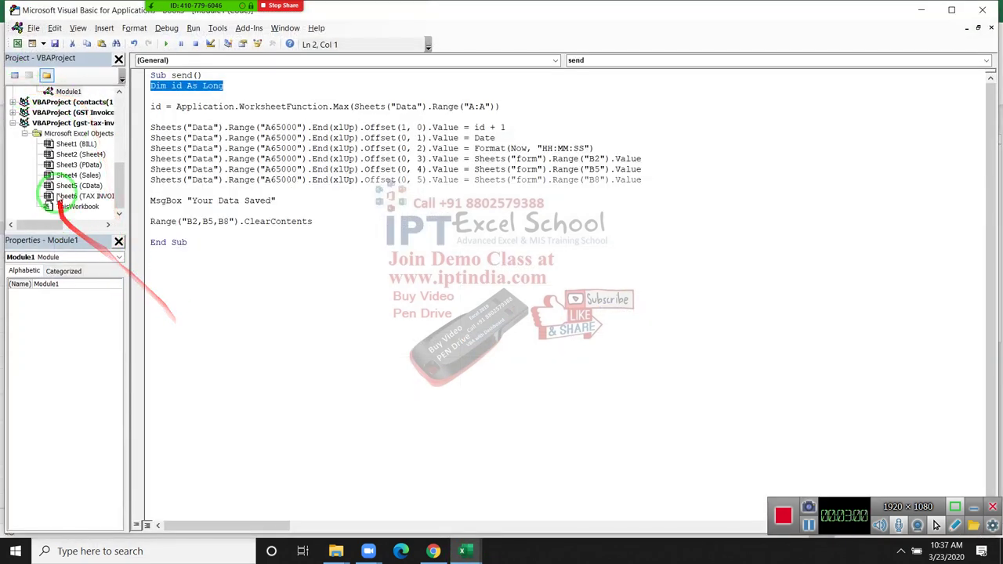
click(24, 135)
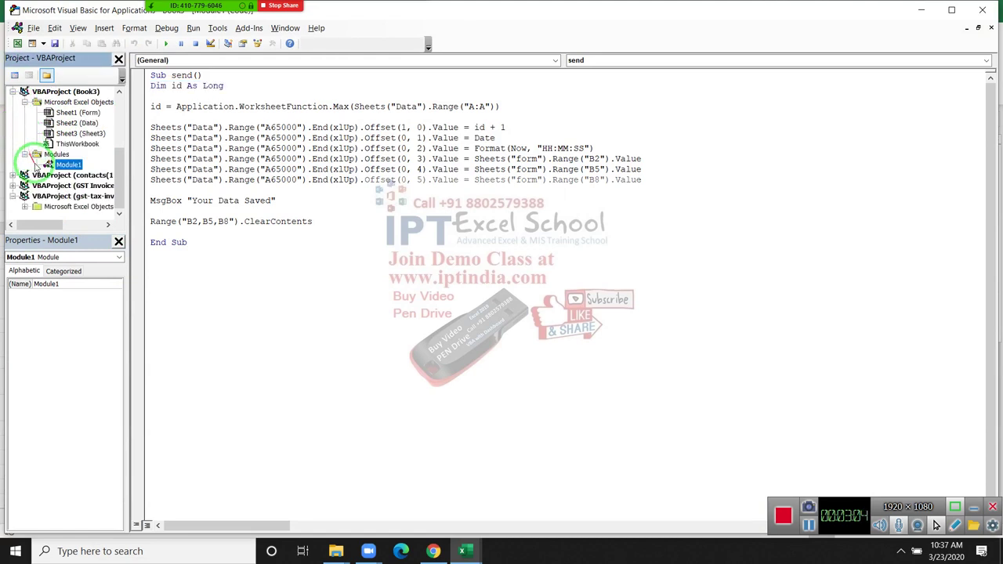
click(26, 175)
click(13, 155)
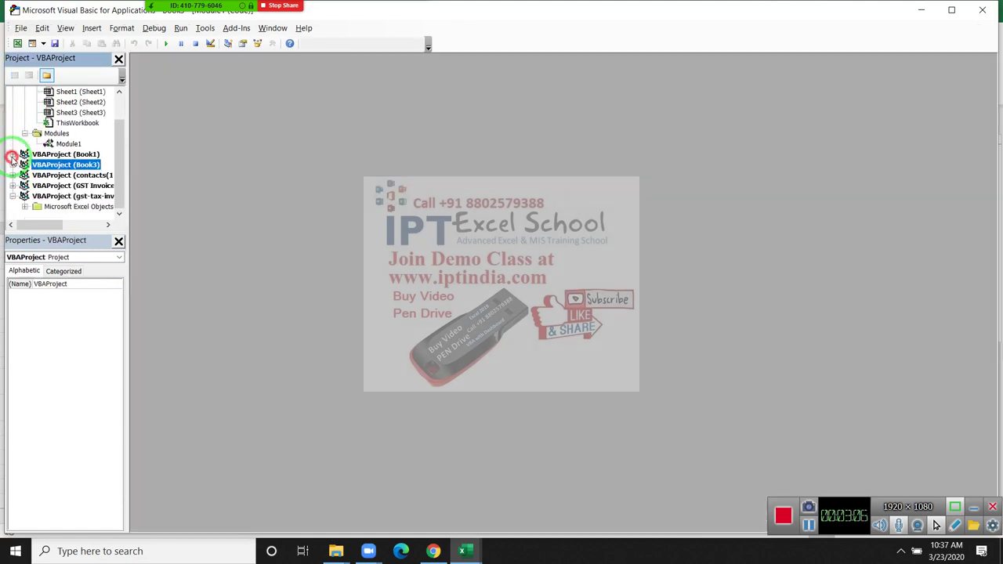
scroll(15, 161, up, 2)
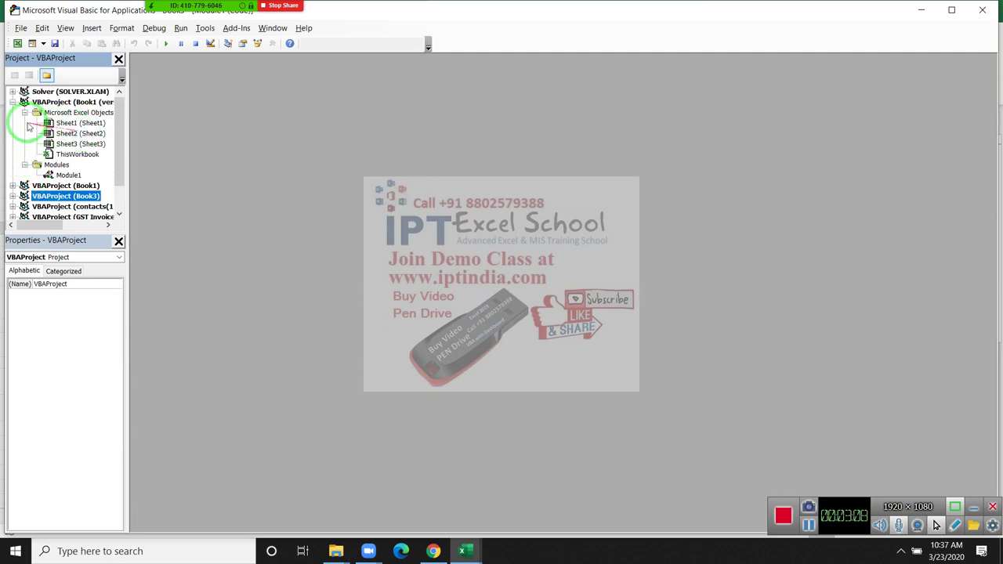
click(13, 103)
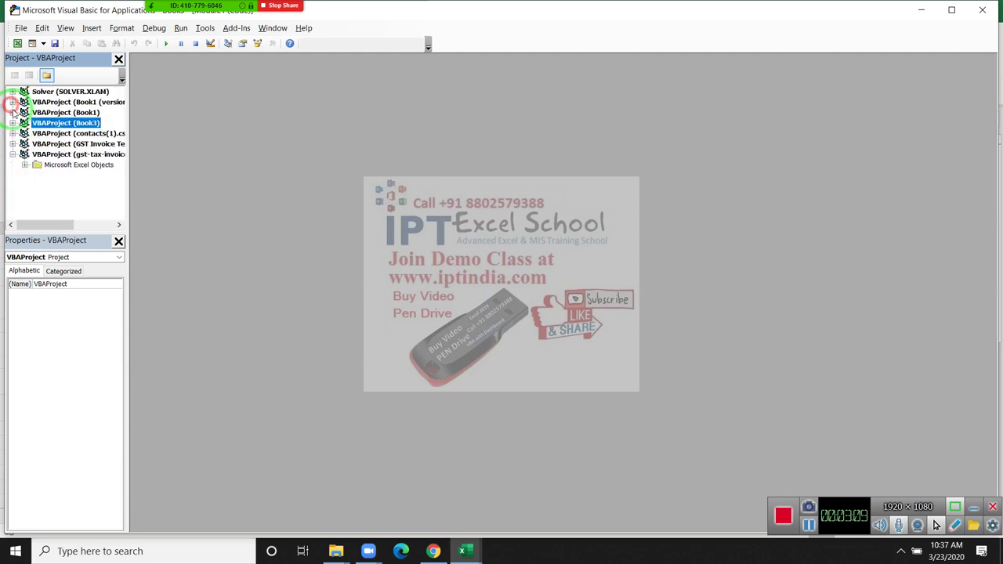
click(44, 144)
click(14, 145)
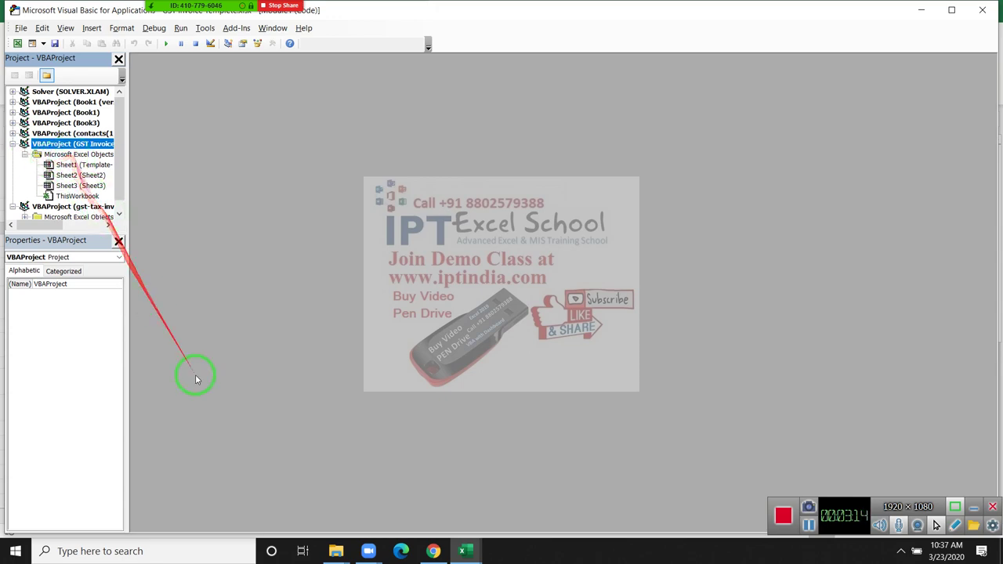
click(462, 549)
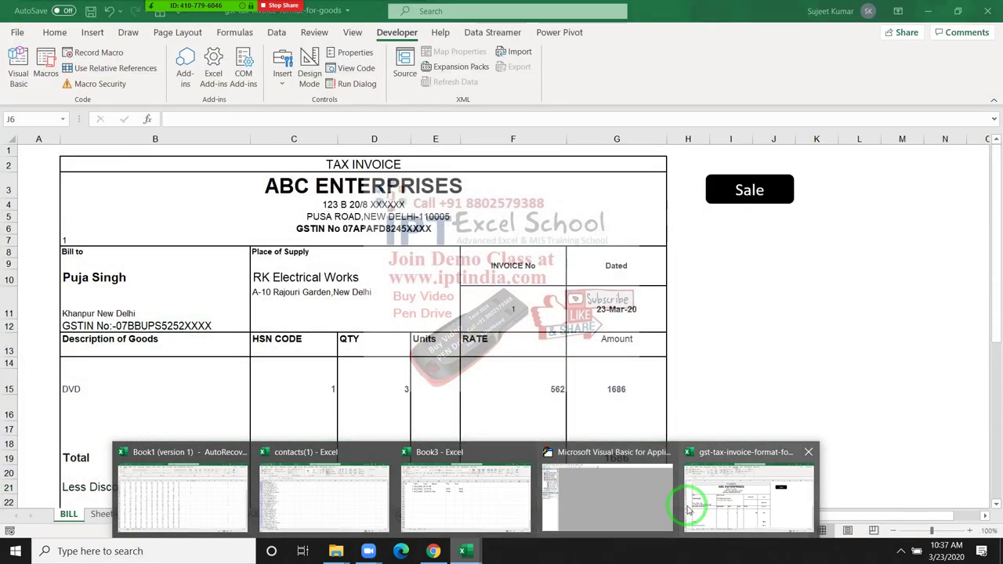
Scroll through the invoice's tax rows in the gst-tax-invoice window, then return to the VBA editor.
click(688, 509)
scroll(630, 477, down, 3)
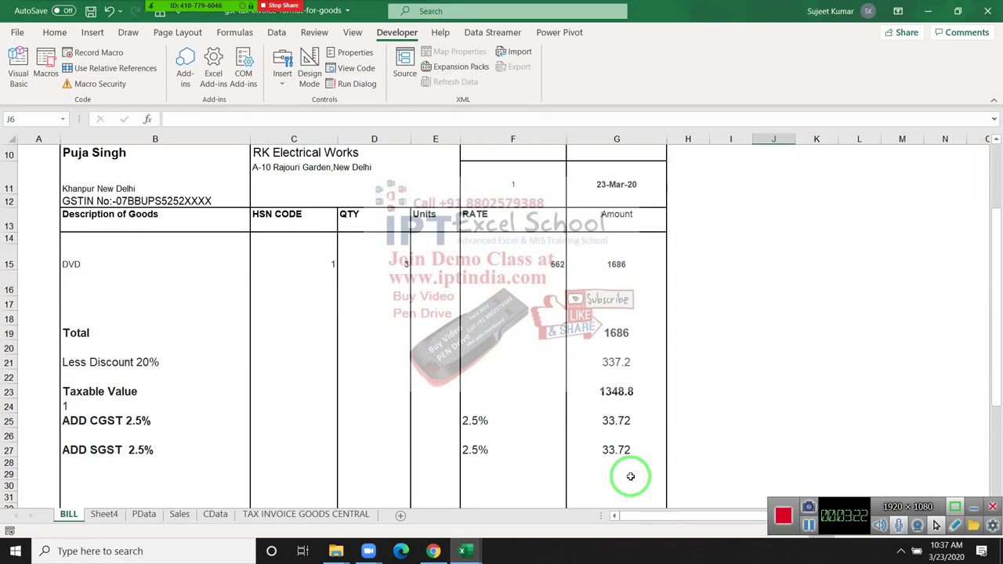
scroll(630, 477, down, 2)
scroll(630, 476, up, 1)
scroll(630, 476, up, 3)
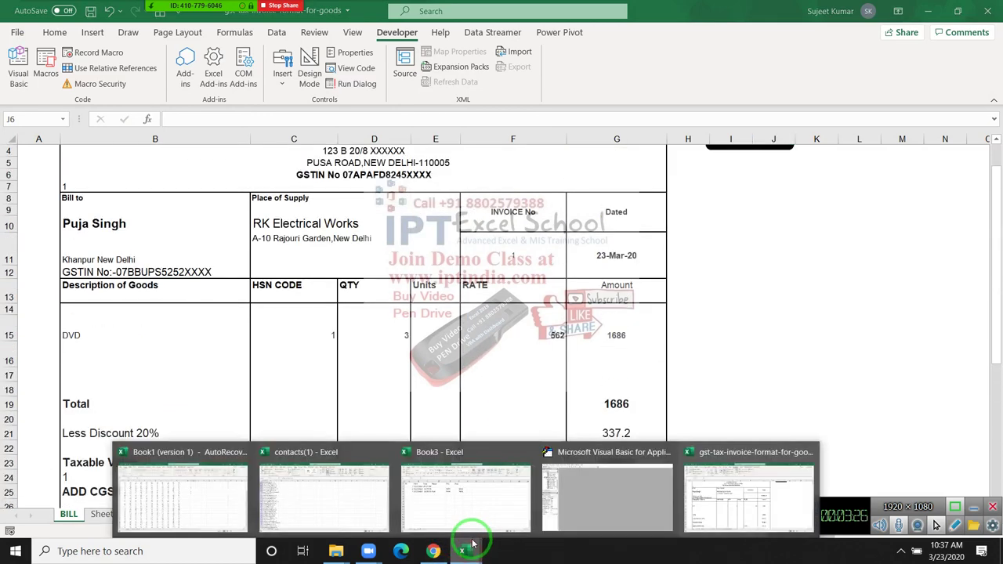
mouse_move(462, 551)
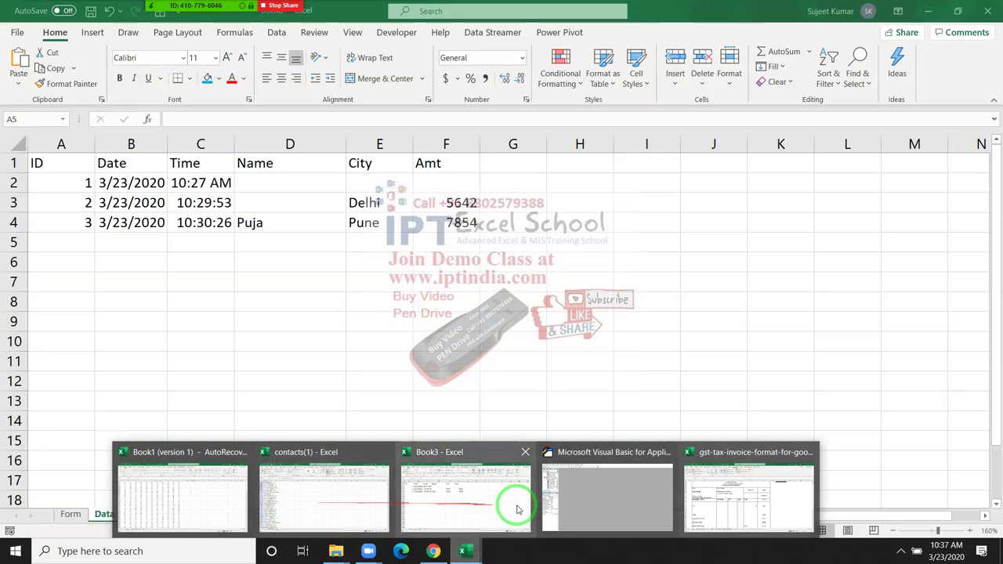
click(584, 505)
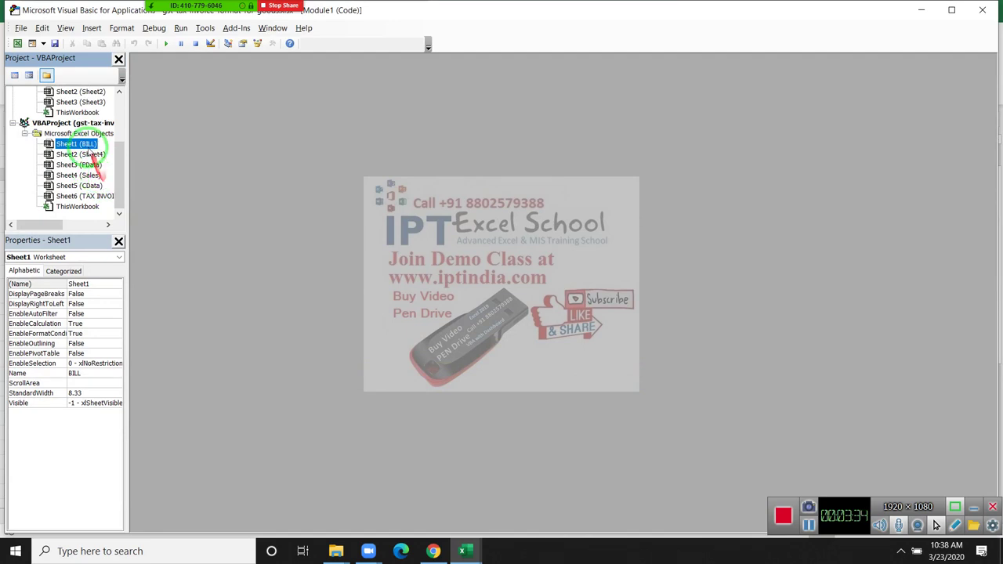
Insert Module1 into the invoice project and declare an empty Sub sale() in it.
click(90, 29)
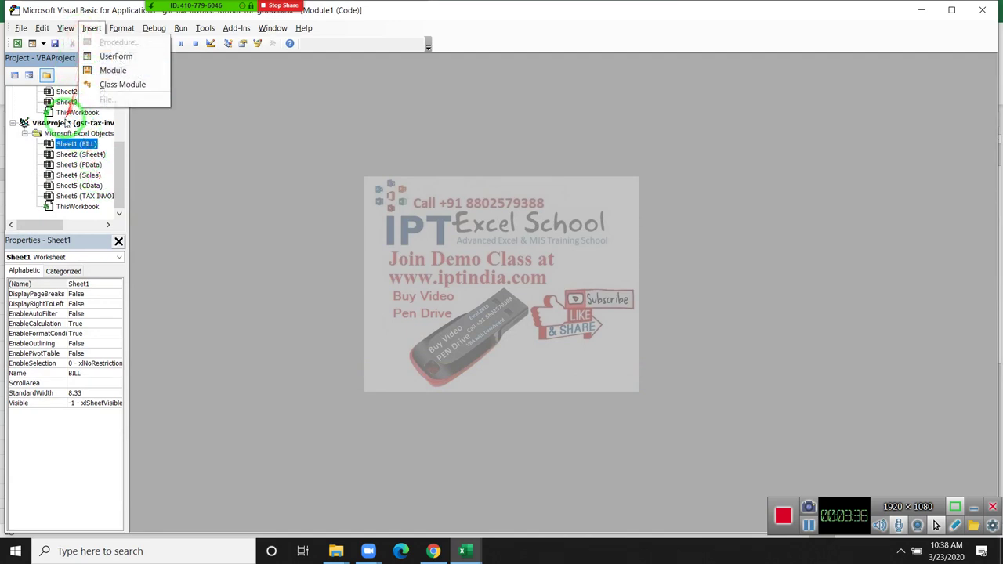
click(100, 84)
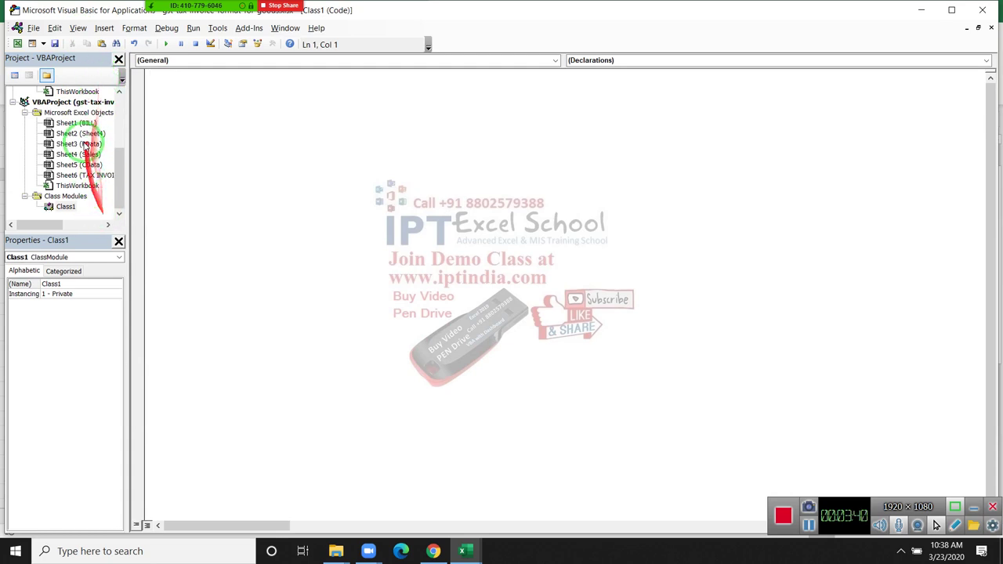
click(103, 28)
click(110, 69)
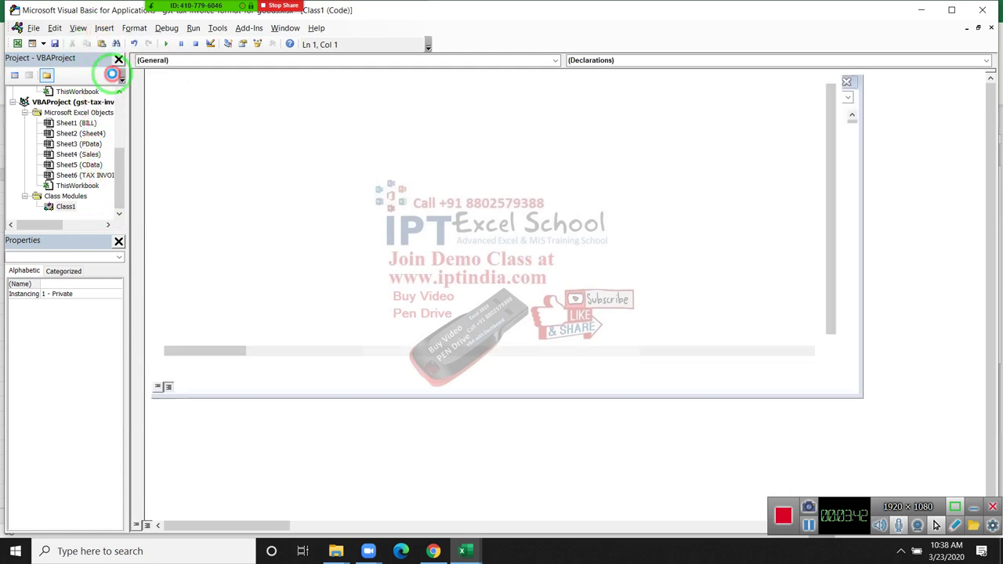
text(sub )
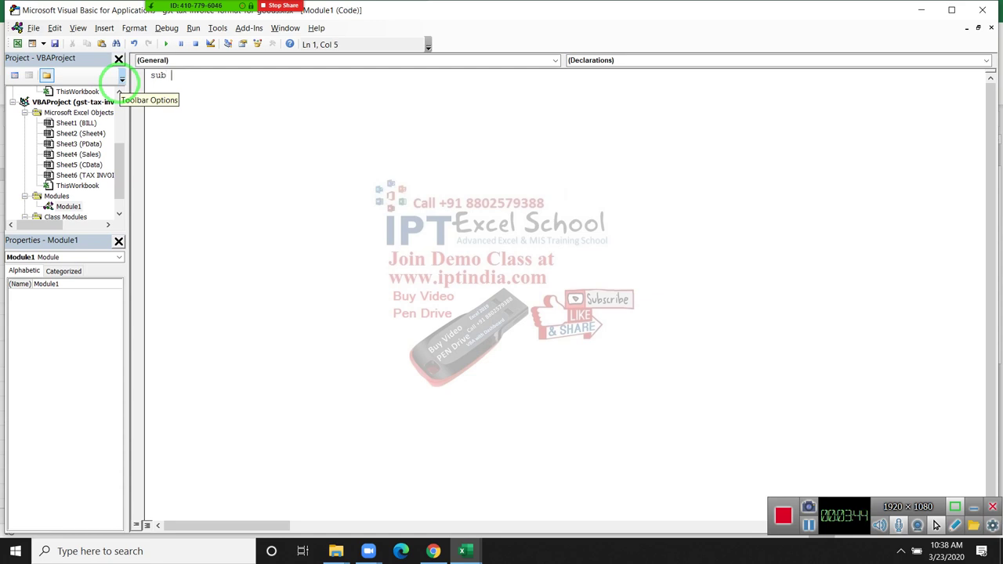
text(sale()
key(Return)
key(Return)
click(167, 89)
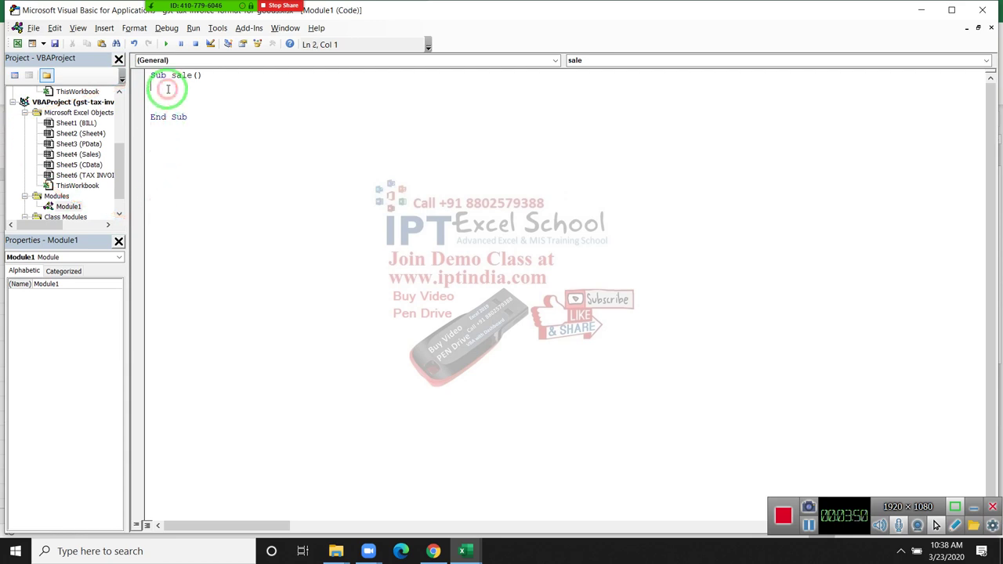
Start a line assigning inv to Application.WorksheetFunction.Max, picking both from IntelliSense.
key(Return)
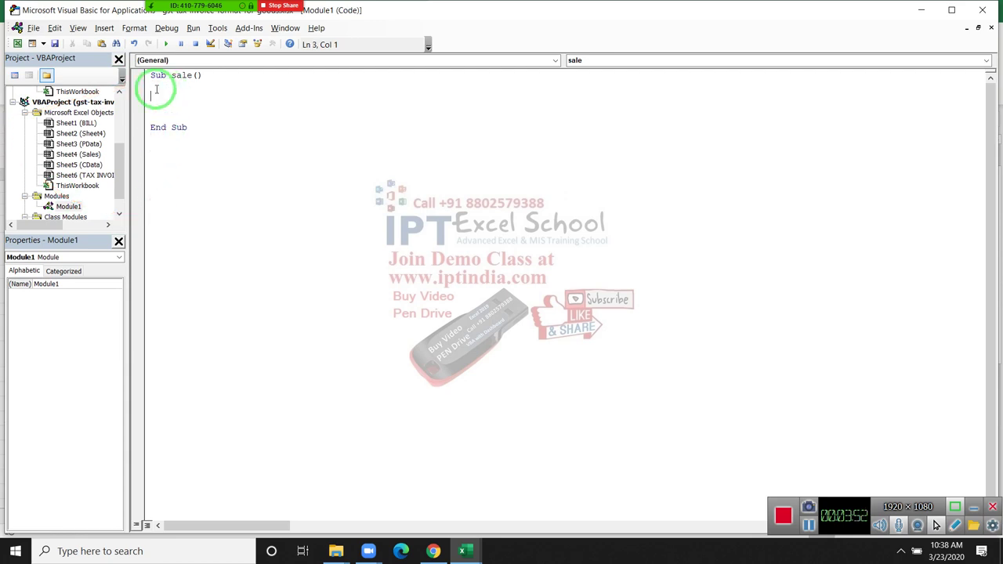
text(id)
key(BackSpace)
key(BackSpace)
key(BackSpace)
text(iv)
text(pp)
text(i)
text(c)
text(.wo)
key(Down)
key(Tab)
text(.)
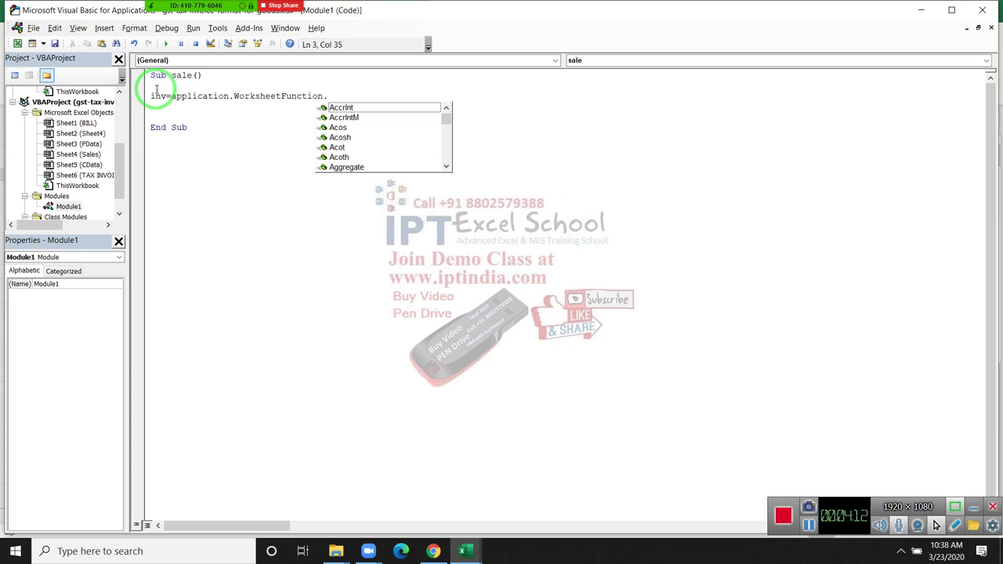
text(m)
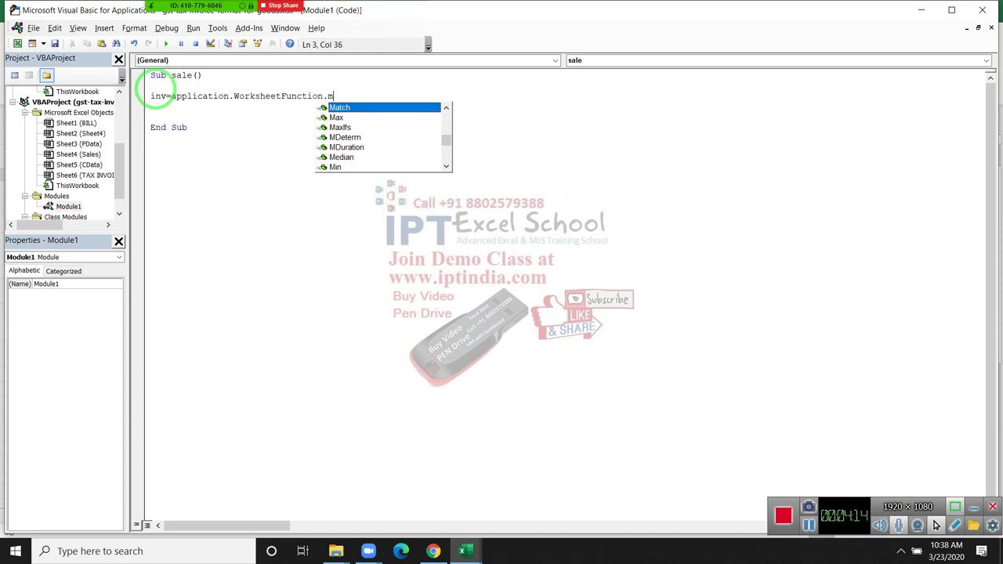
key(Down)
key(Tab)
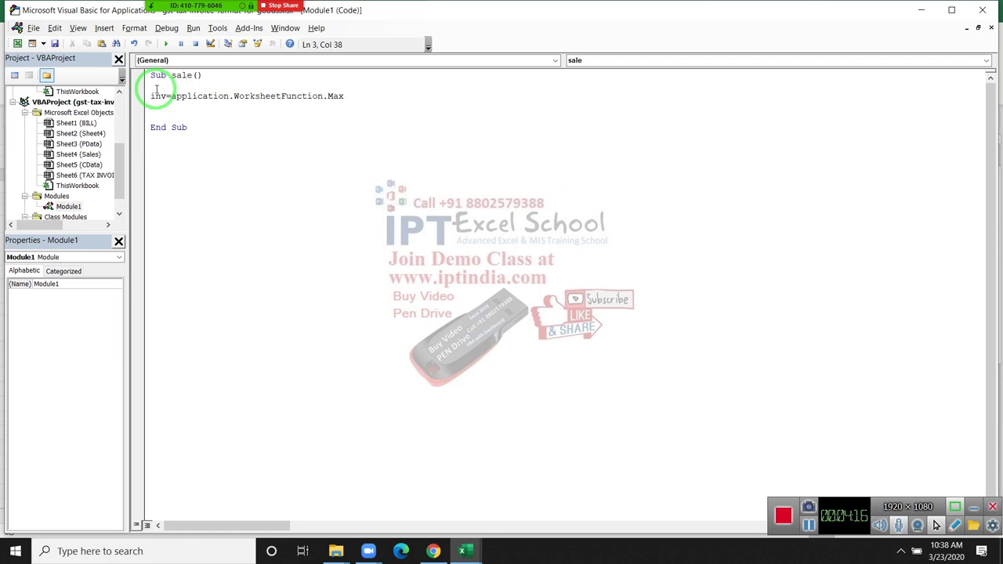
Give Max the argument Sheets("Sales").Range("A:A") and dismiss the resulting compile error.
text(("Sheets("S)
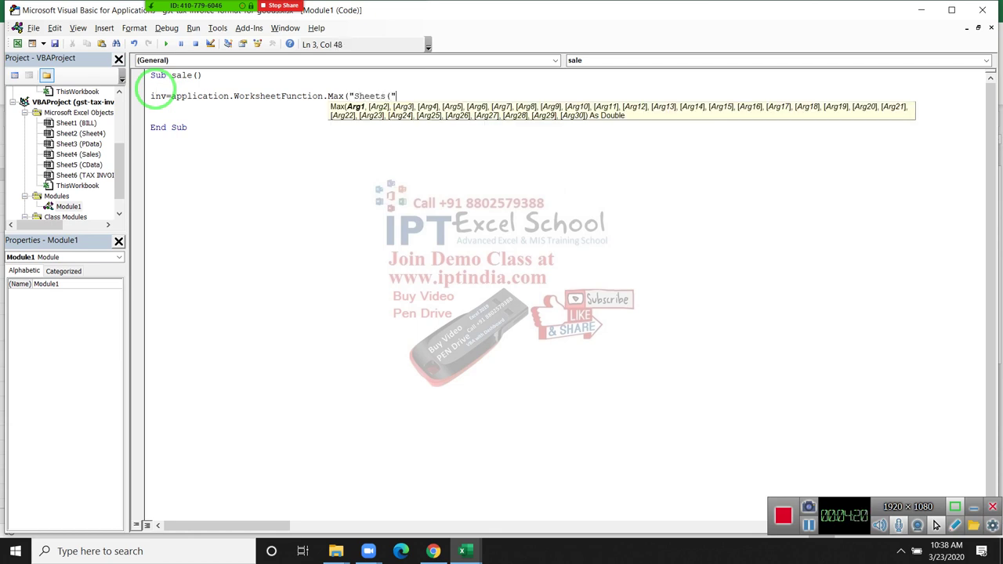
text(ales").r)
text(ange()
key(BackSpace)
text(A")
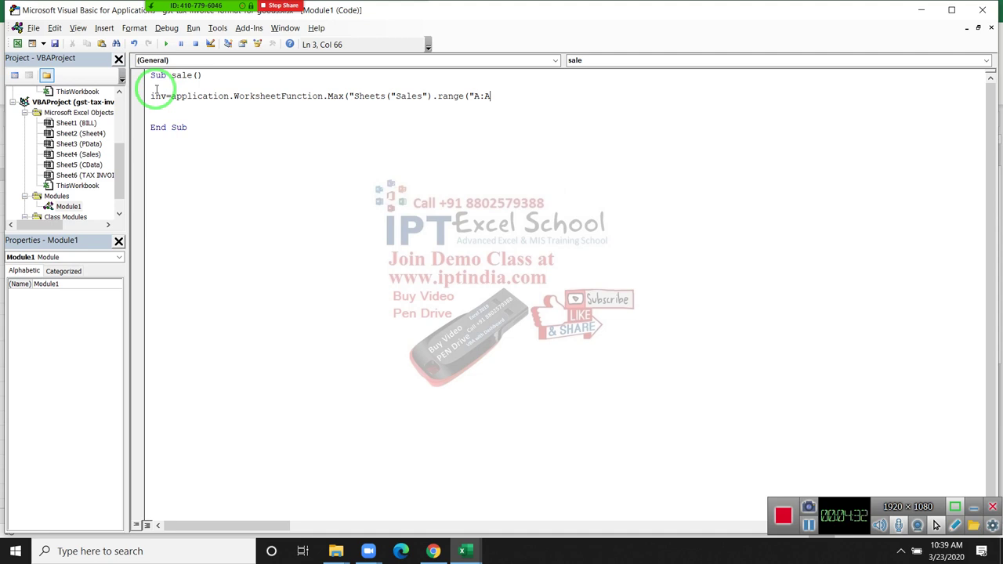
click(157, 87)
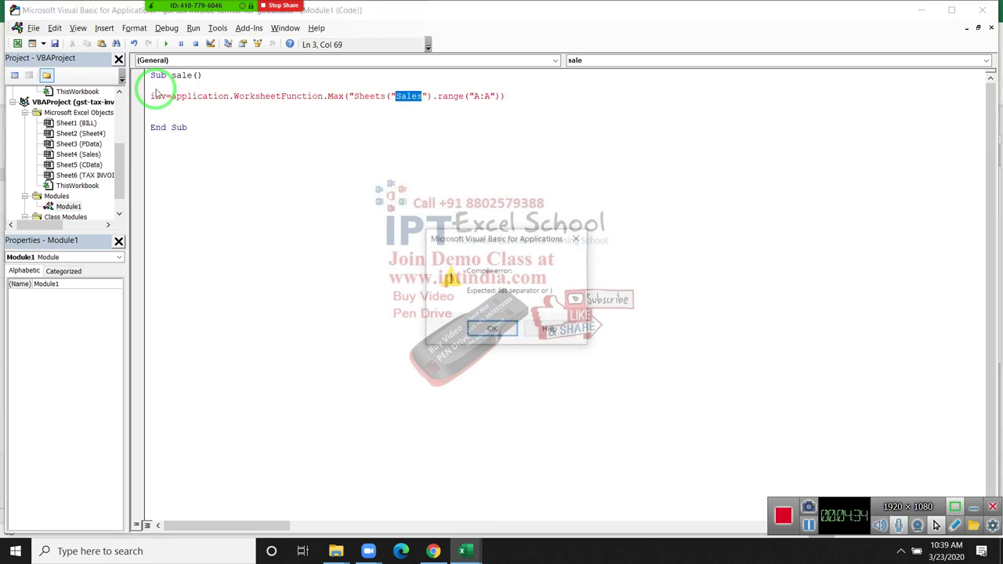
key(Return)
key(Left)
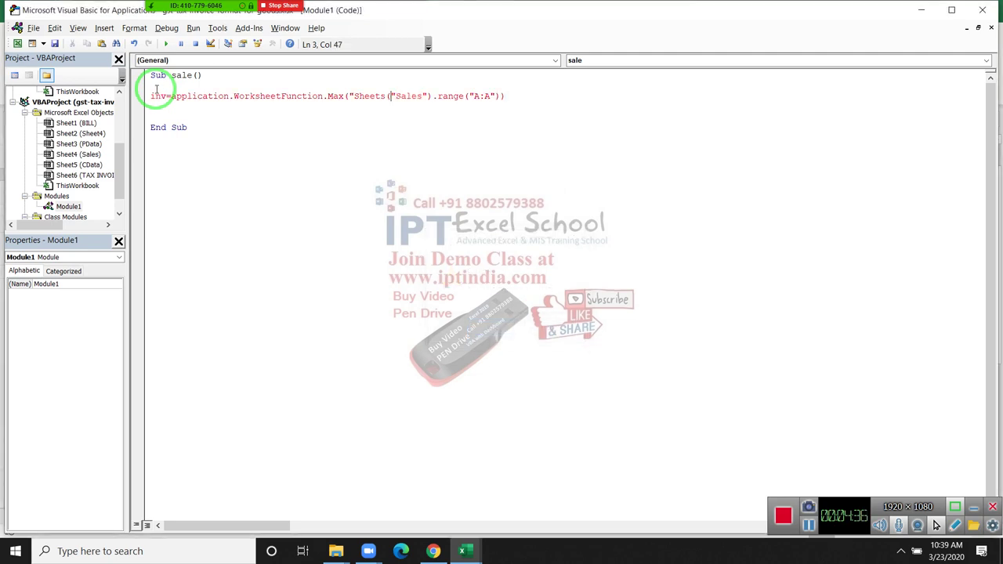
Remove the stray quote before Sheets and start a new line with Range("A65000").
key(BackSpace)
key(Down)
key(Return)
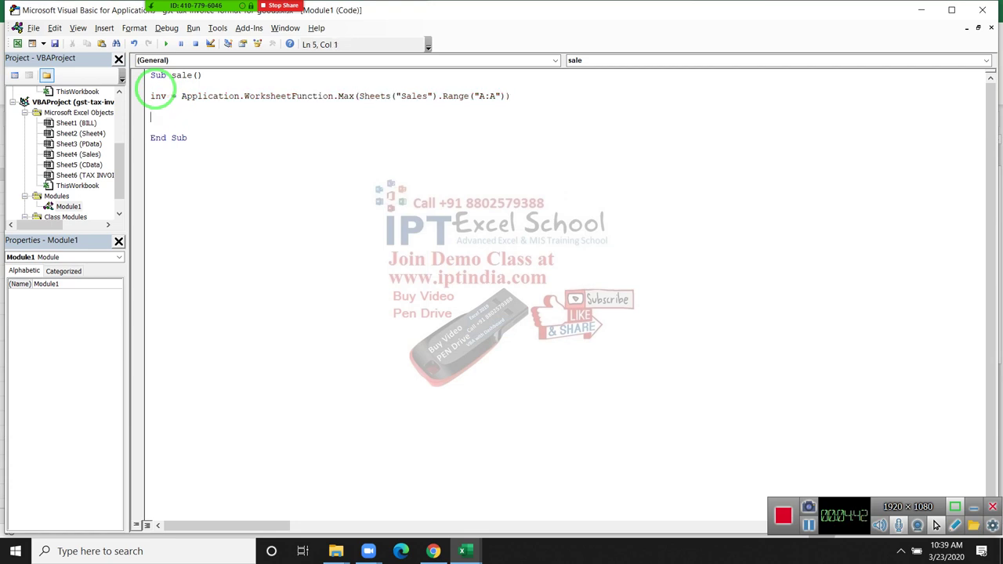
text(ange('A6500)
key(Left)
key(Left)
key(Left)
key(BackSpace)
text(")
key(Right)
key(Right)
key(Right)
text(.r)
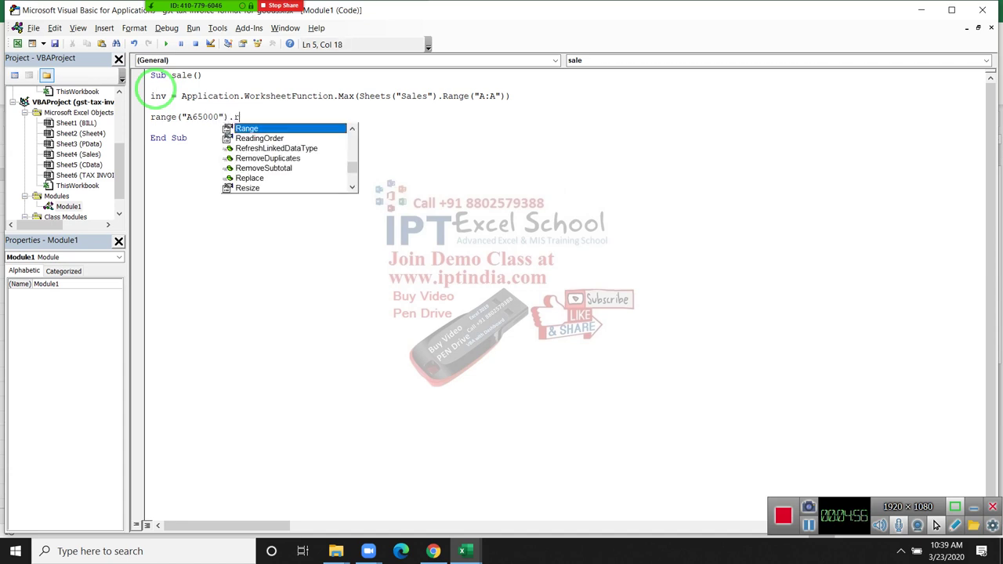
key(Down)
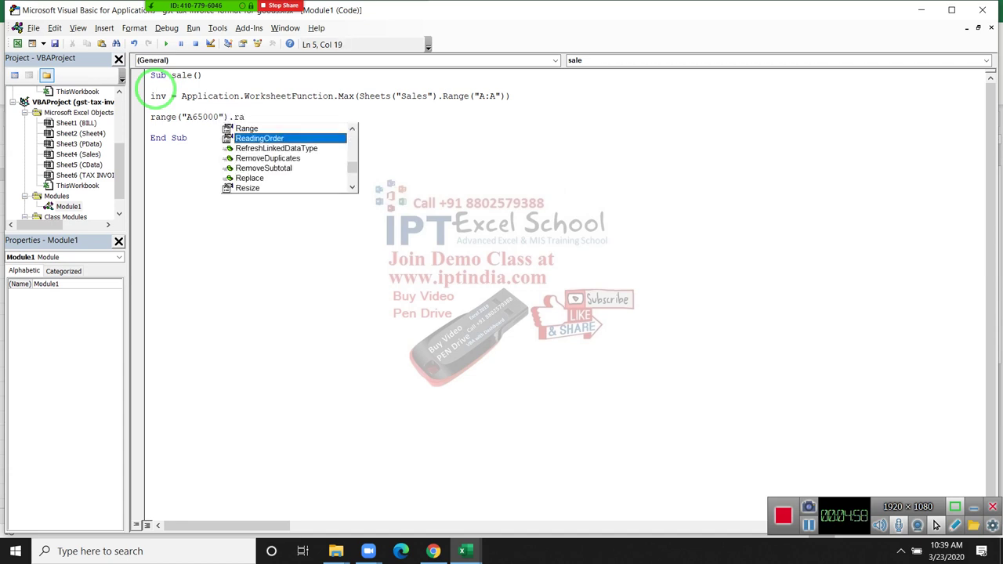
key(Up)
key(Tab)
key(BackSpace)
key(BackSpace)
key(BackSpace)
key(BackSpace)
key(BackSpace)
Complete the line as .End(xlUp).Offset(1, 0).Value = ID + 1.
text(.e)
key(Tab)
text(()
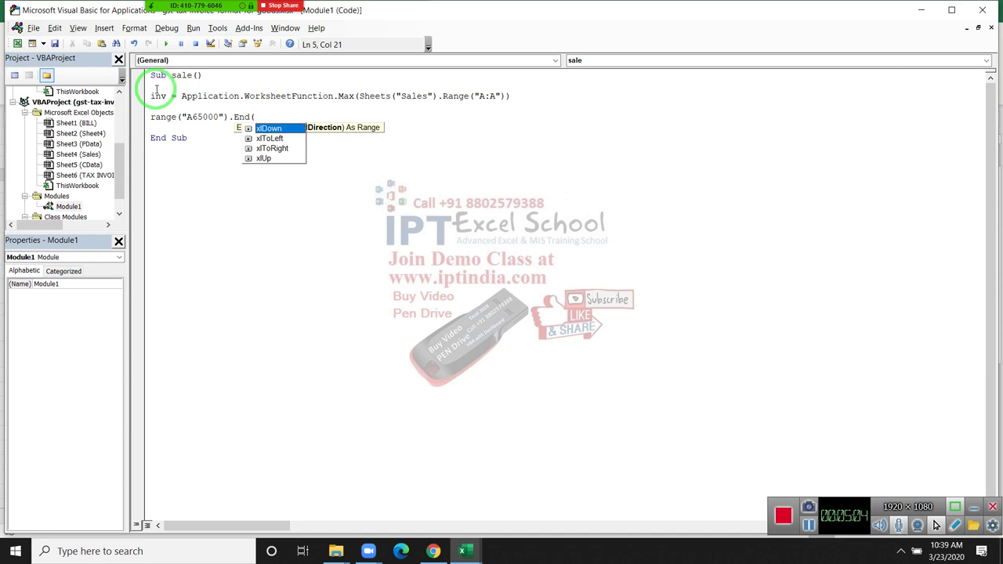
key(Down)
key(Down)
key(Down)
key(Tab)
text())
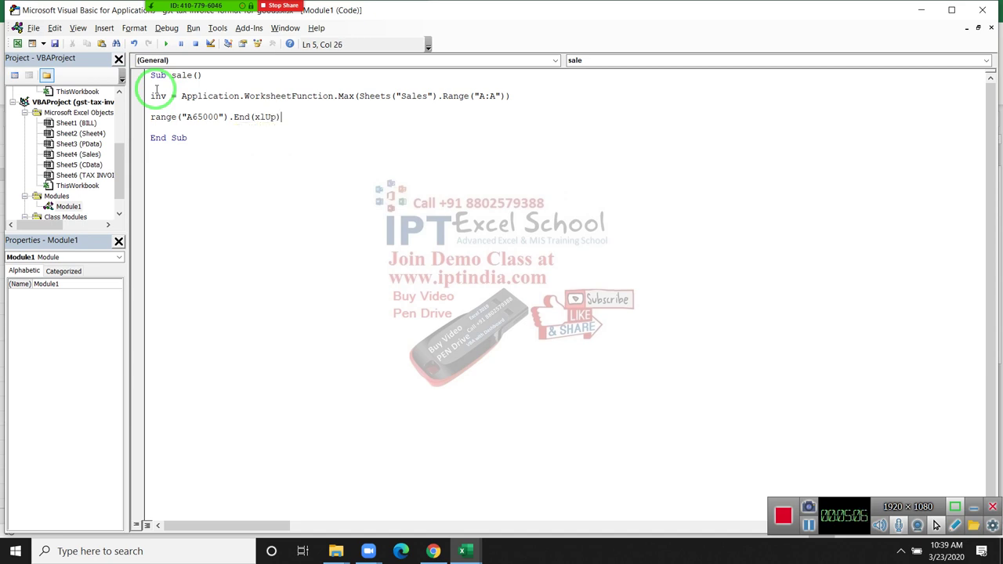
text(.of)
key(Tab)
text(()
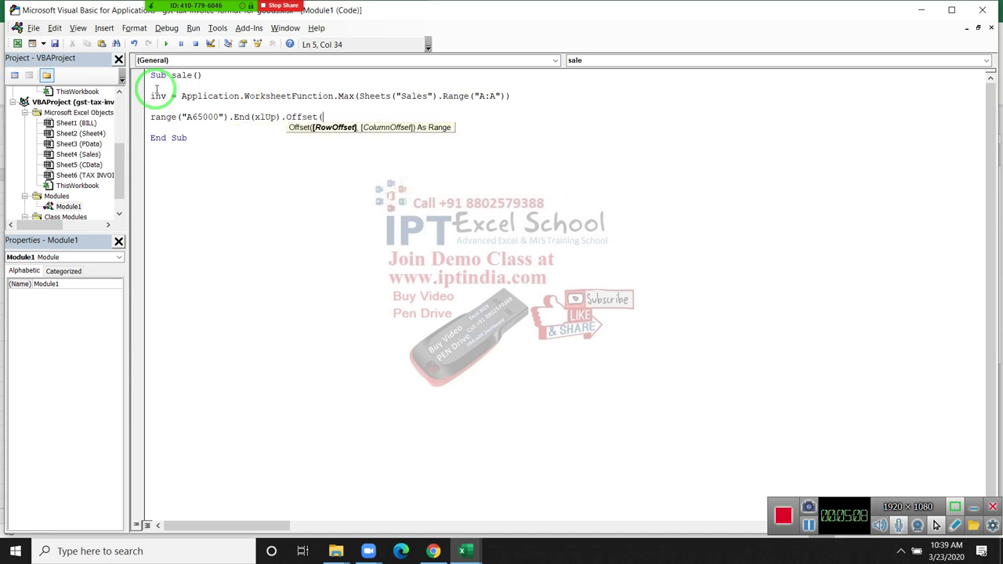
text(10)
key(BackSpace)
text(,0))
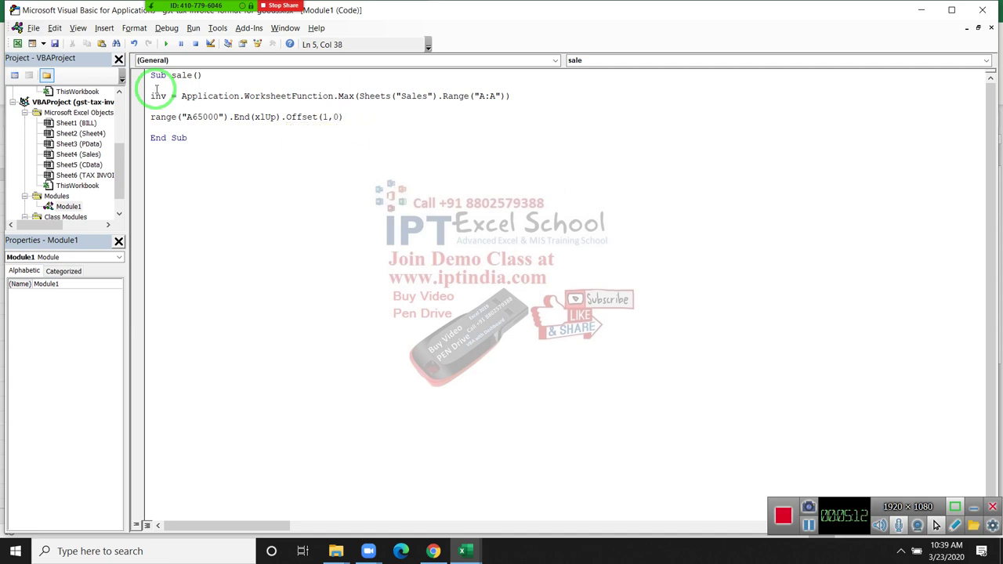
text(.)
text(va)
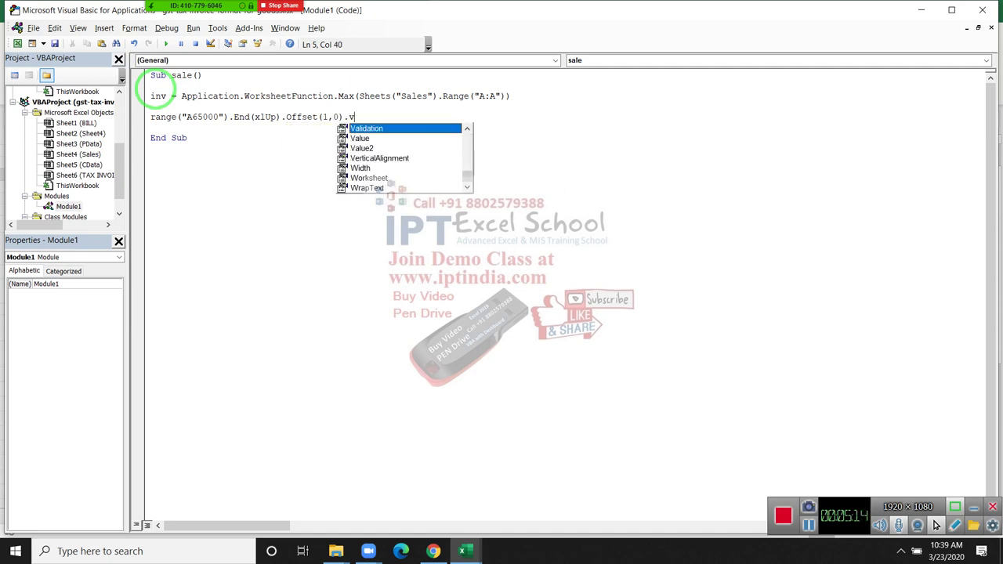
key(Tab)
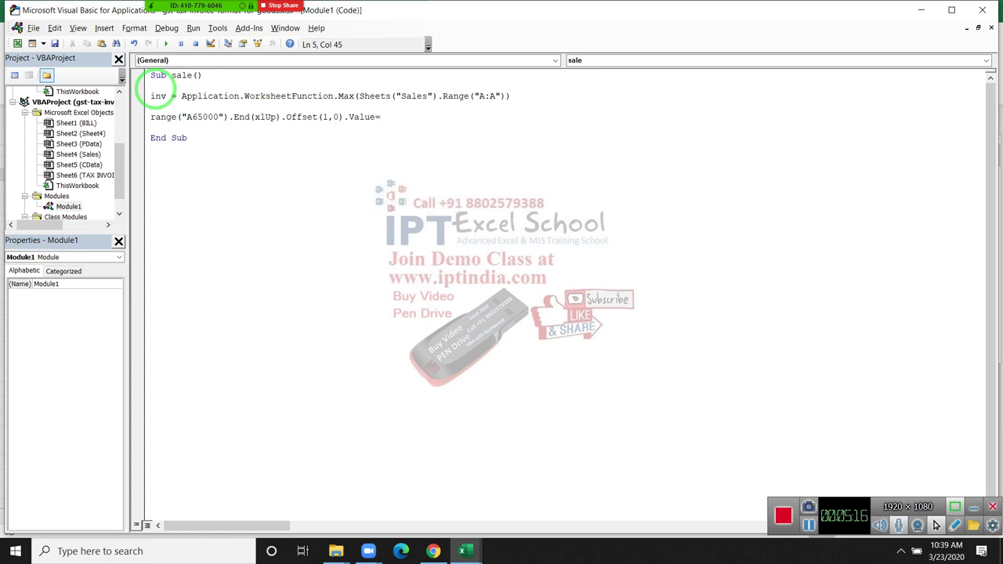
text(range()
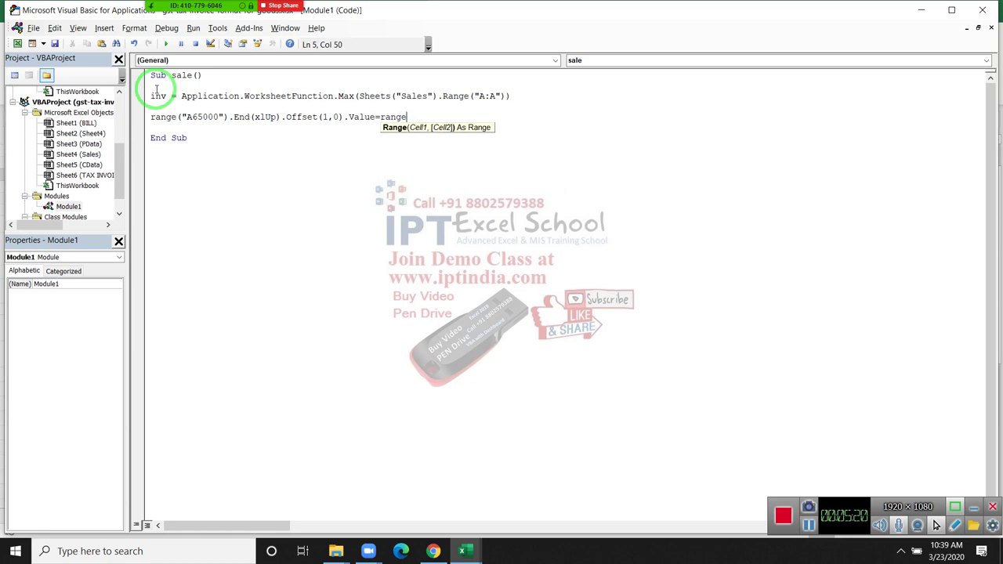
key(BackSpace)
key(BackSpace)
key(BackSpace)
key(BackSpace)
key(BackSpace)
text(ID + 1)
key(Return)
Prefix the ID + 1 line with the Sheets("Sales") qualifier.
key(shift+Down)
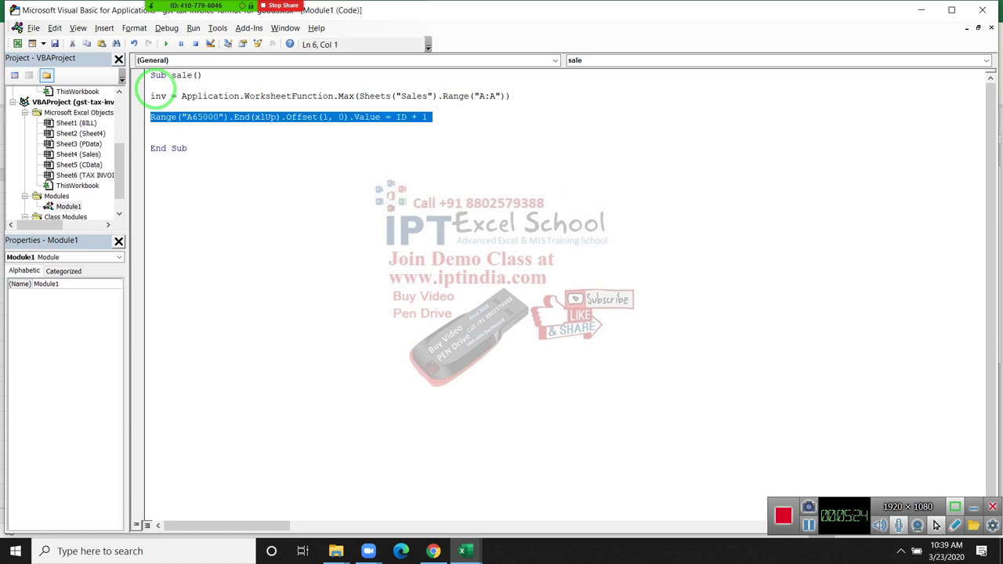
key(shift+Up)
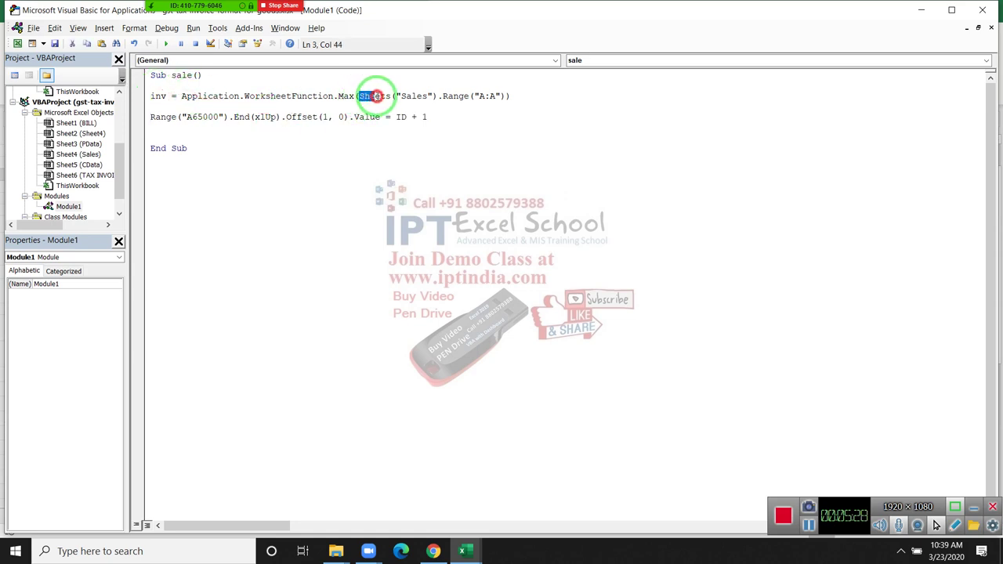
drag(358, 95, 442, 95)
key(ctrl+c)
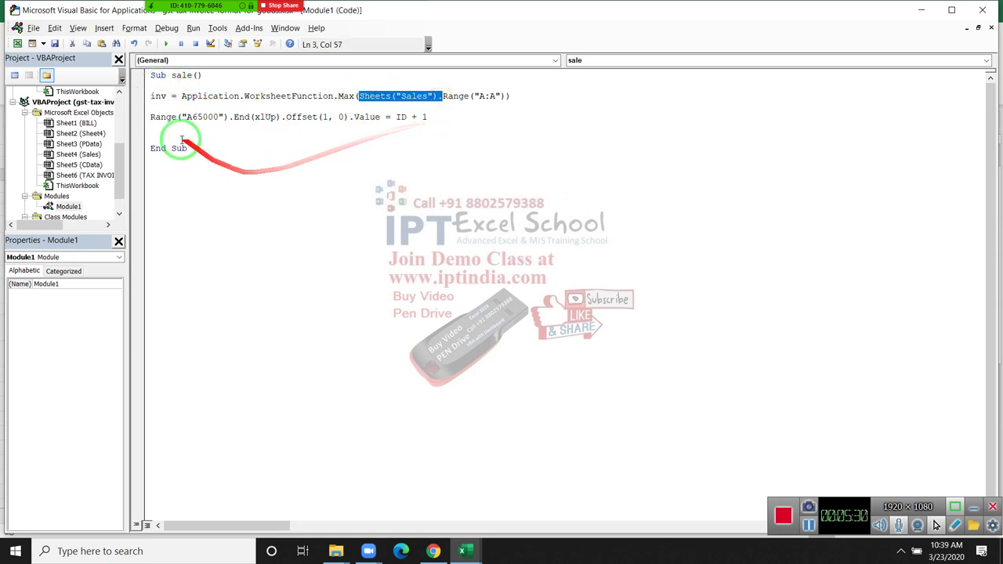
click(149, 117)
key(ctrl+v)
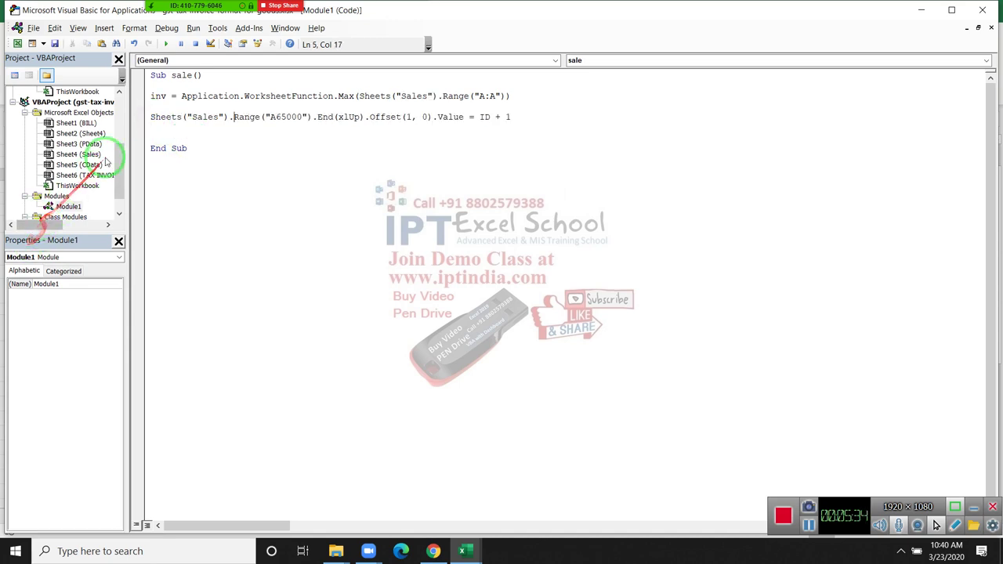
Duplicate the Sheets("Sales") line directly below itself.
click(152, 117)
key(shift+Down)
key(ctrl+c)
key(Right)
key(ctrl+v)
key(alt+Tab)
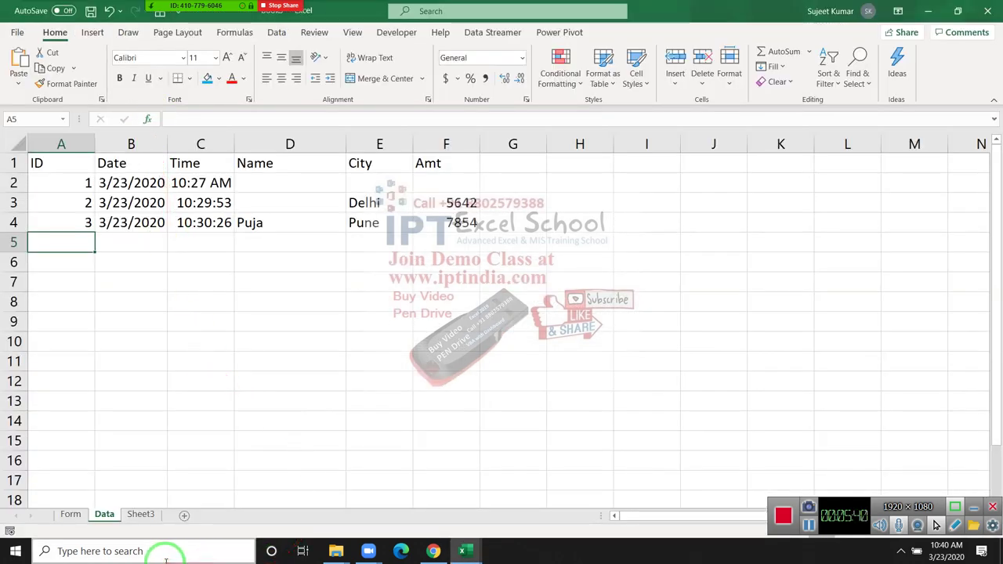
Review the Sales sheet's INVoice, Date and CID column headers in the gst invoice workbook.
key(alt+Tab)
key(alt+Tab)
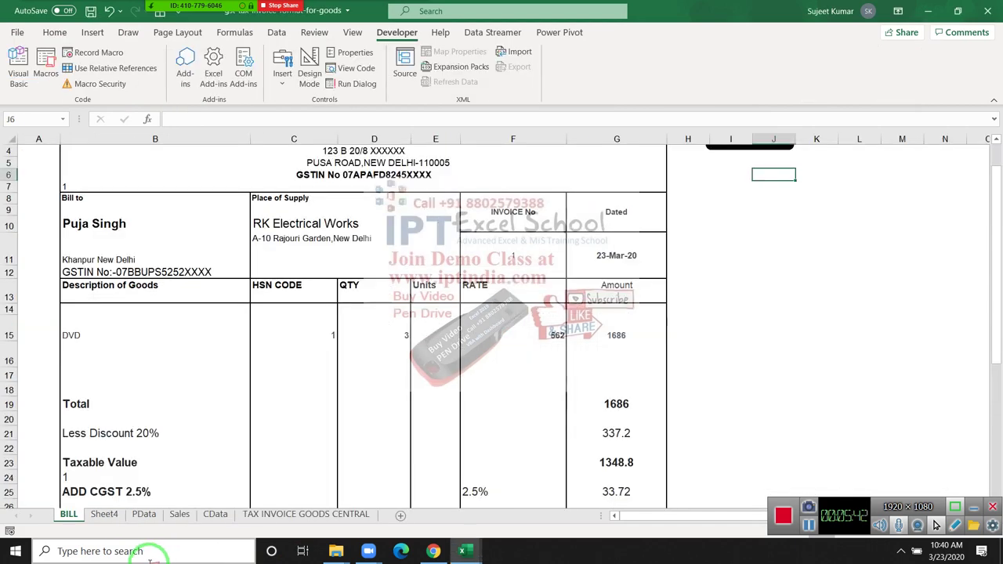
click(170, 515)
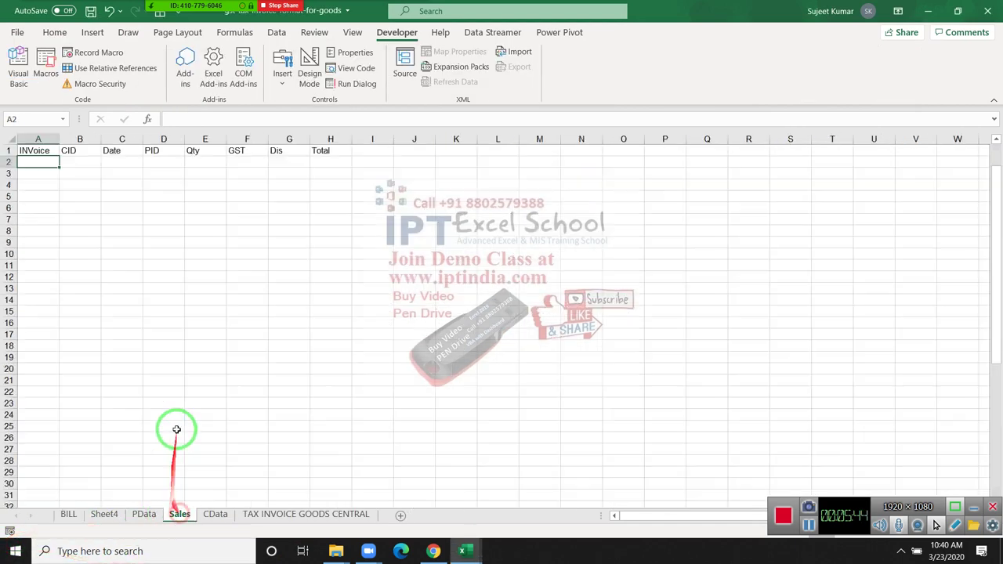
click(118, 163)
click(52, 162)
click(105, 160)
click(82, 166)
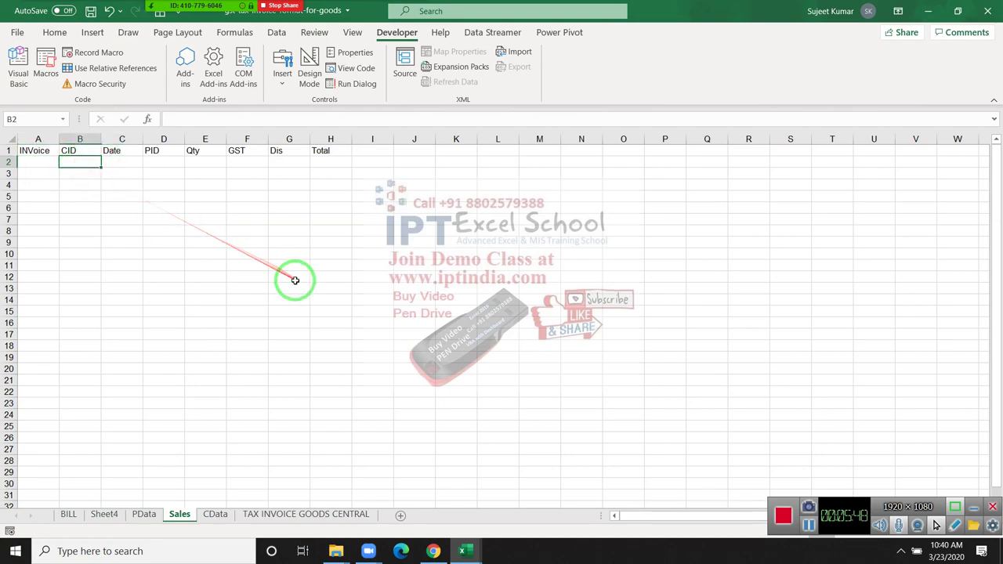
Look over cell B7 and the Bill to area on BILL, then return to the VBA editor.
key(alt+Tab)
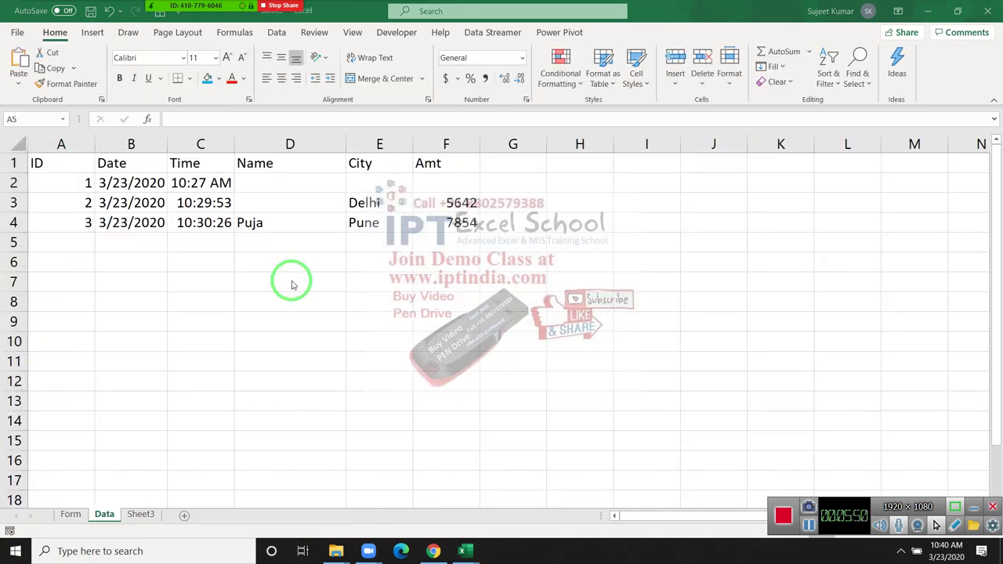
key(alt+Tab)
click(69, 517)
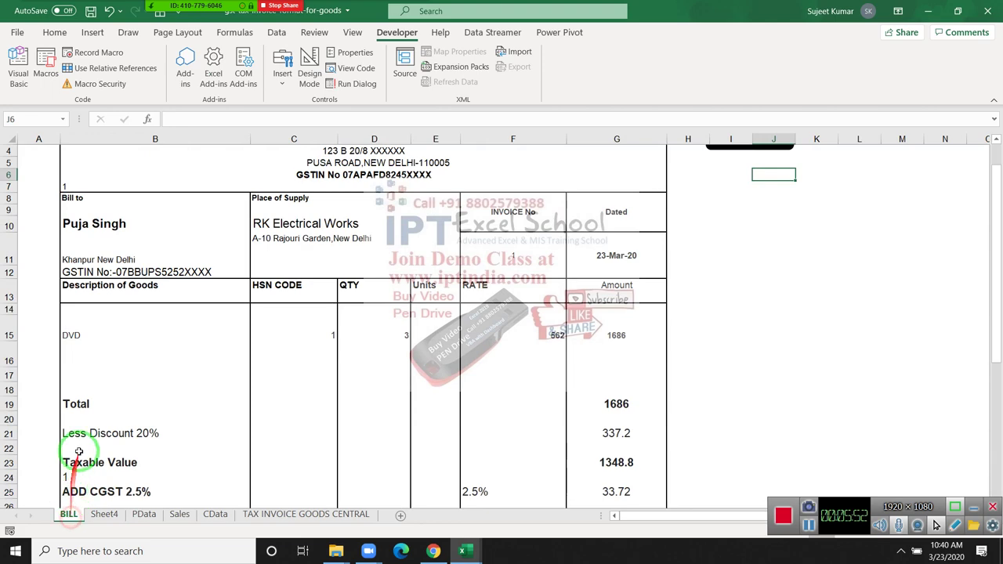
scroll(71, 392, up, 1)
click(72, 238)
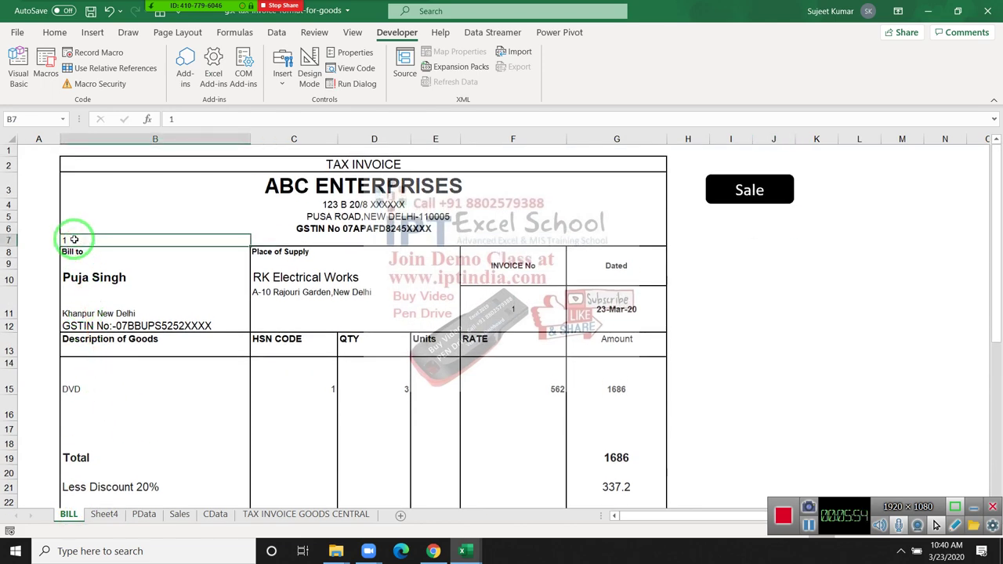
mouse_move(133, 259)
mouse_down()
mouse_move(152, 197)
mouse_move(195, 354)
mouse_up()
key(alt+Tab)
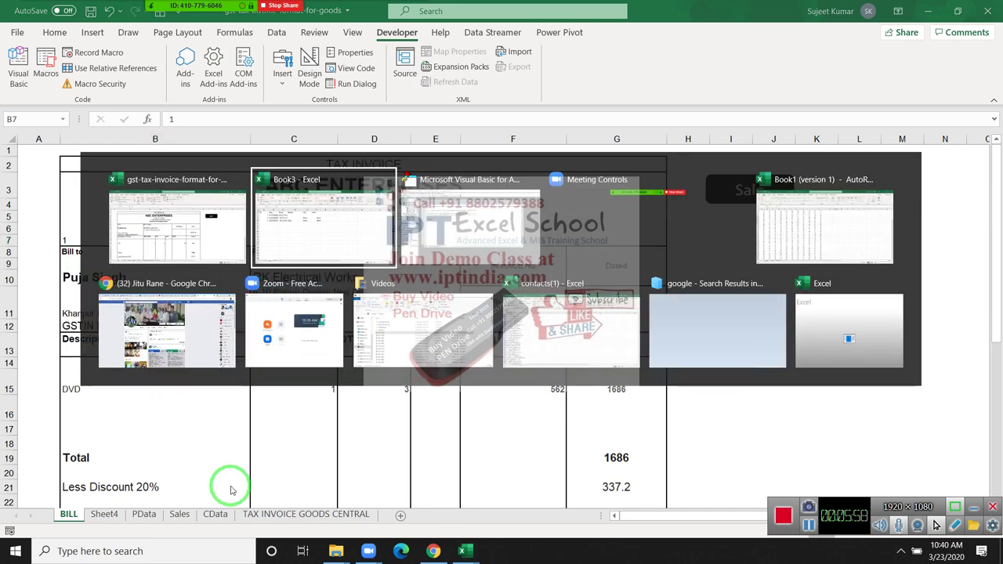
key(alt+Tab)
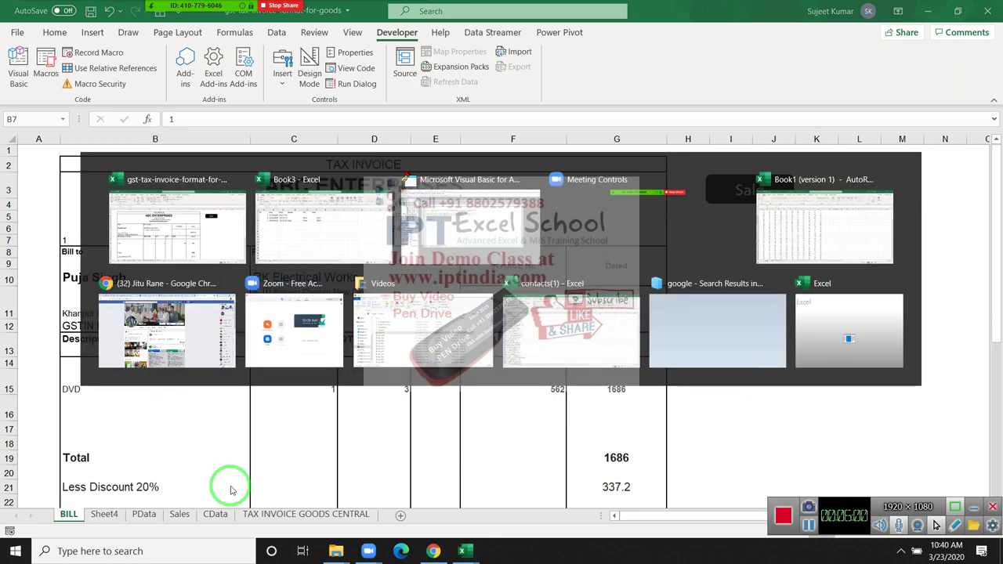
mouse_move(223, 474)
mouse_down()
mouse_move(217, 419)
mouse_move(313, 209)
mouse_move(113, 235)
mouse_move(94, 190)
mouse_move(121, 169)
mouse_move(122, 196)
mouse_move(227, 144)
mouse_move(504, 134)
mouse_move(398, 125)
mouse_move(523, 121)
mouse_move(484, 127)
mouse_up()
In Module1, make the second Sales line write Range("B7").Value and duplicate it below.
double_click(69, 185)
text(range)
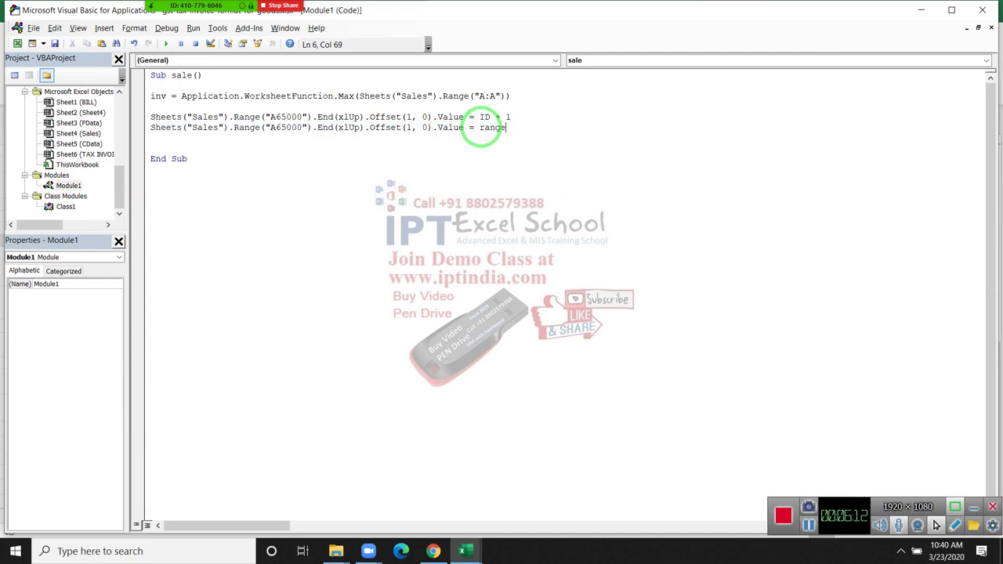
text(("B7)
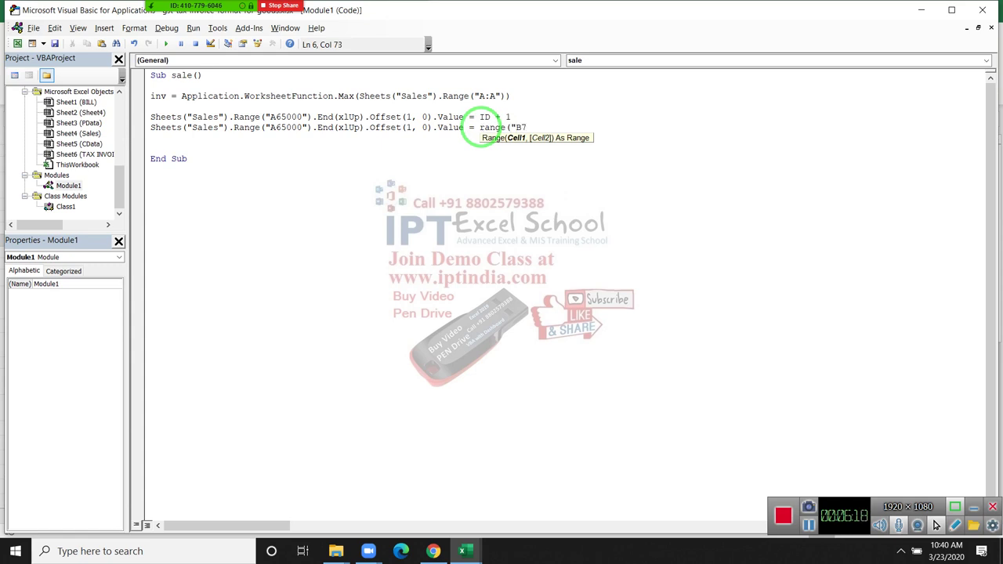
text(").Value)
key(Return)
key(shift+Up)
key(ctrl+c)
key(Down)
key(ctrl+v)
Set the second line's offset to (0, 1) and the third line's to (0, 2).
click(411, 128)
text(0)
key(BackSpace)
text(1)
double_click(407, 138)
text(0)
key(BackSpace)
text(2)
Make the third line write Date, then paste another copy of the B7 line beneath it.
click(448, 172)
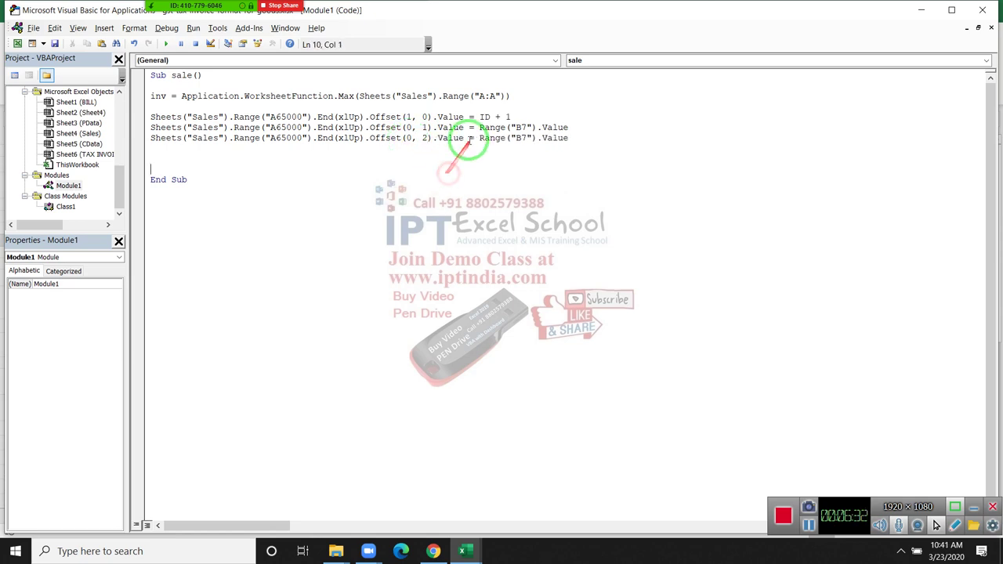
drag(479, 138, 602, 137)
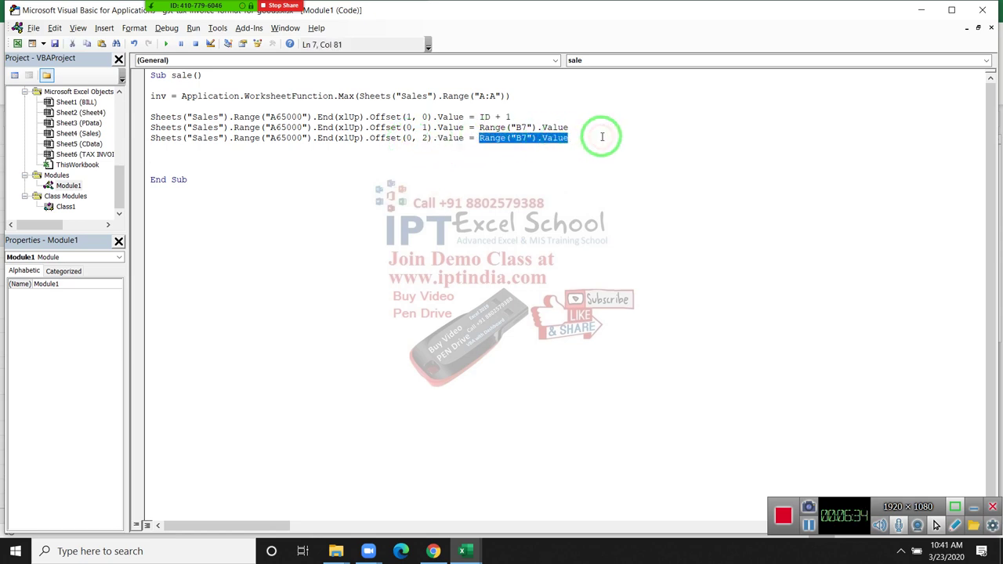
text(Date)
key(Return)
key(Up)
key(shift+Down)
key(Up)
key(Up)
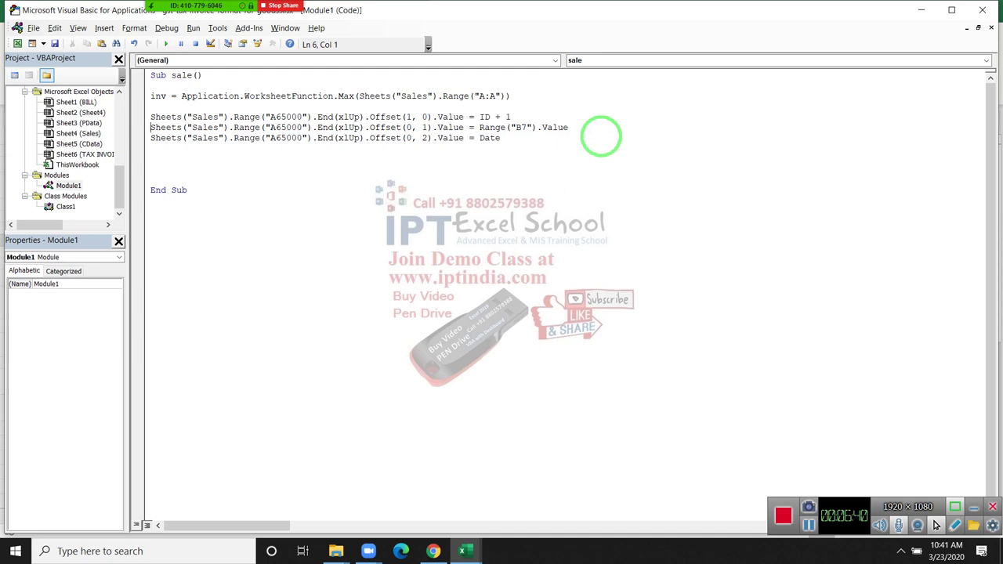
key(shift+Down)
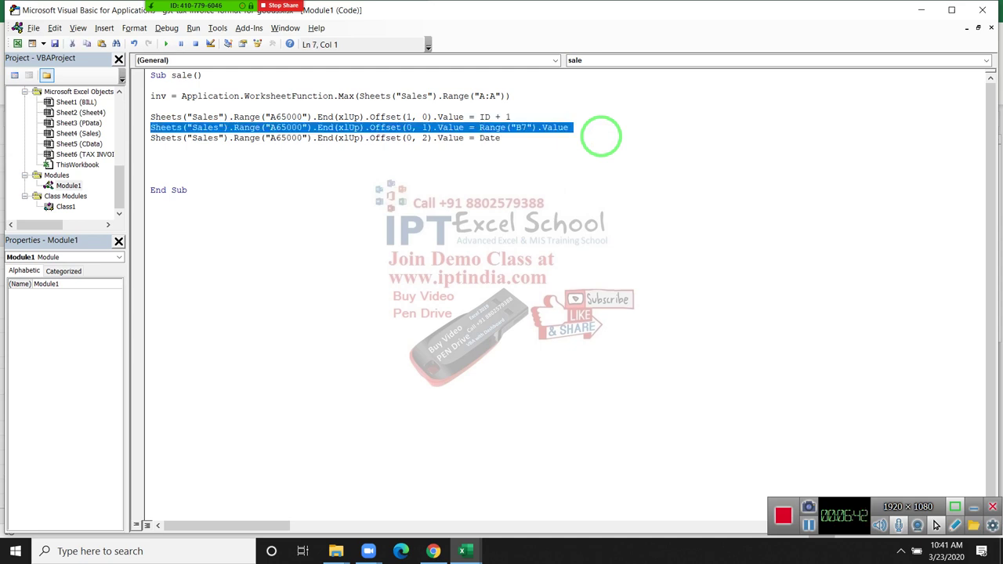
key(ctrl+c)
key(Down)
key(ctrl+v)
key(alt+Tab)
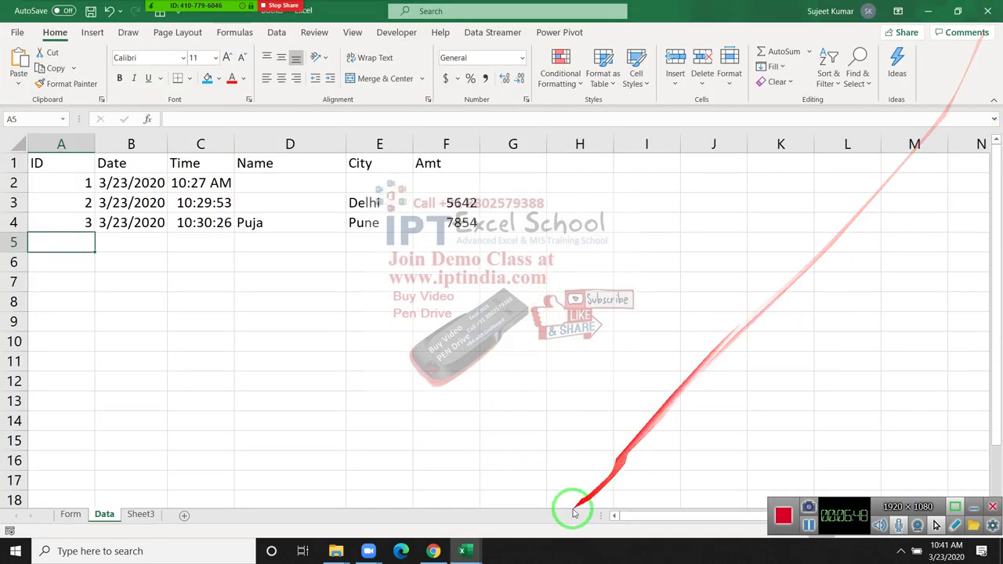
mouse_move(463, 551)
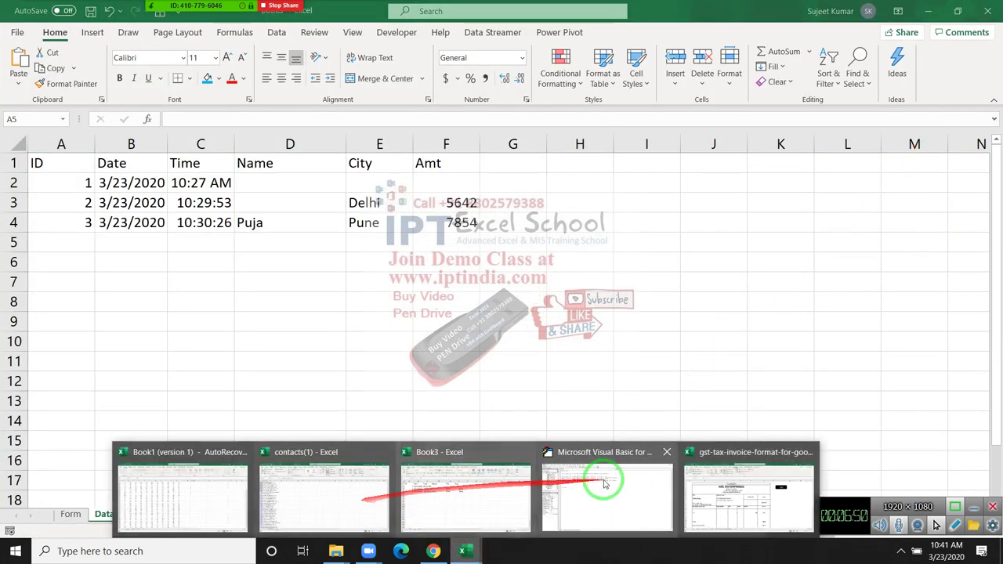
Check the Sales PID column, the PData and Sheet4 sheets, and BILL's HSN cell C15.
click(691, 486)
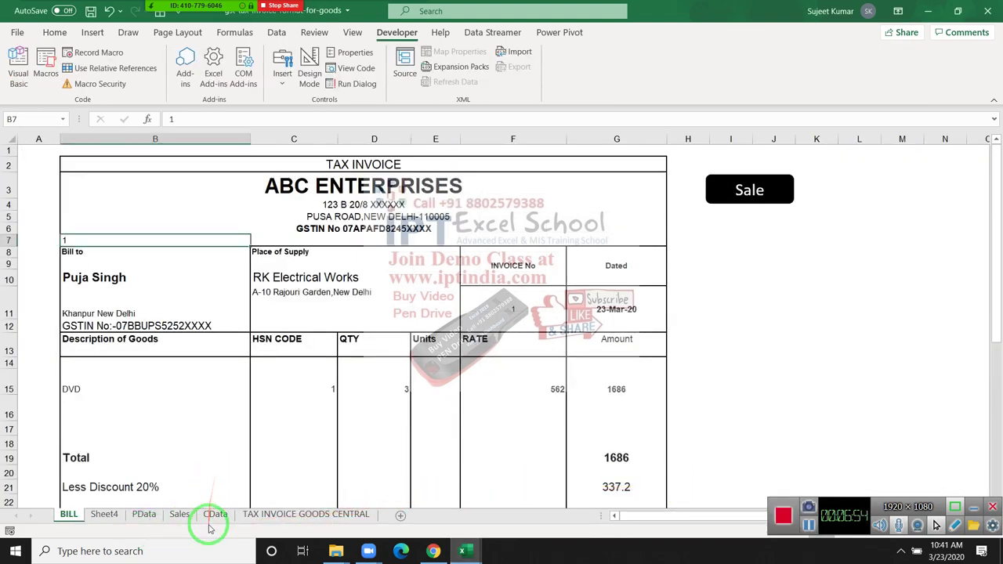
click(186, 517)
click(122, 150)
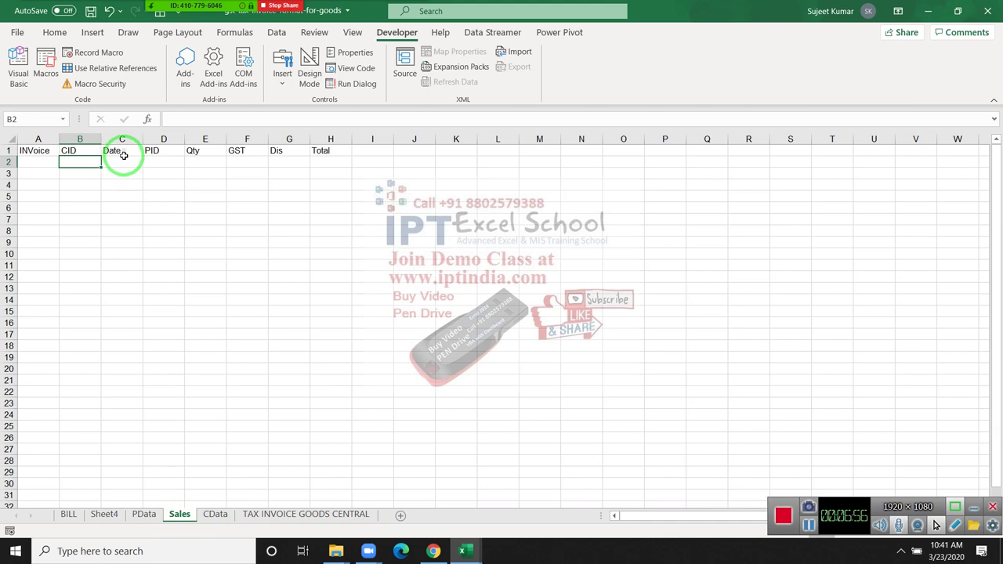
click(167, 160)
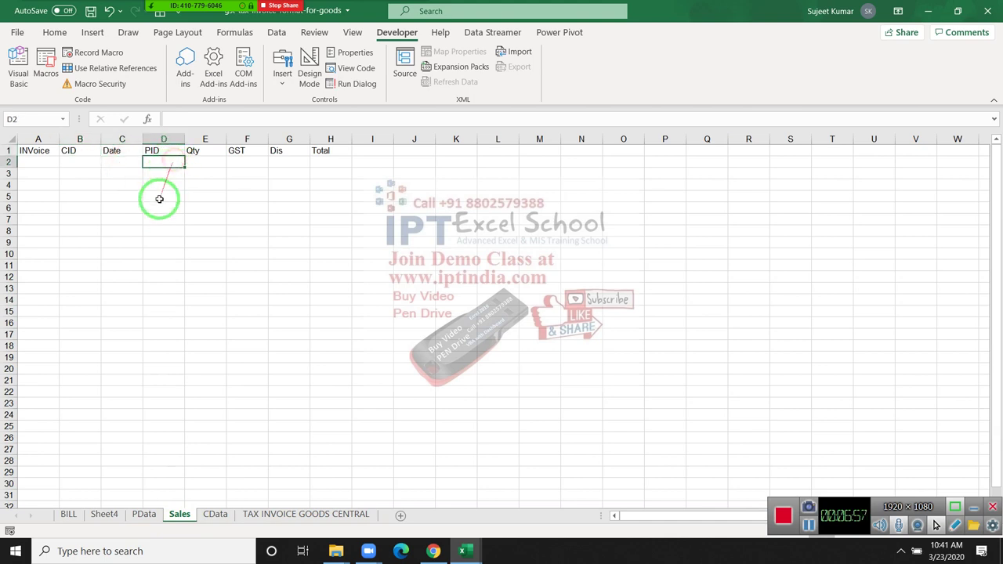
click(143, 514)
click(104, 514)
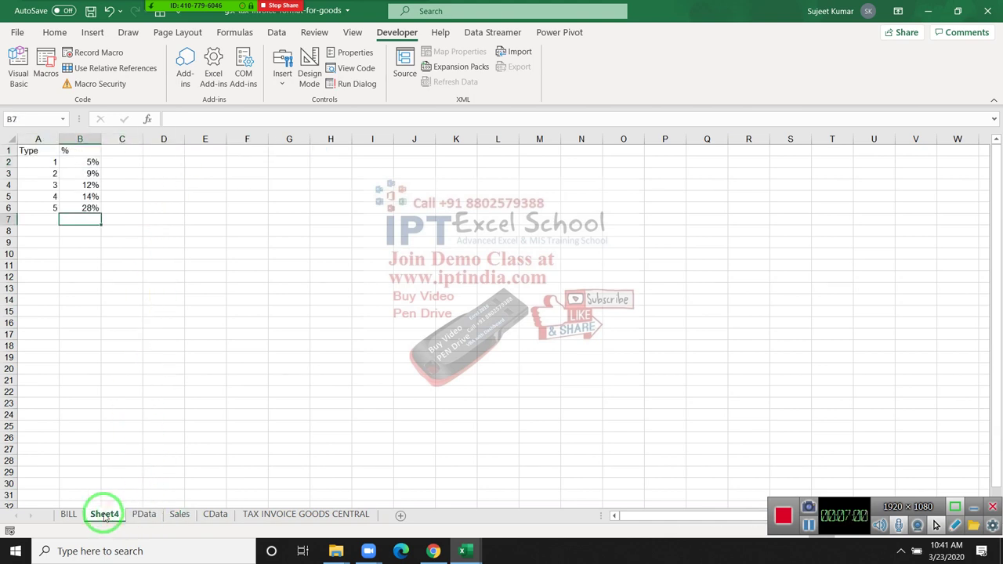
click(72, 514)
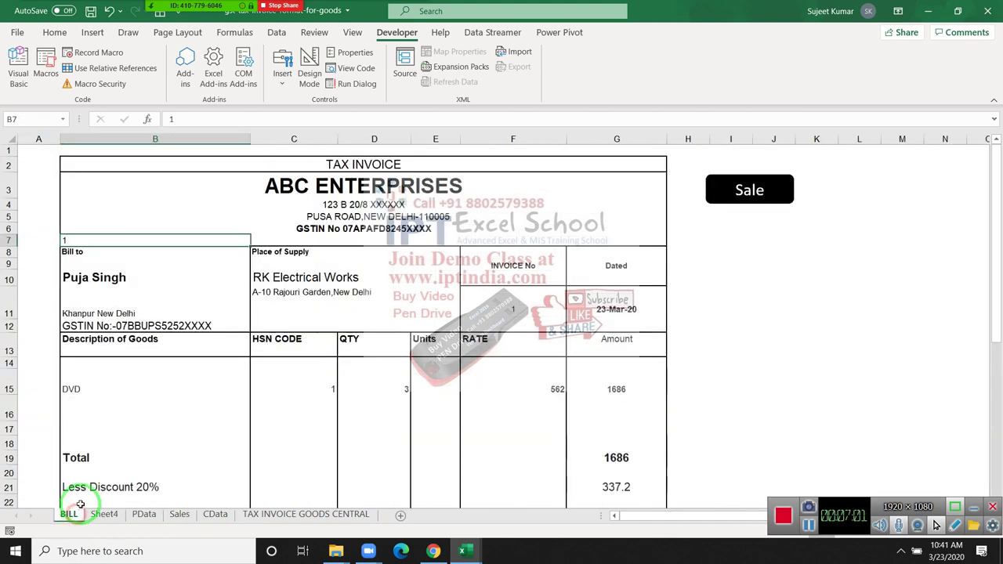
click(320, 389)
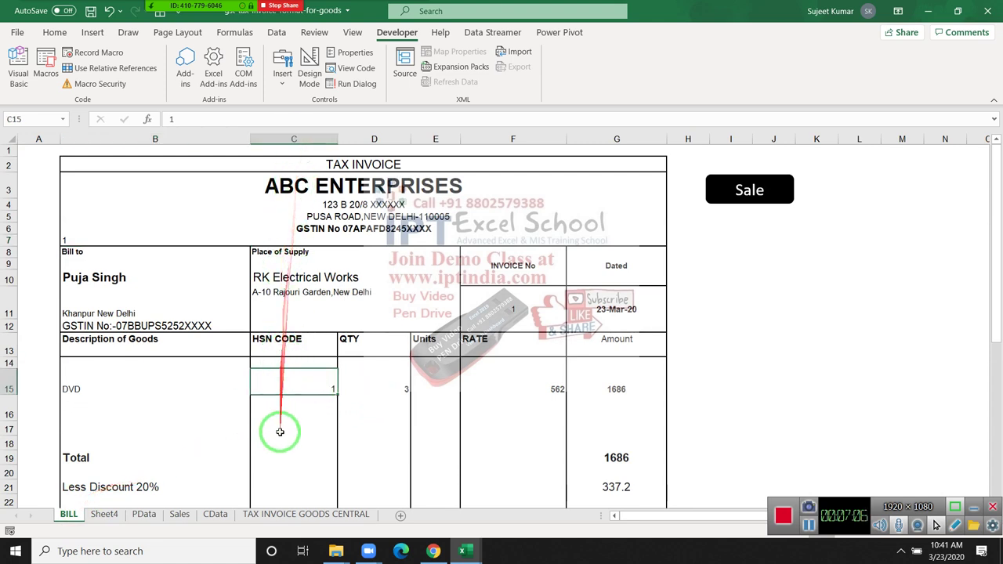
click(468, 549)
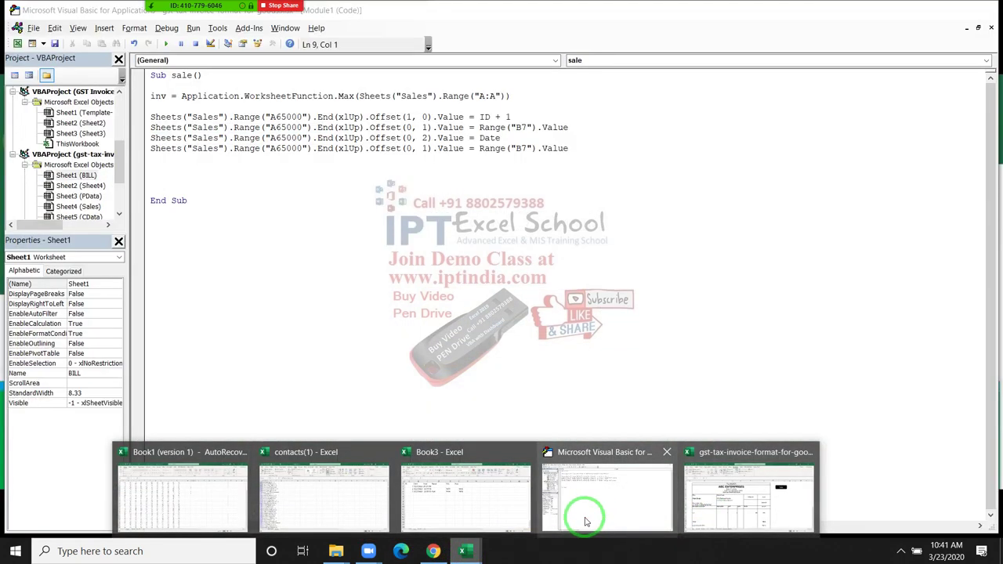
click(584, 513)
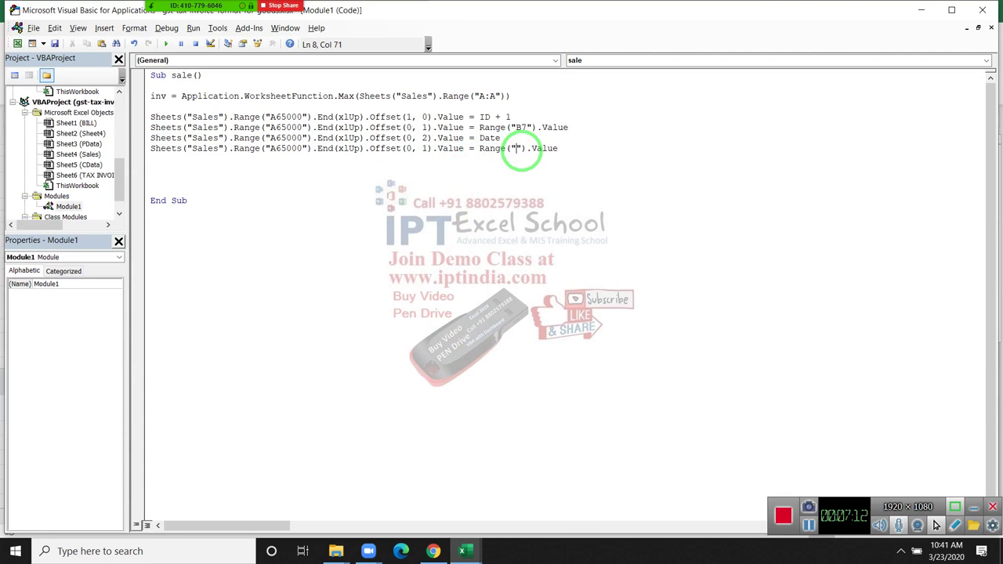
Set the fourth logging line to Offset(0, 3) with Range("15") and paste a copy below it.
click(152, 157)
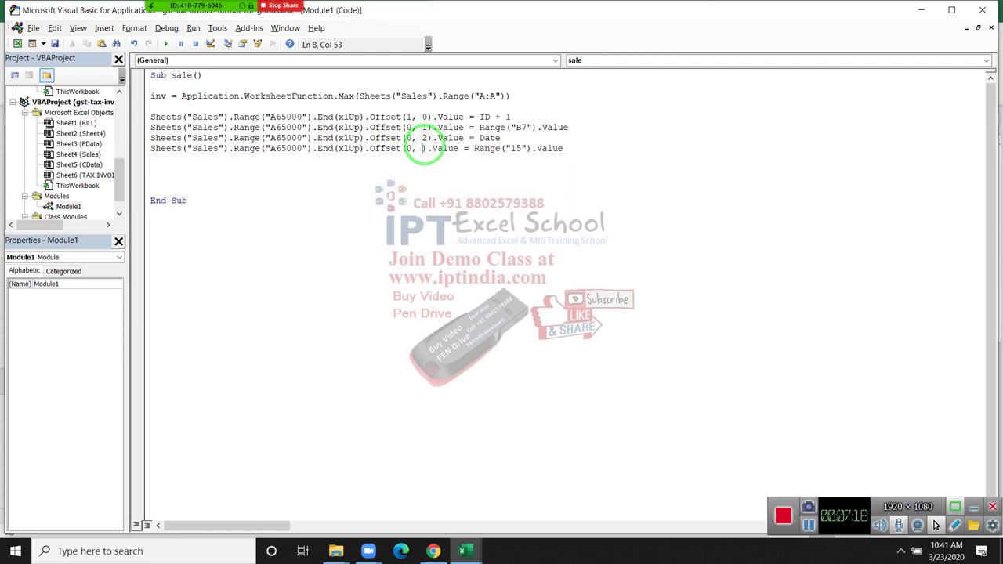
click(148, 149)
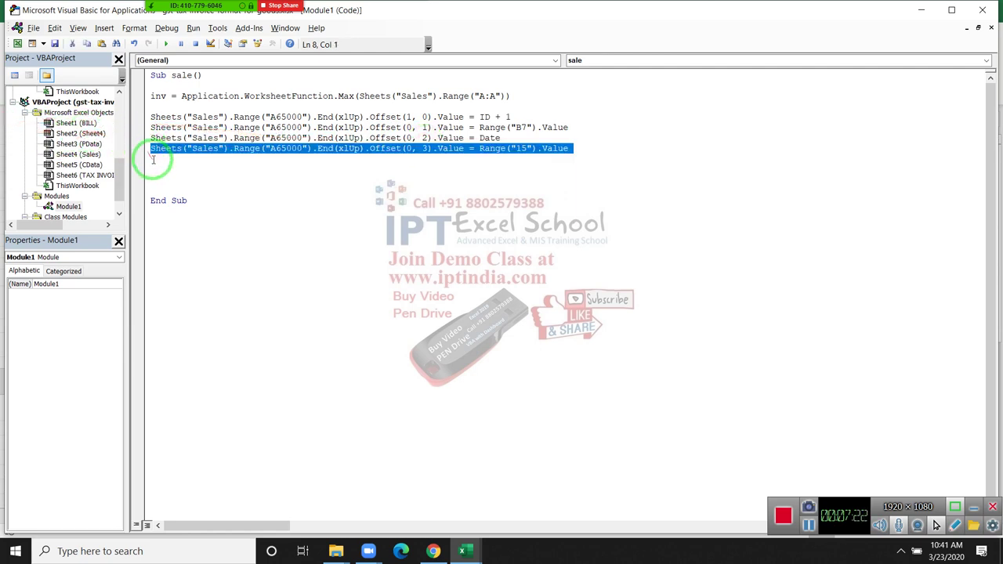
key(ctrl+c)
click(152, 158)
key(ctrl+v)
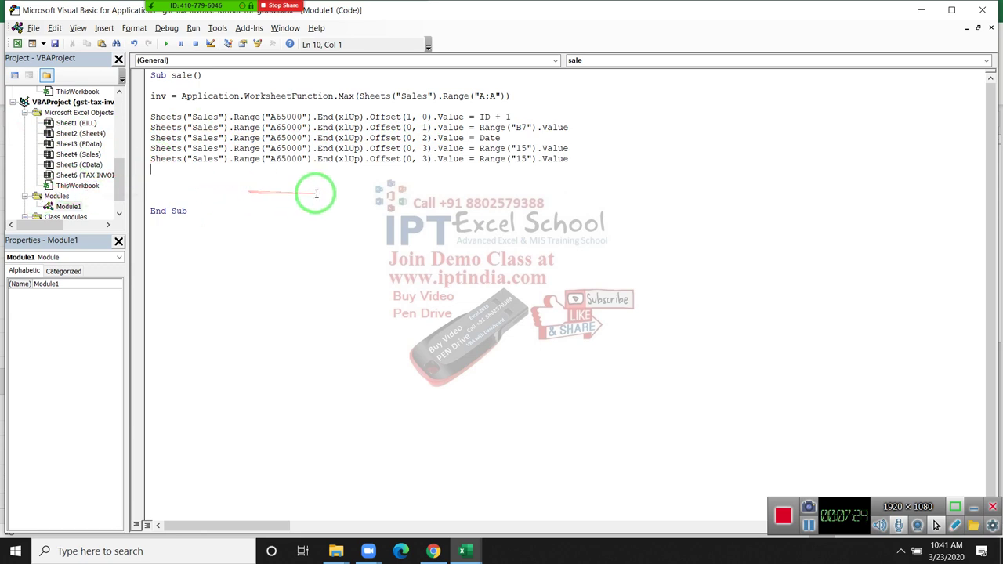
double_click(428, 159)
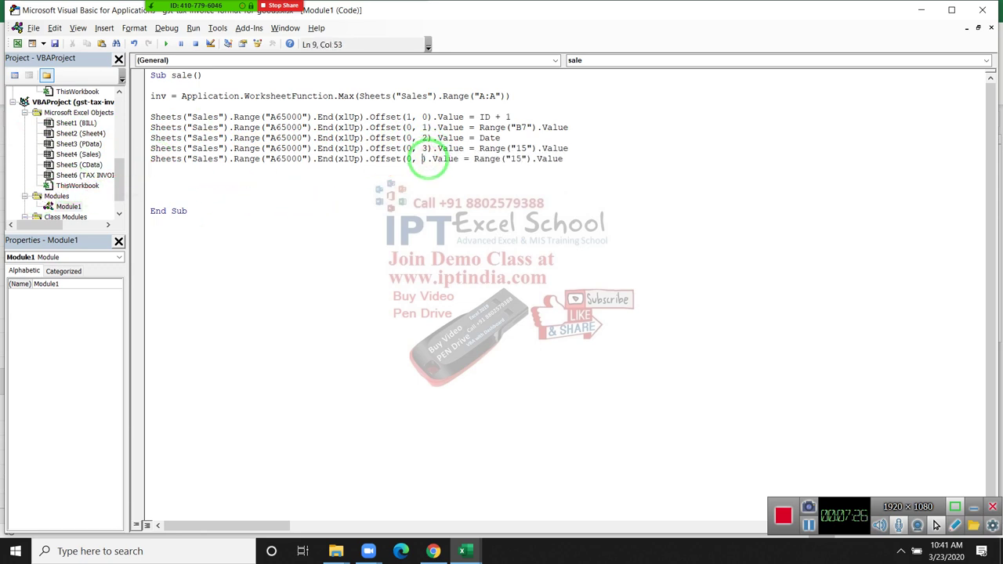
text(4)
Check the quantity in D15 and review the Sales, PData and Sheet4 sheets.
key(alt+Tab)
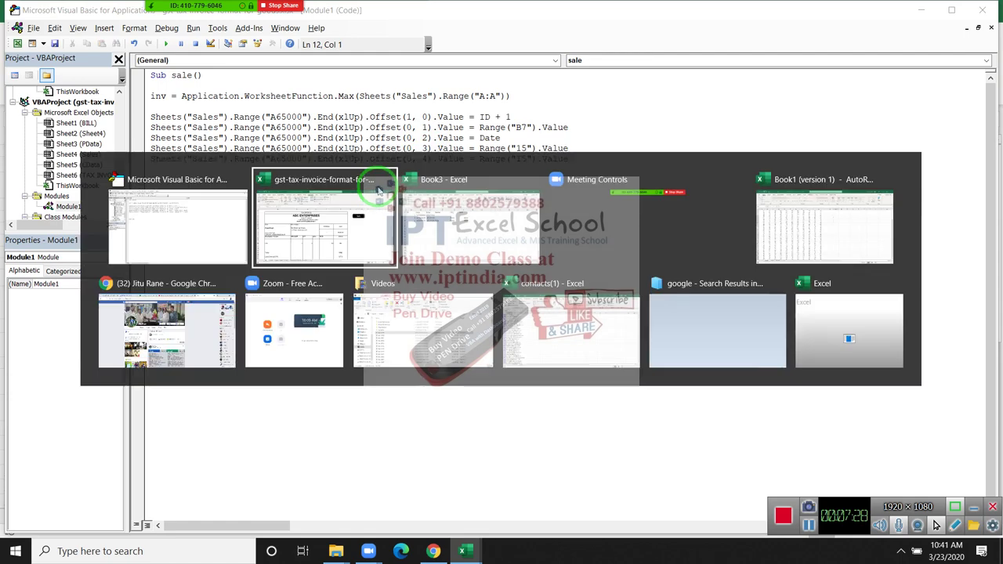
click(378, 190)
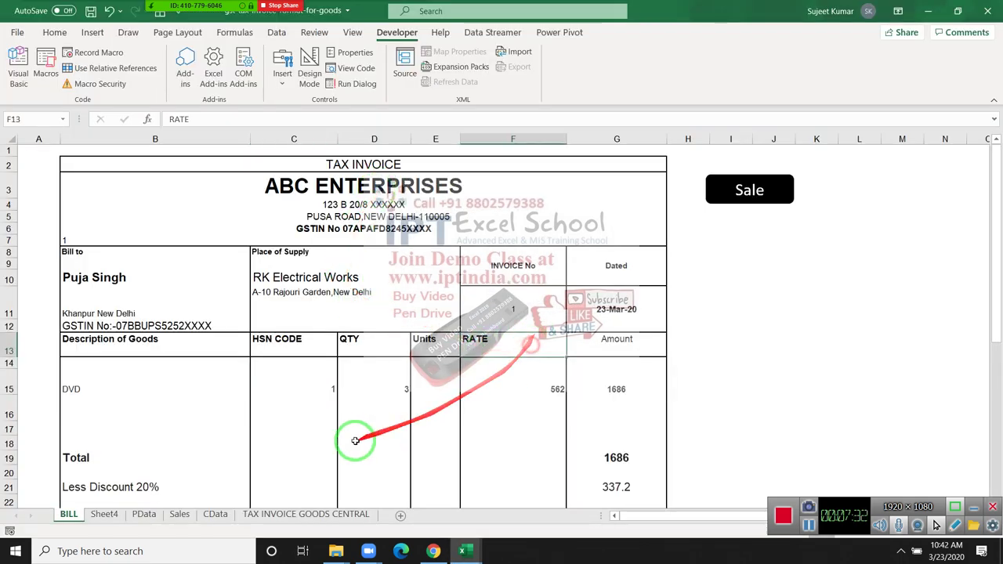
click(402, 390)
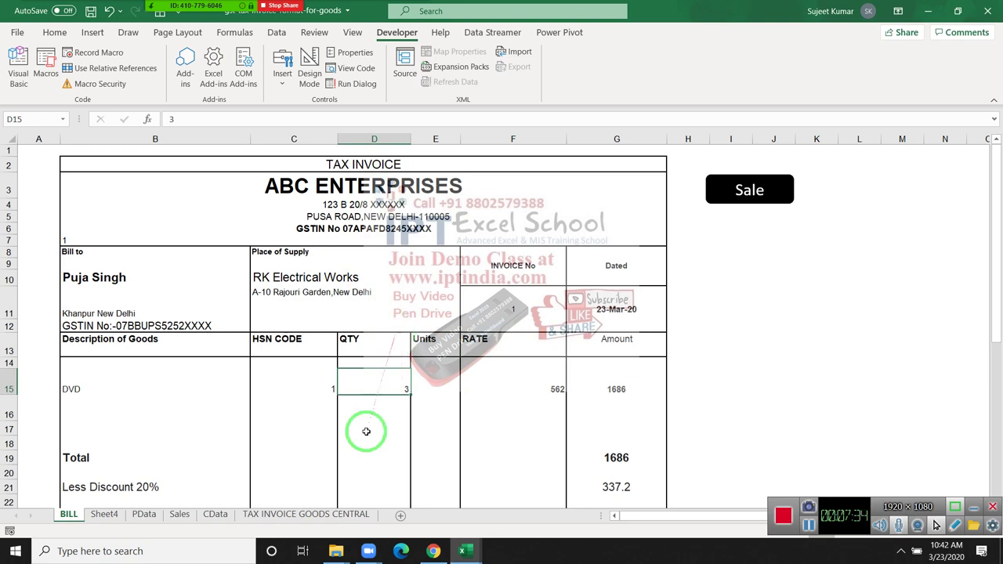
click(181, 514)
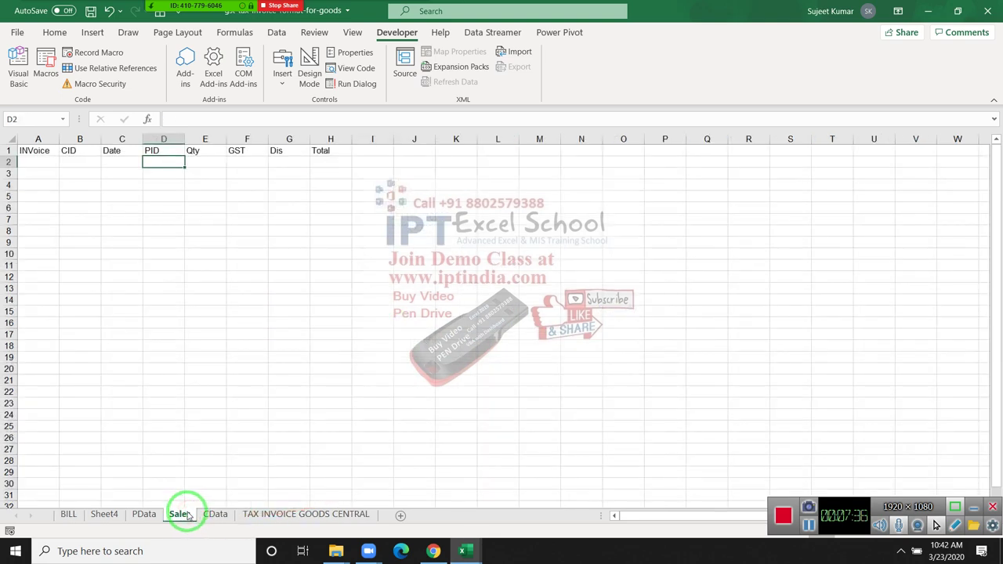
click(144, 515)
click(114, 520)
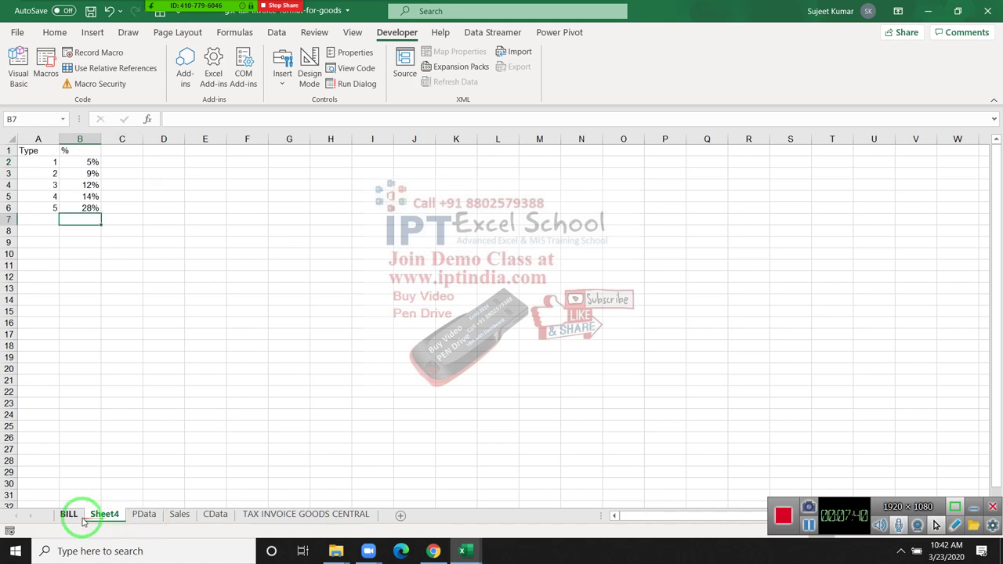
click(69, 515)
Back in the VBA editor, select the D15 logging line.
key(alt+Tab)
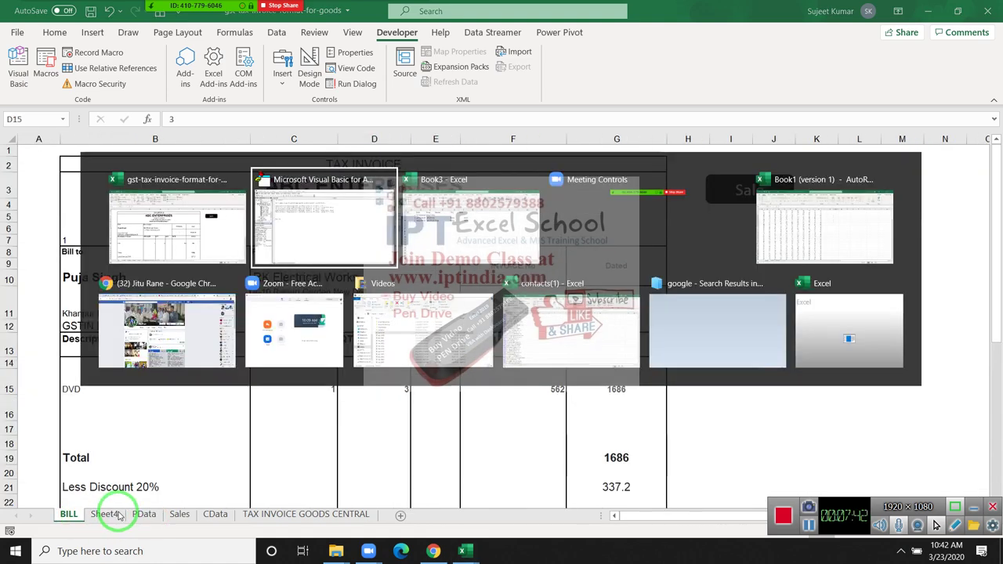
key(alt+Tab)
key(alt+Tab)
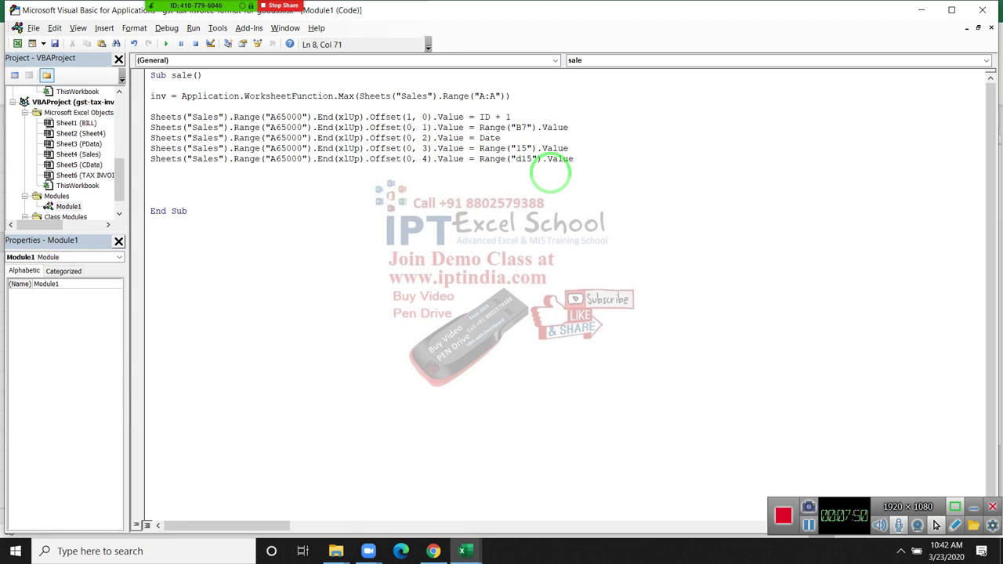
click(145, 163)
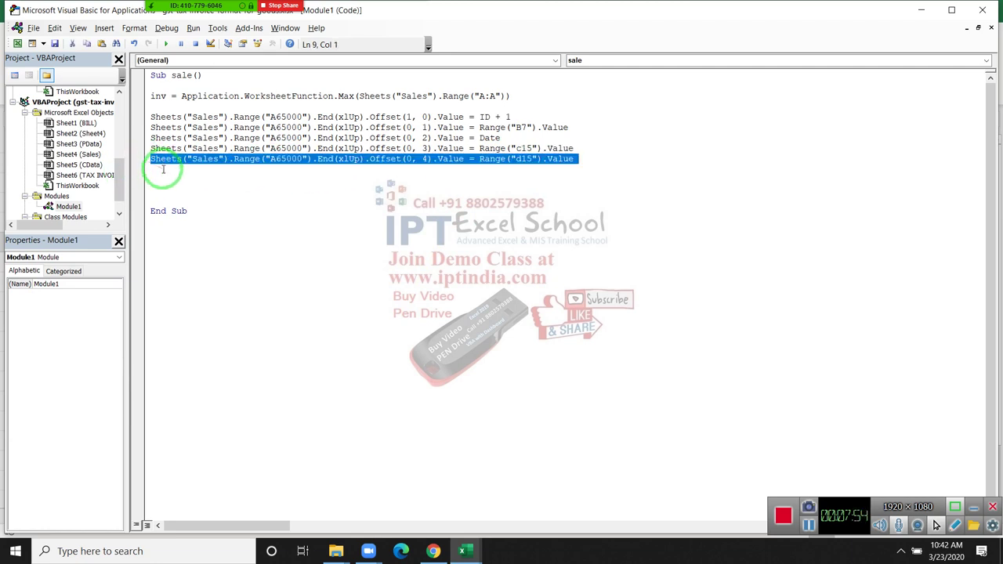
Duplicate the D15 logging line in the sale macro.
key(ctrl+c)
click(163, 169)
key(ctrl+v)
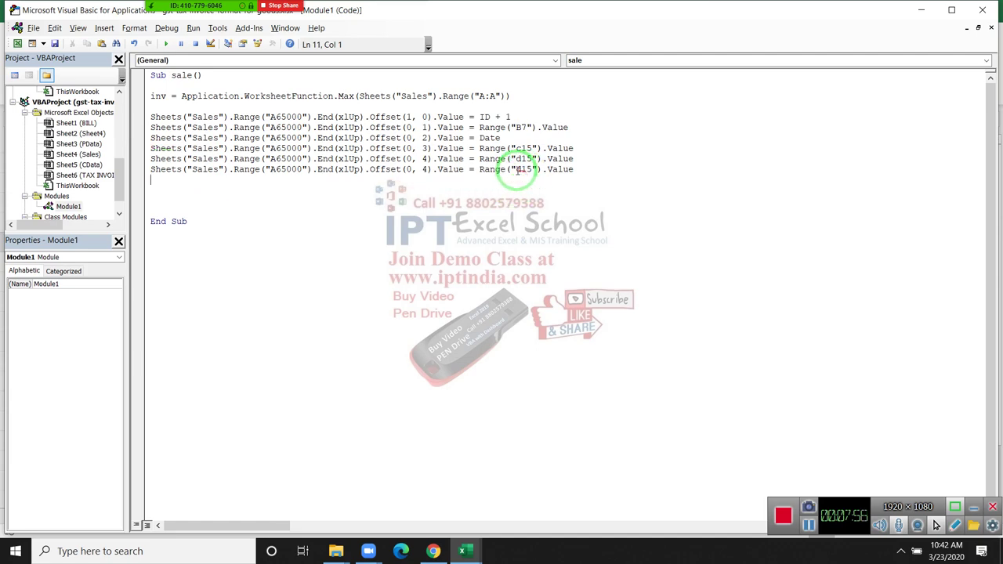
Inspect the CGST and SGST formulas in G25 and G27, then the Sales sheet's GST column.
key(alt+Tab)
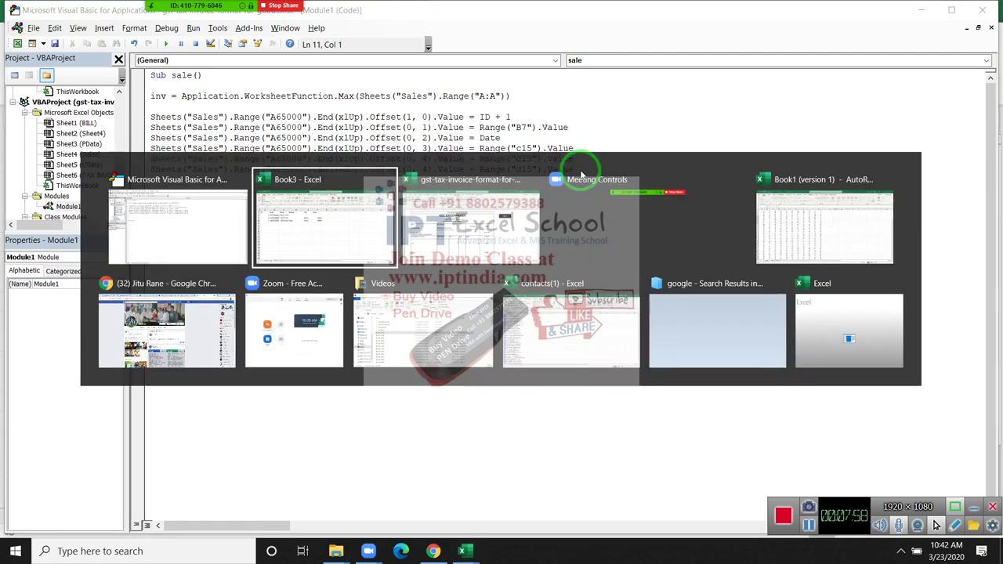
key(alt+Tab)
scroll(624, 324, down, 1)
scroll(624, 325, down, 2)
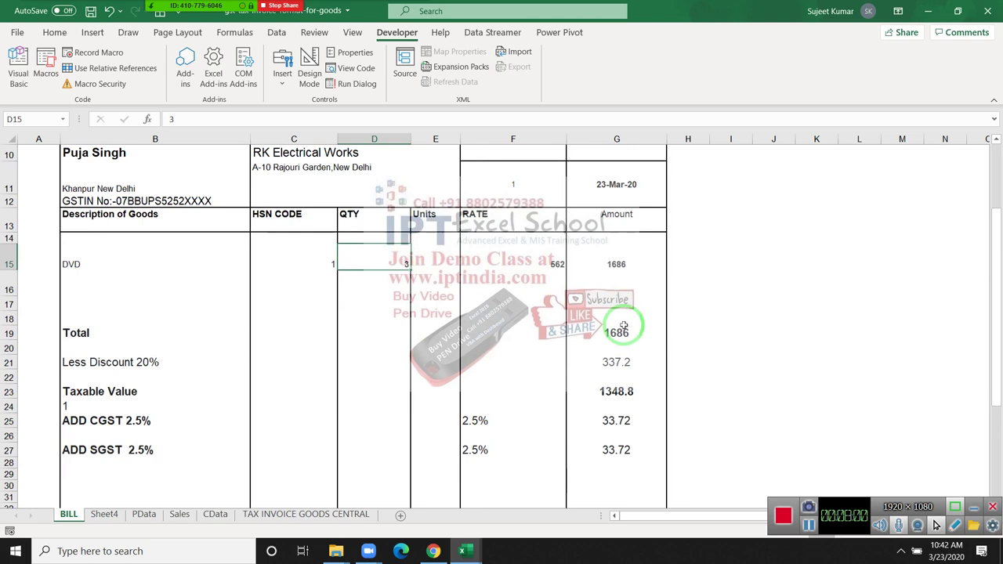
scroll(623, 324, down, 4)
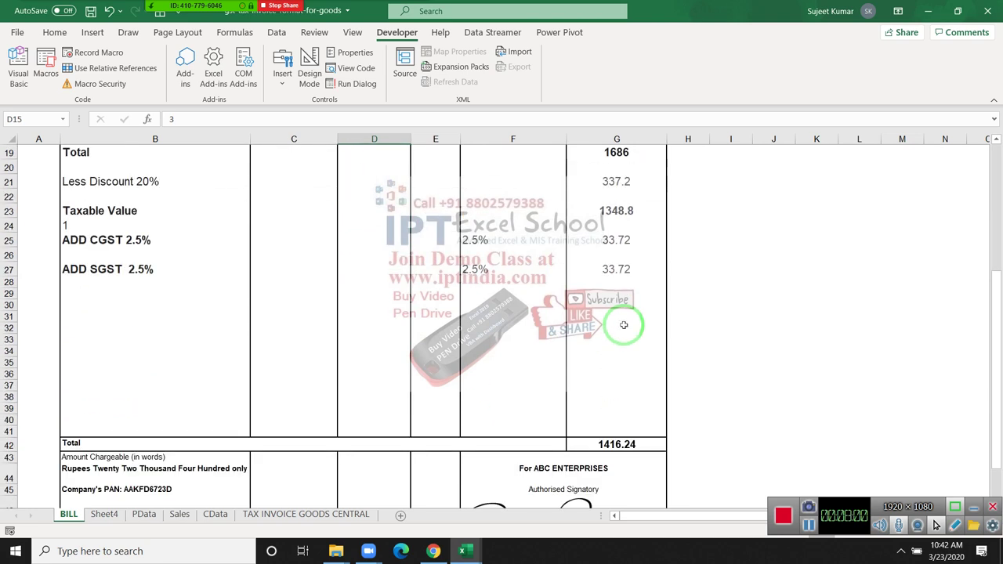
click(608, 242)
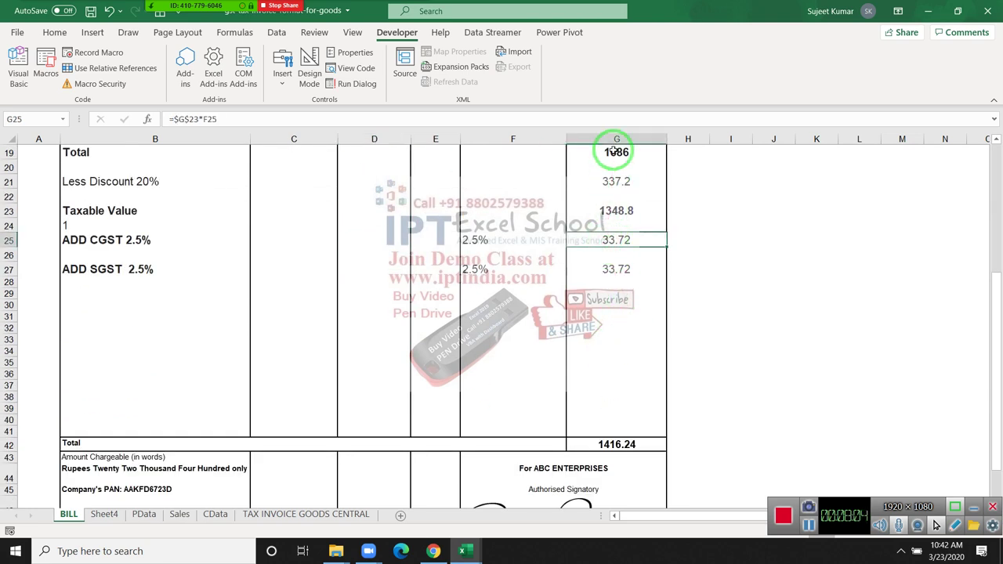
click(616, 269)
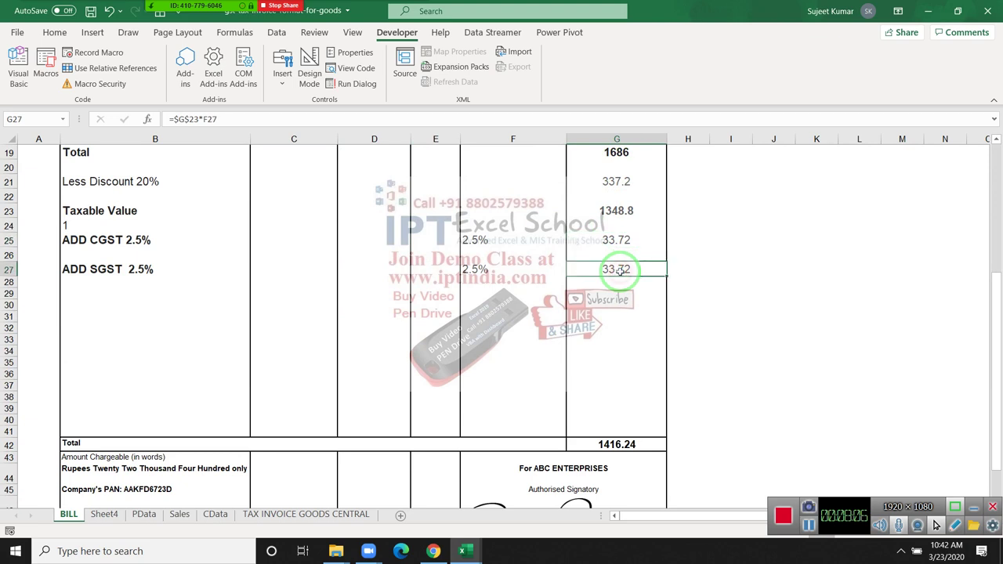
click(463, 549)
click(214, 516)
click(179, 514)
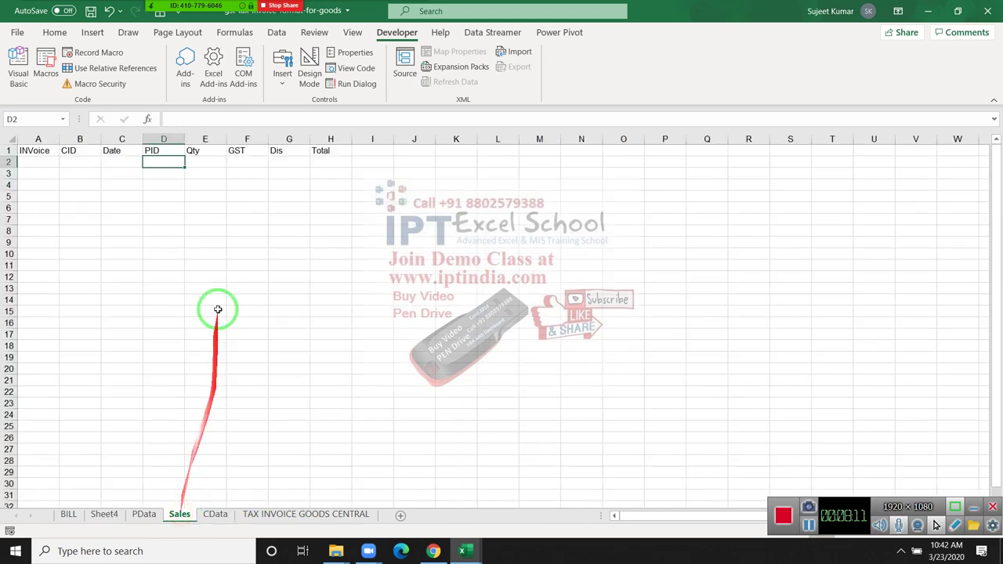
click(246, 162)
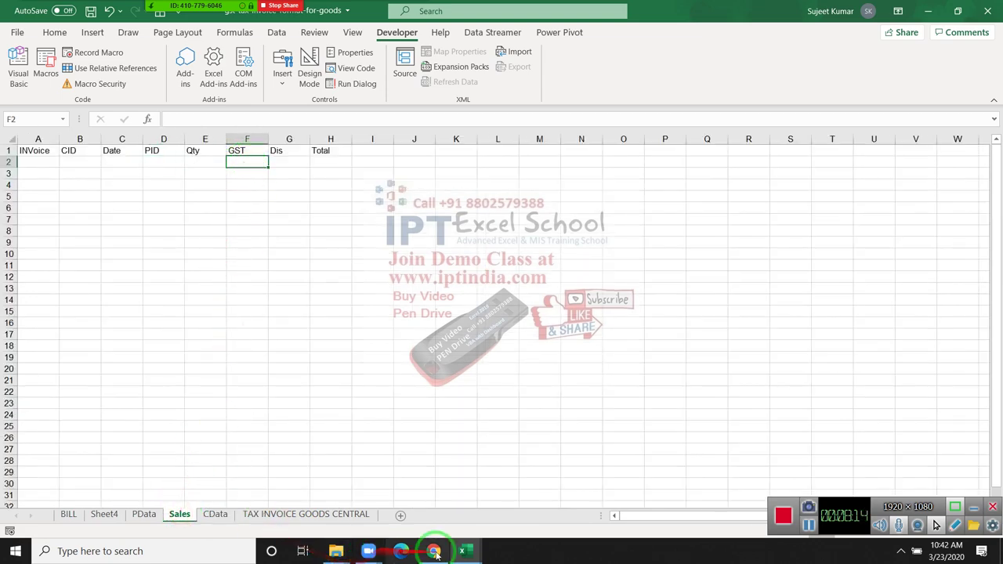
mouse_move(464, 551)
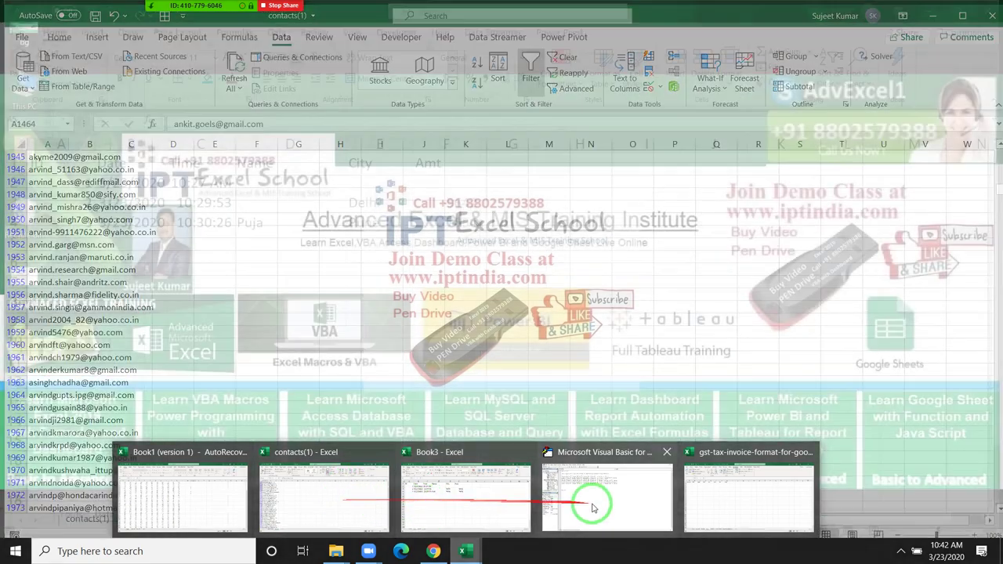
Change the new last line to write Range("G25").Value + Range("G27").Value.
click(588, 502)
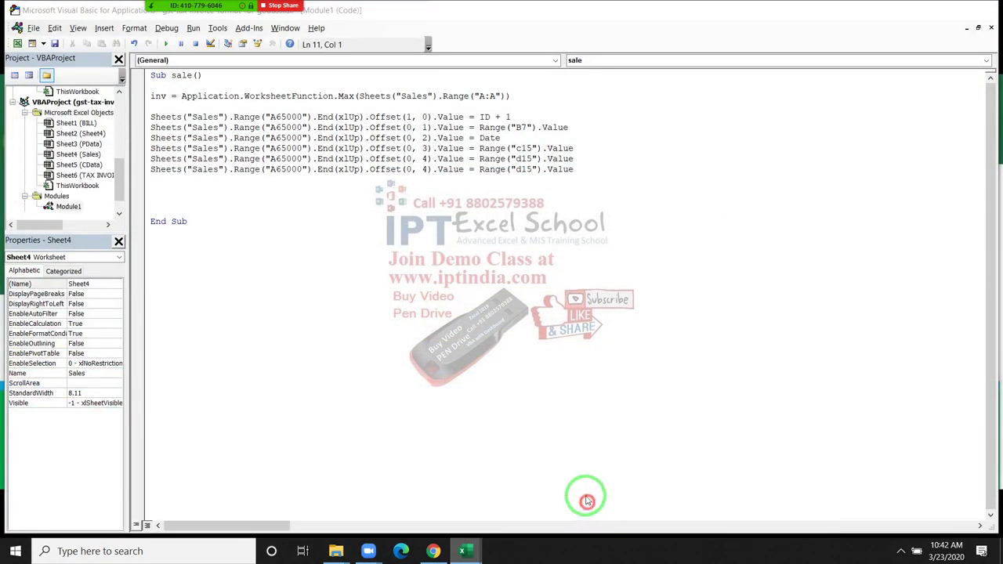
click(521, 170)
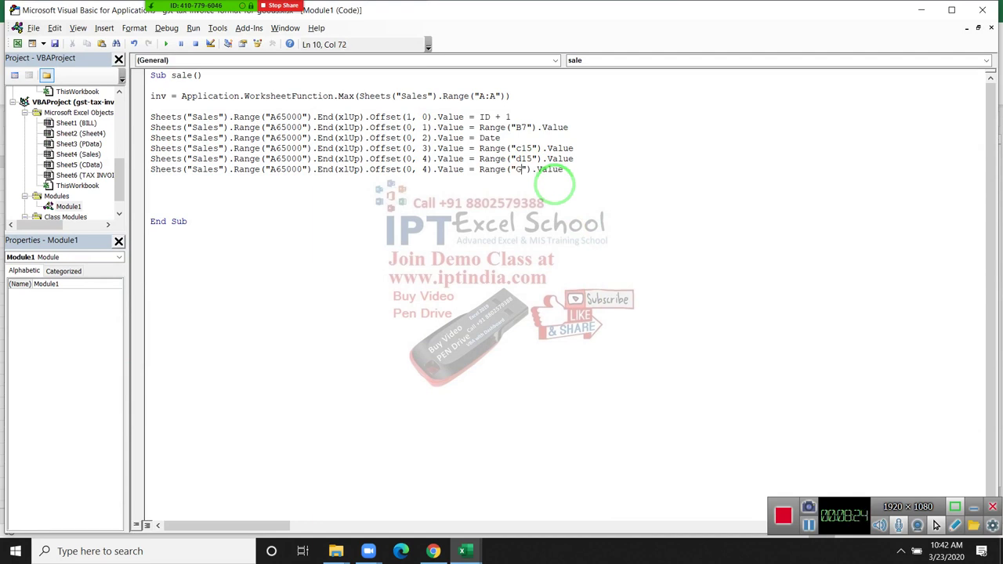
text(25)
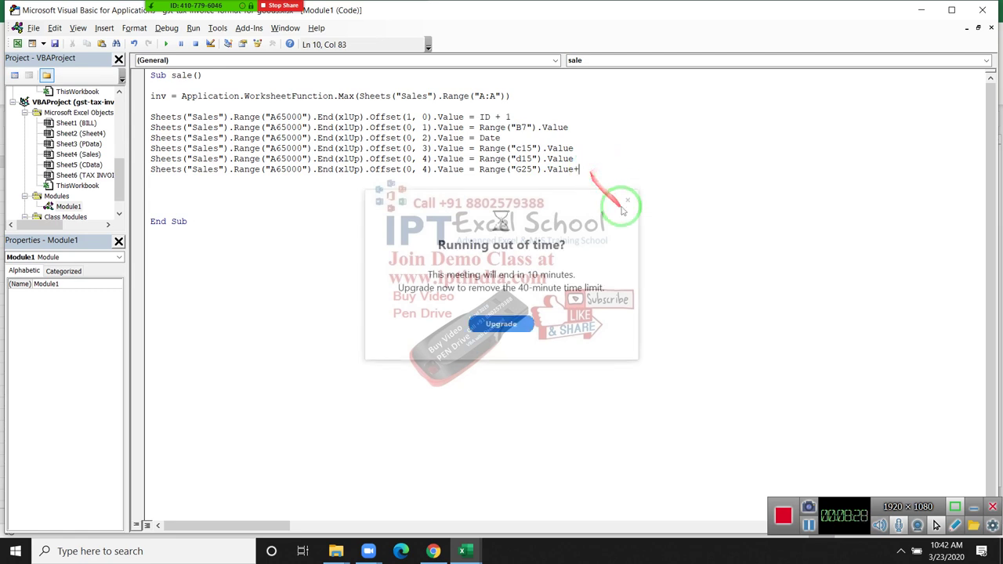
drag(478, 169, 576, 171)
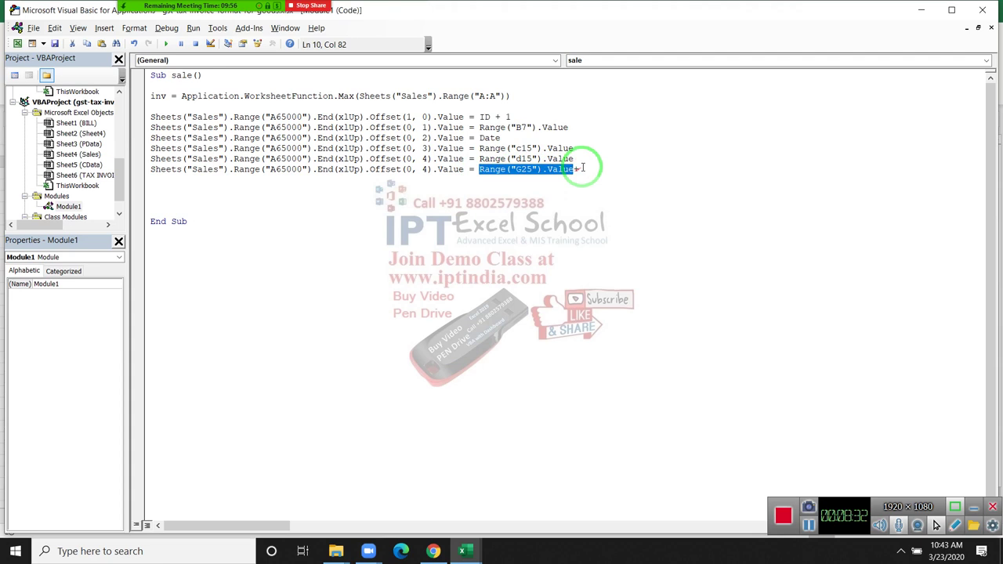
click(585, 166)
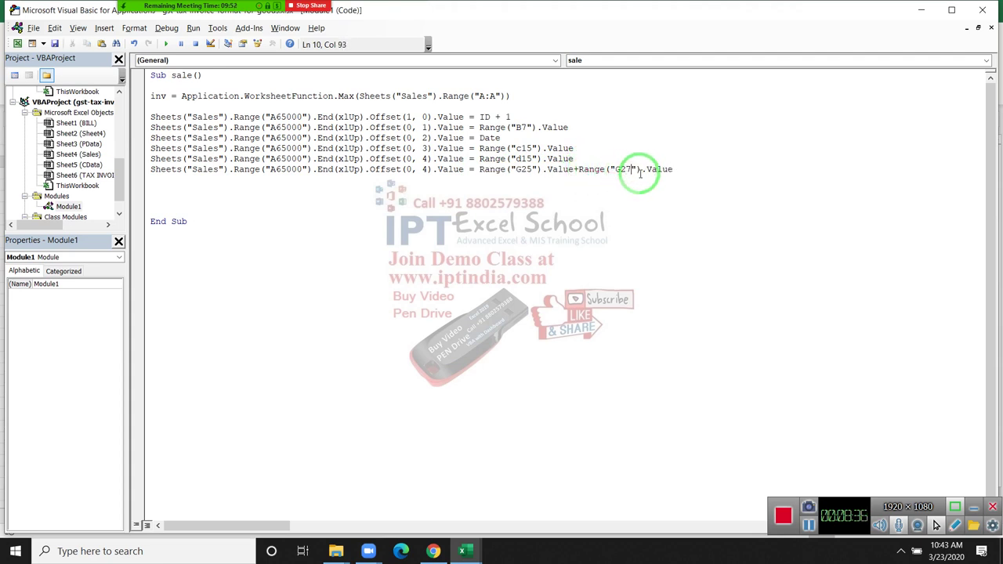
click(206, 181)
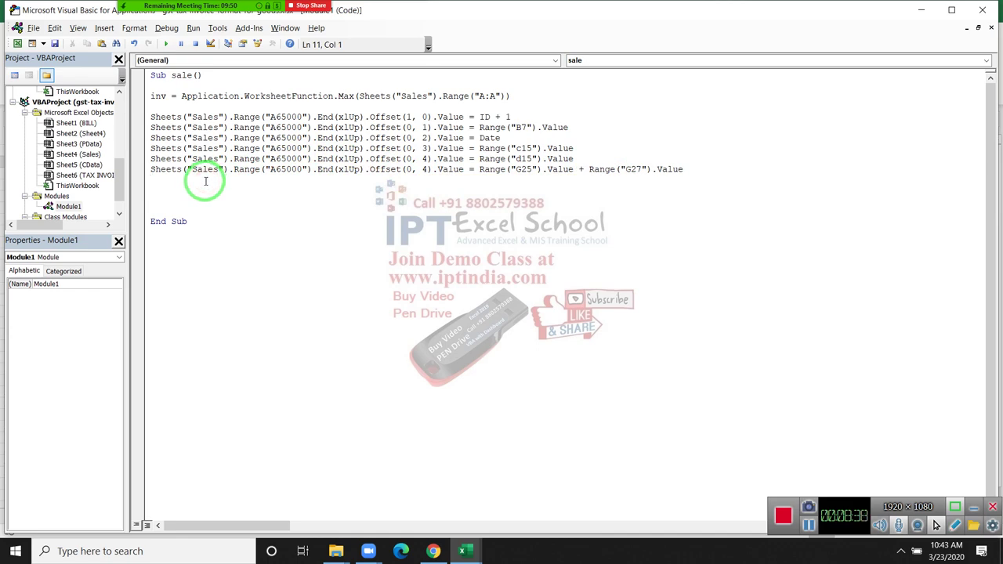
key(alt+Tab)
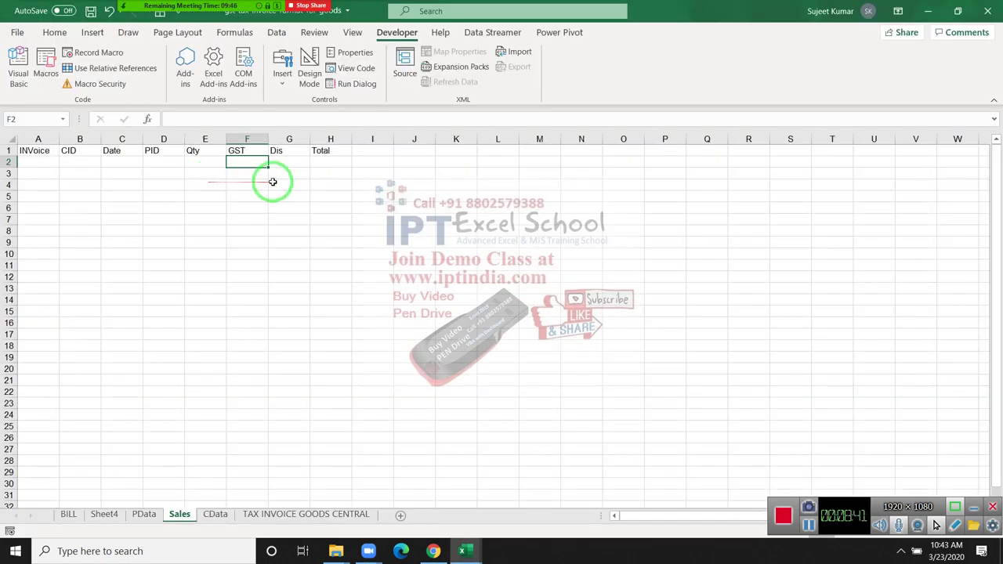
Inspect BILL's G22 and the =G19*20% discount formula in G21.
click(290, 162)
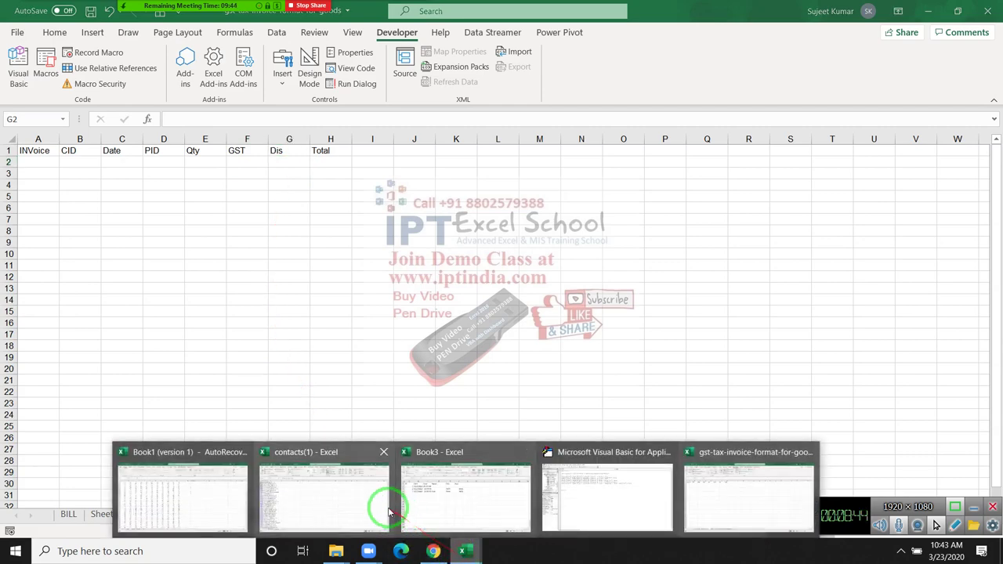
click(70, 514)
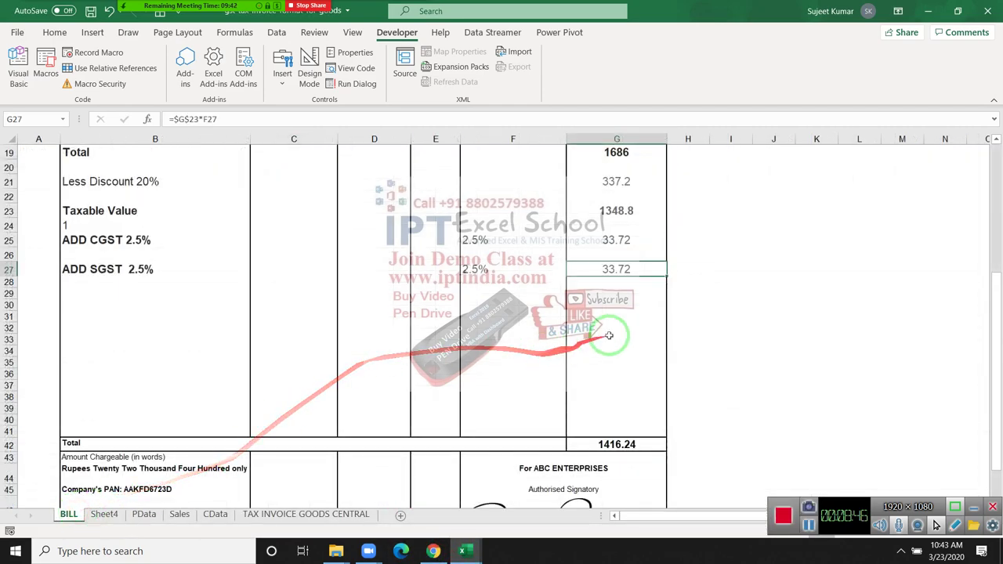
click(607, 249)
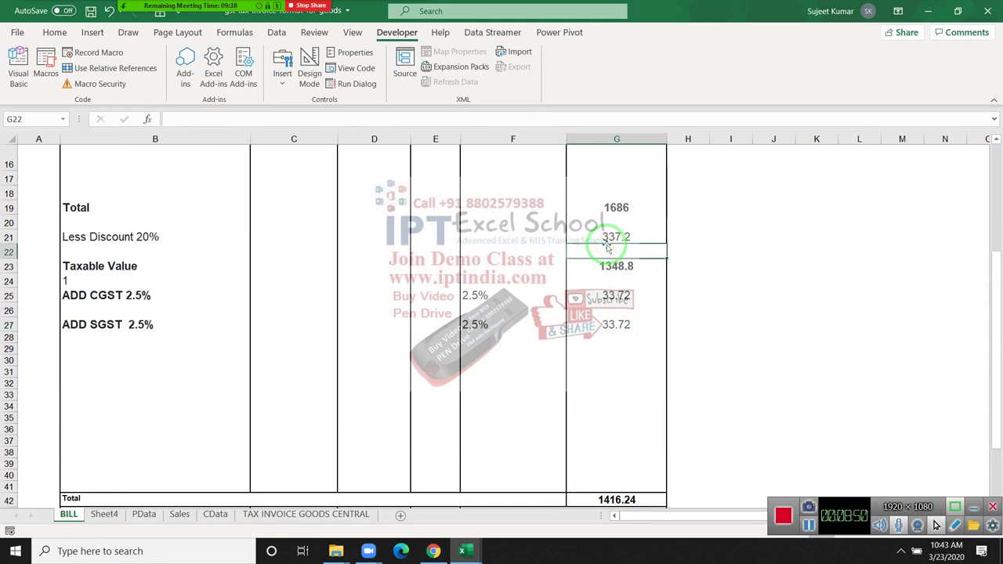
click(616, 237)
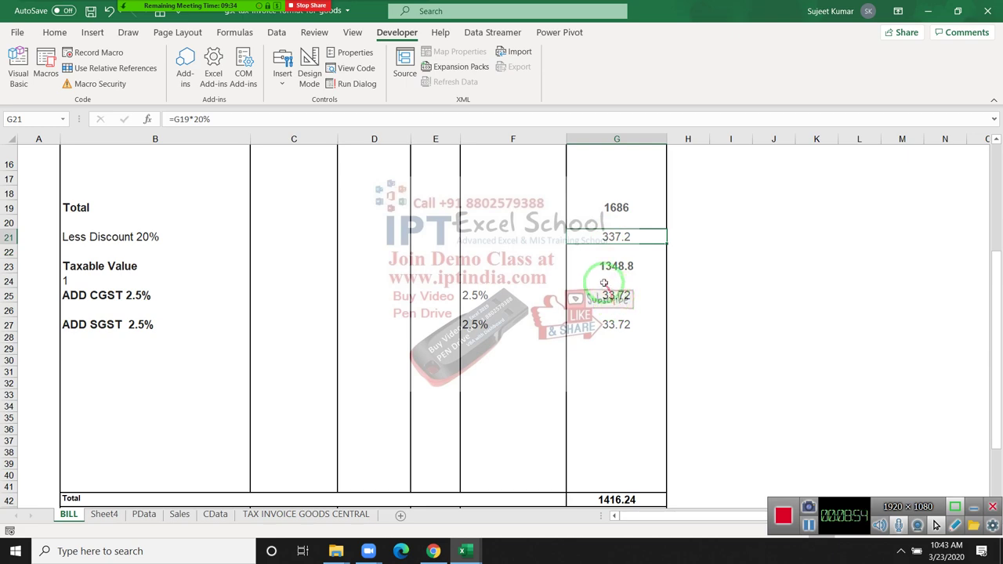
key(alt+Tab)
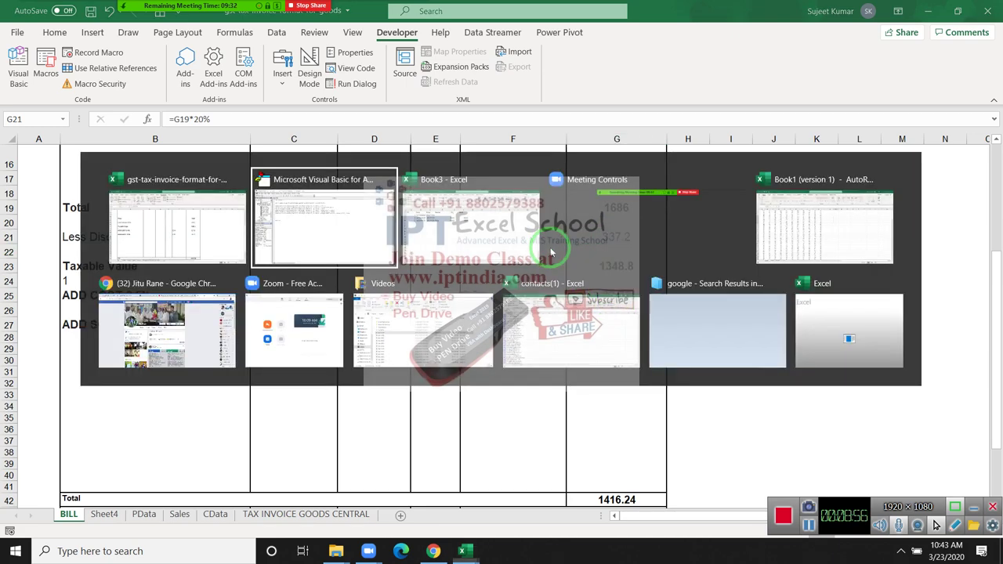
key(alt+Tab)
key(alt+shift+Tab)
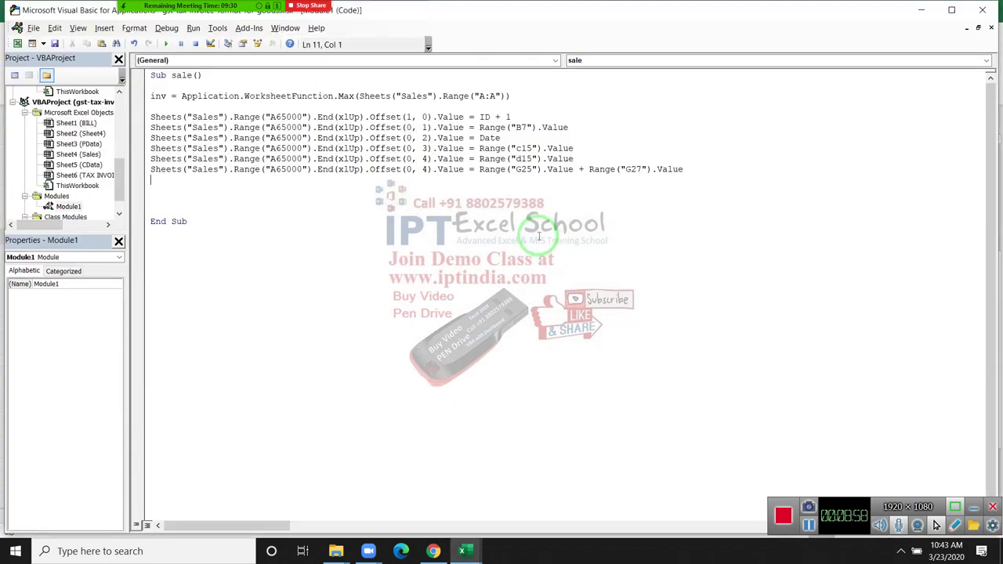
Paste a copy of the Range("d15") line onto line 11, then check the G42 grand total formula.
click(323, 160)
drag(573, 160, 166, 158)
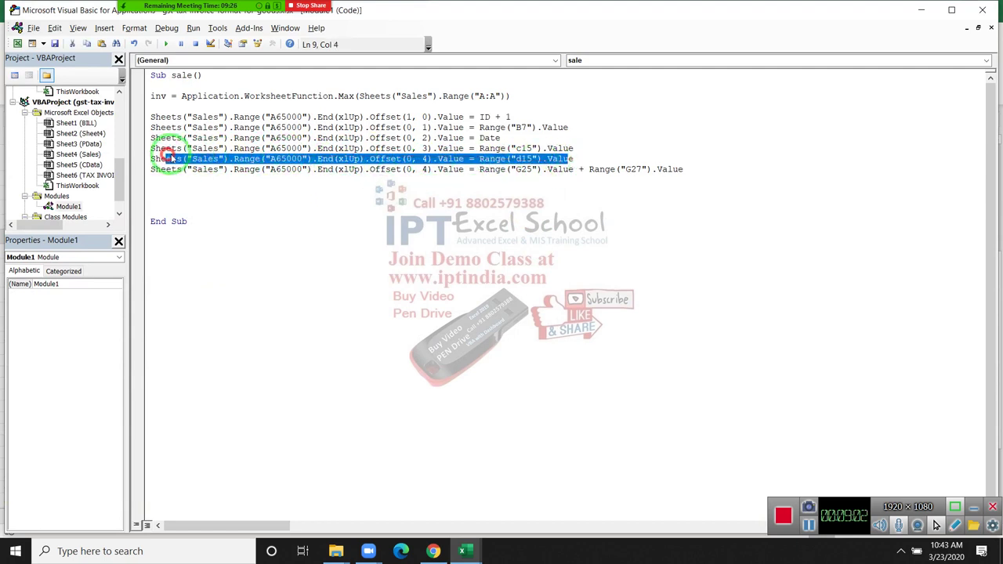
mouse_move(577, 158)
mouse_down()
mouse_move(197, 168)
mouse_move(119, 149)
mouse_move(120, 161)
mouse_up()
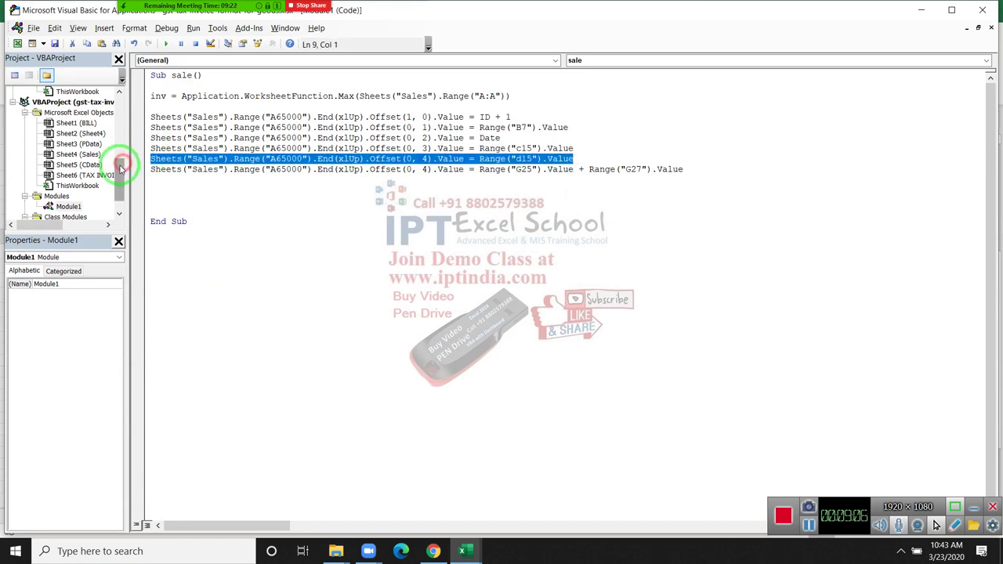
click(160, 178)
text(Sheets("Sales").Range("A65000").End(xlUp).Offset(0, 4).Value = Range("d15").Value)
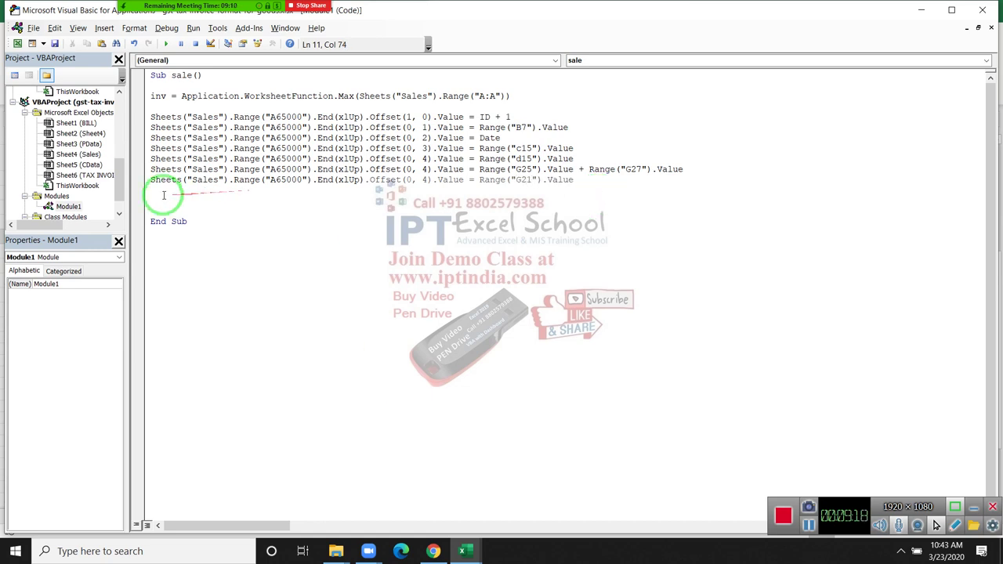
key(alt+Tab)
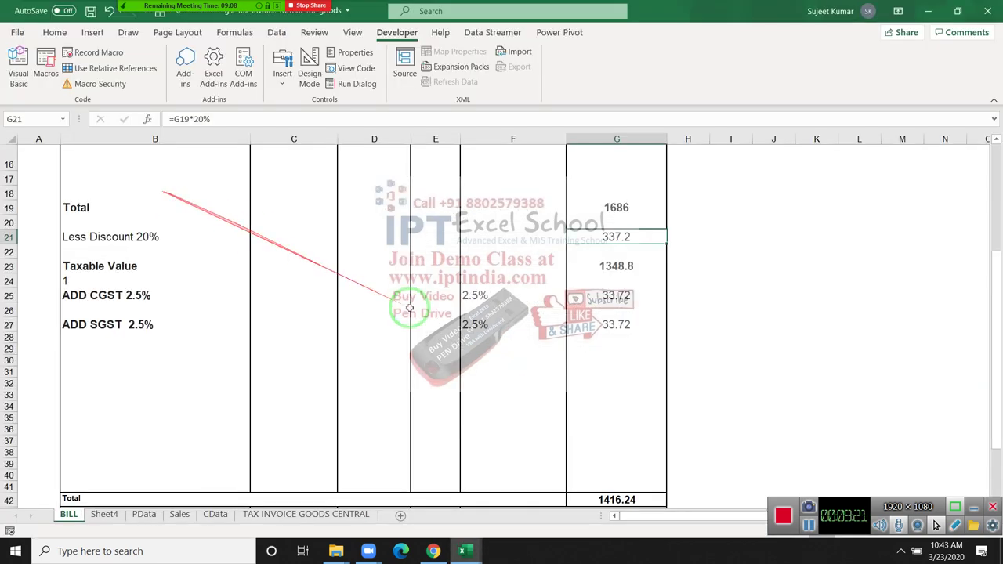
scroll(470, 325, down, 1)
scroll(548, 353, down, 1)
click(601, 357)
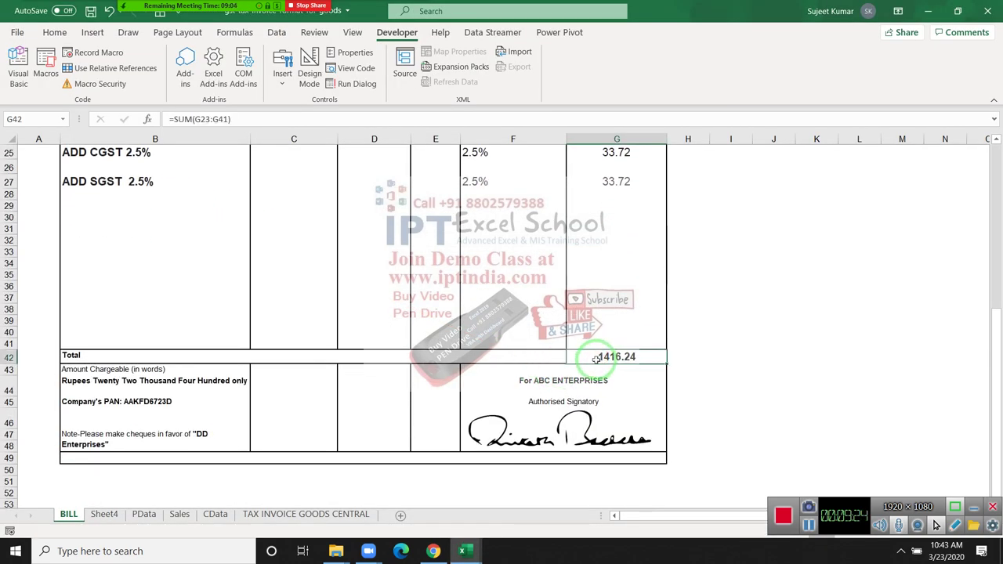
Duplicate the G21 line as line 12 and change the GST line's Offset column from 4 to 5.
key(alt+Tab)
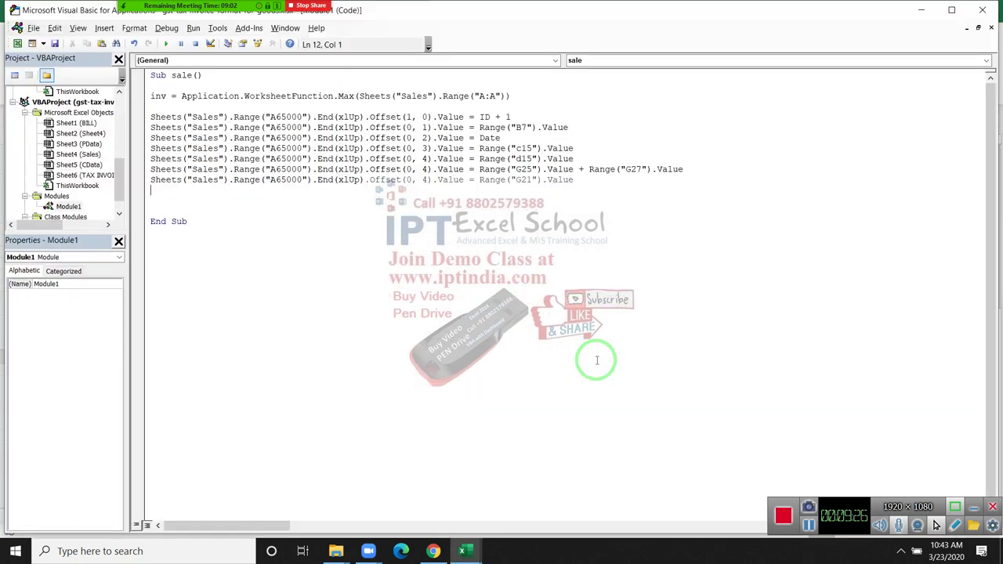
drag(573, 180, 141, 184)
key(ctrl+c)
click(168, 190)
key(ctrl+v)
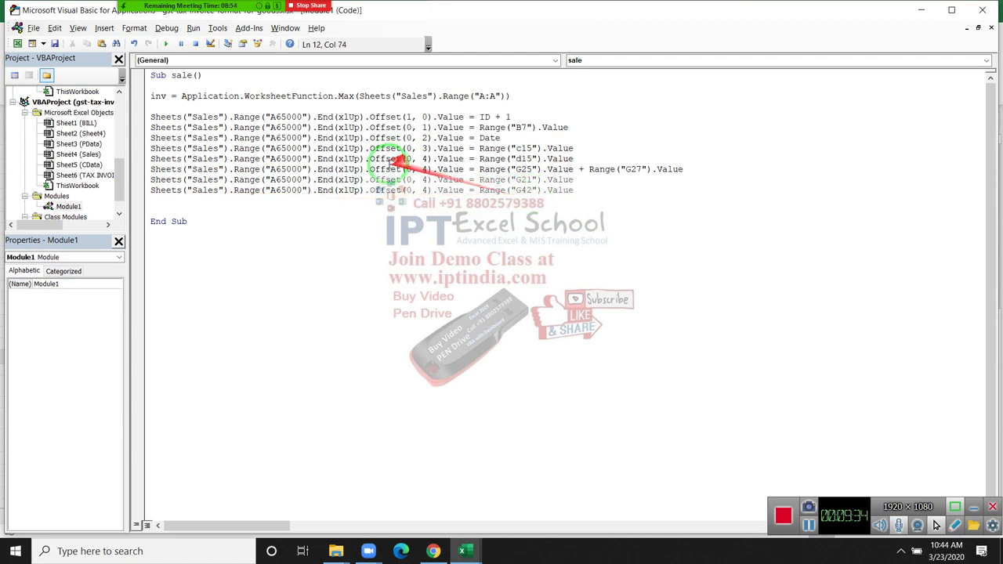
key(Delete)
text(5)
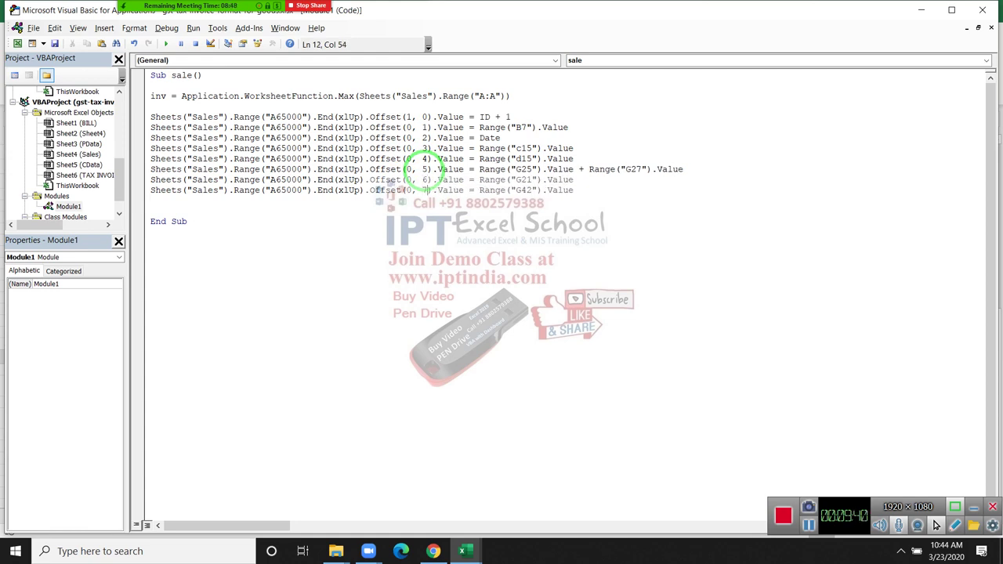
key(alt+Tab)
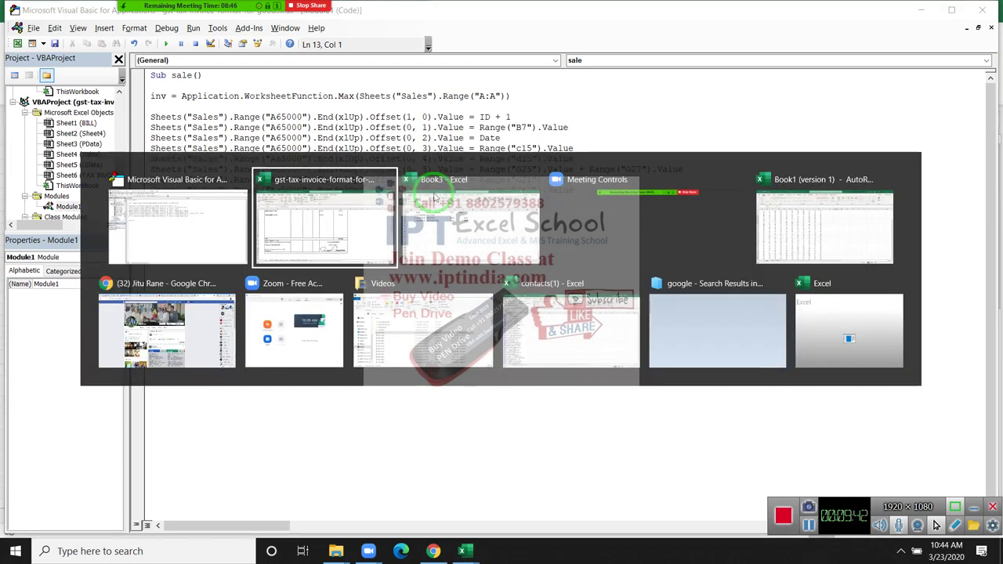
Review the Sales sheet headings INVoice, CID, Date, PID, Qty, GST, Dis and Total in A1:H1.
key(alt+Tab)
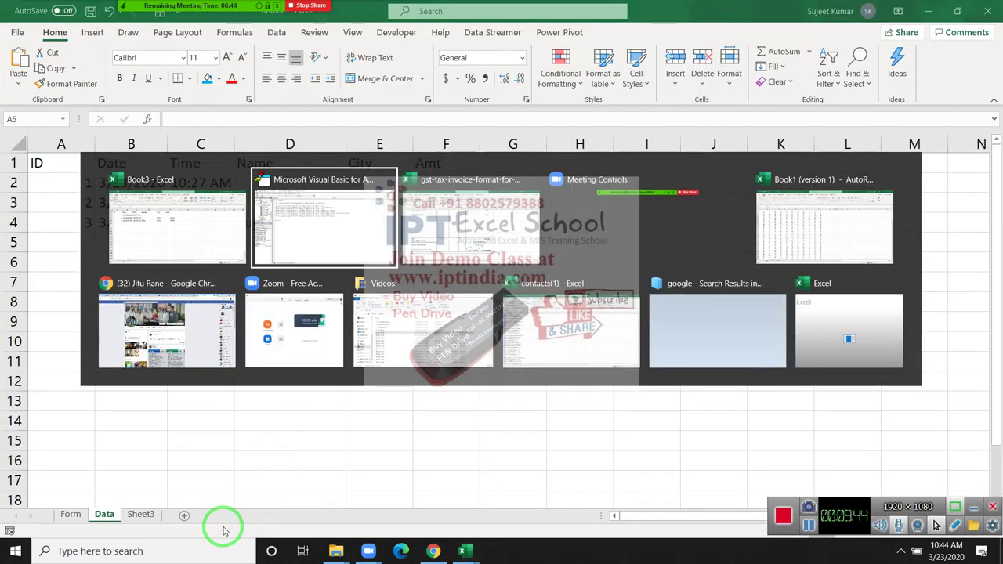
key(alt+shift+Tab)
key(alt+Tab)
key(alt+Tab)
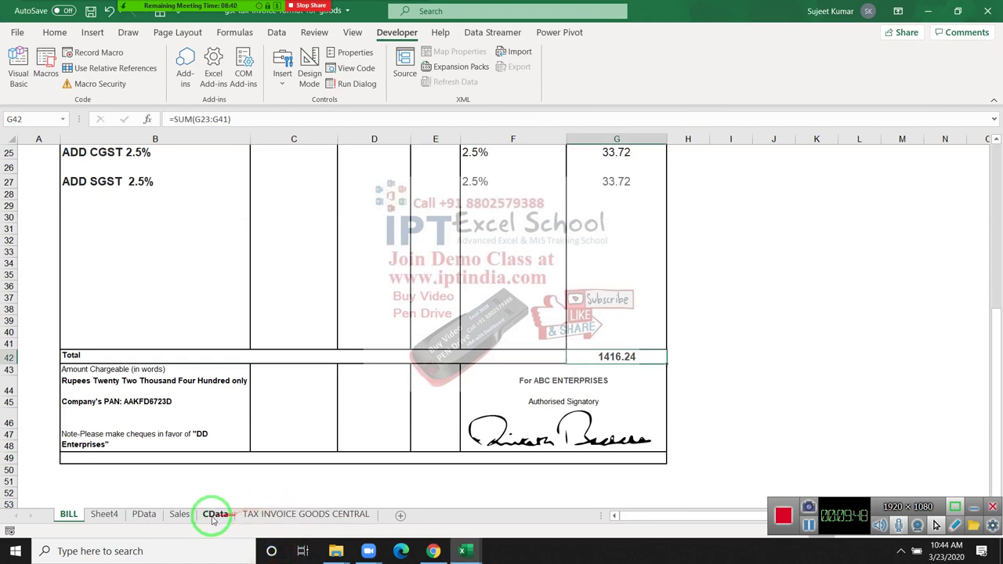
click(177, 516)
drag(35, 152, 329, 148)
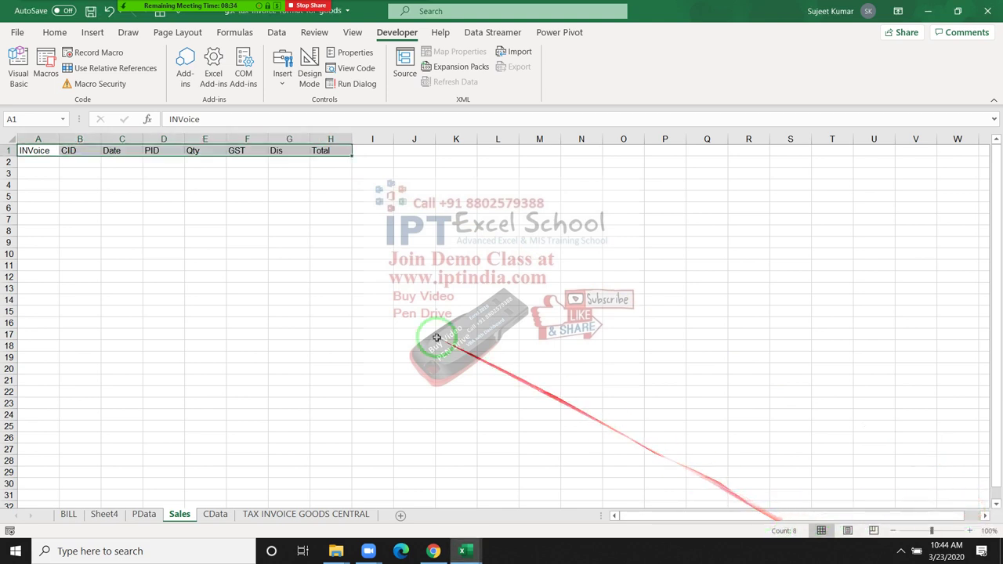
click(38, 173)
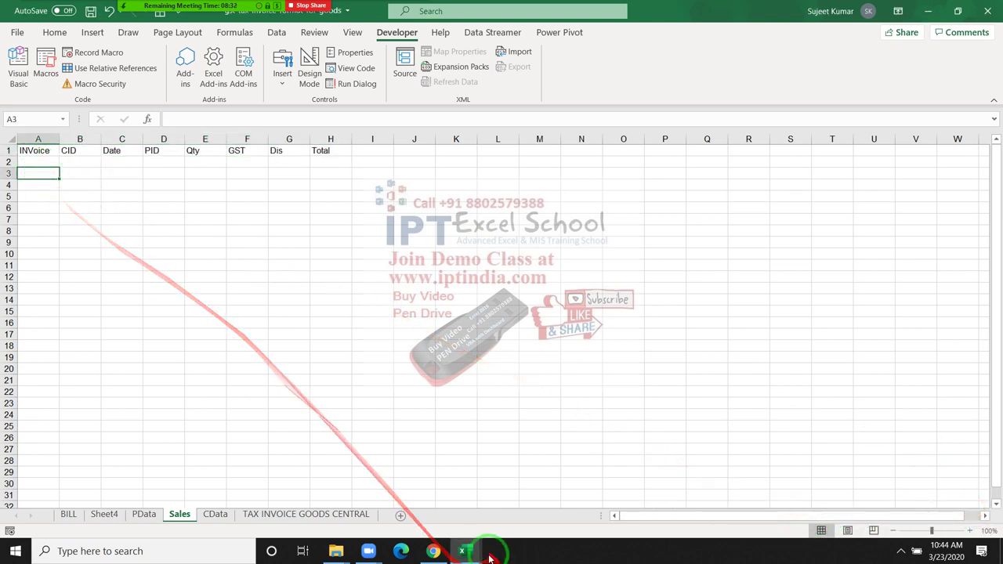
End the sale macro with a MsgBox "Sales Completed" line, starting a new line below it.
click(68, 514)
scroll(535, 321, up, 7)
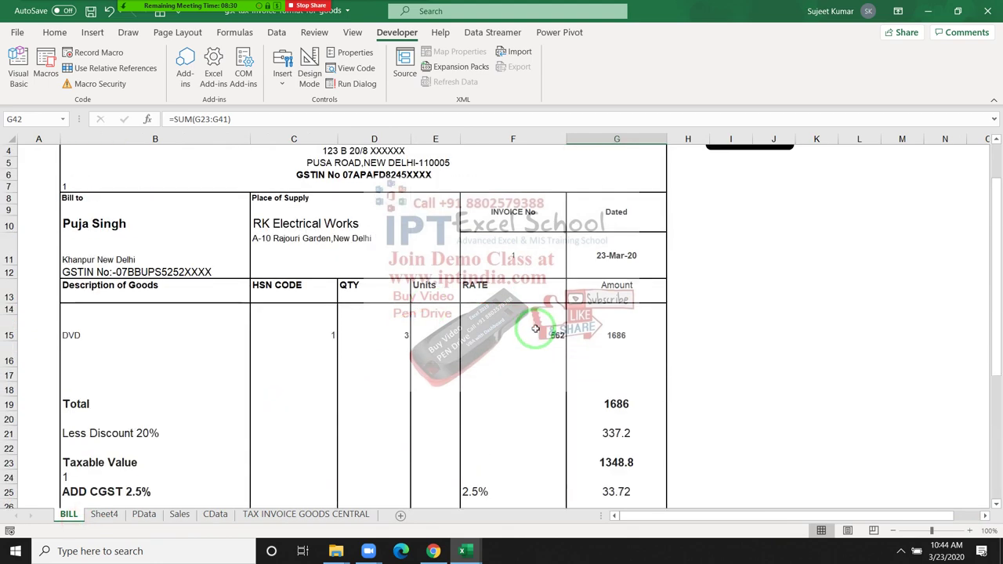
scroll(535, 330, up, 1)
key(alt+Tab)
key(Tab)
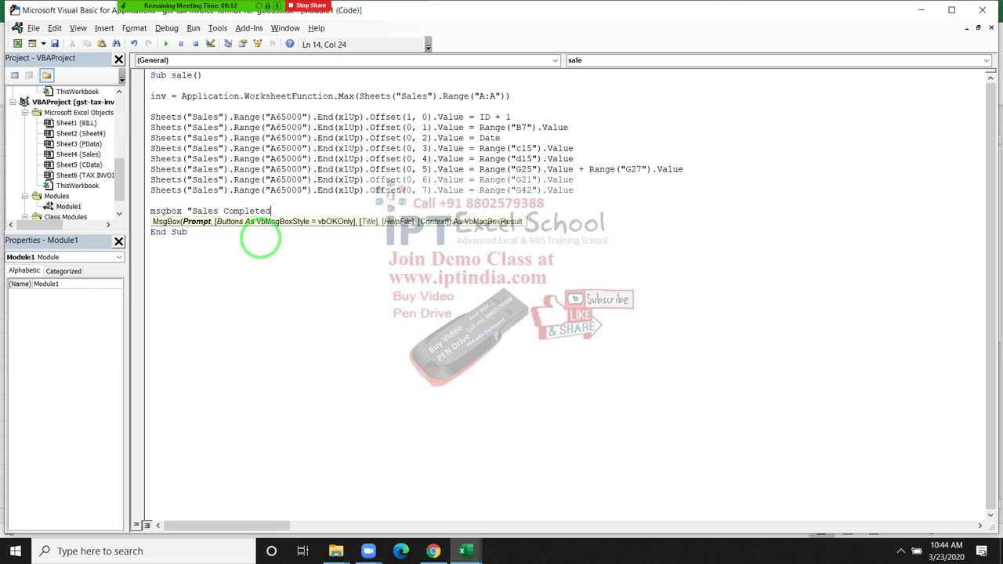
key(Return)
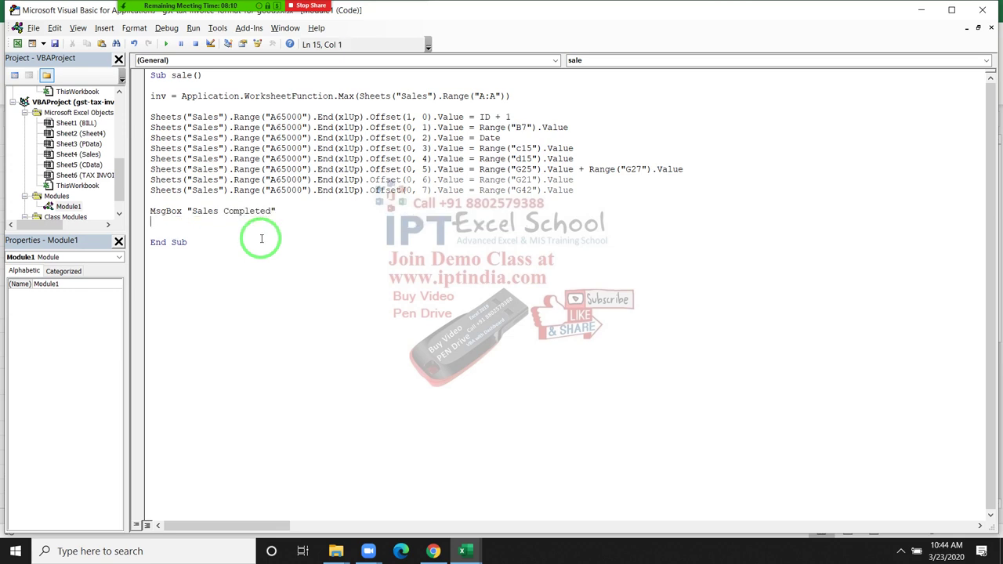
key(alt+Tab)
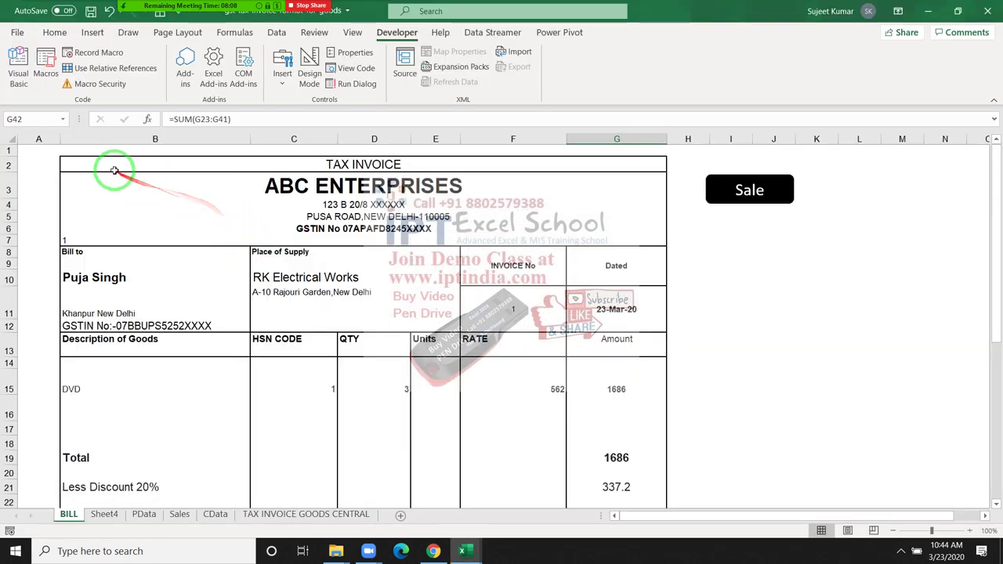
Set the invoice range B2:G49 as the print area.
click(112, 162)
scroll(160, 193, down, 1)
scroll(161, 193, down, 7)
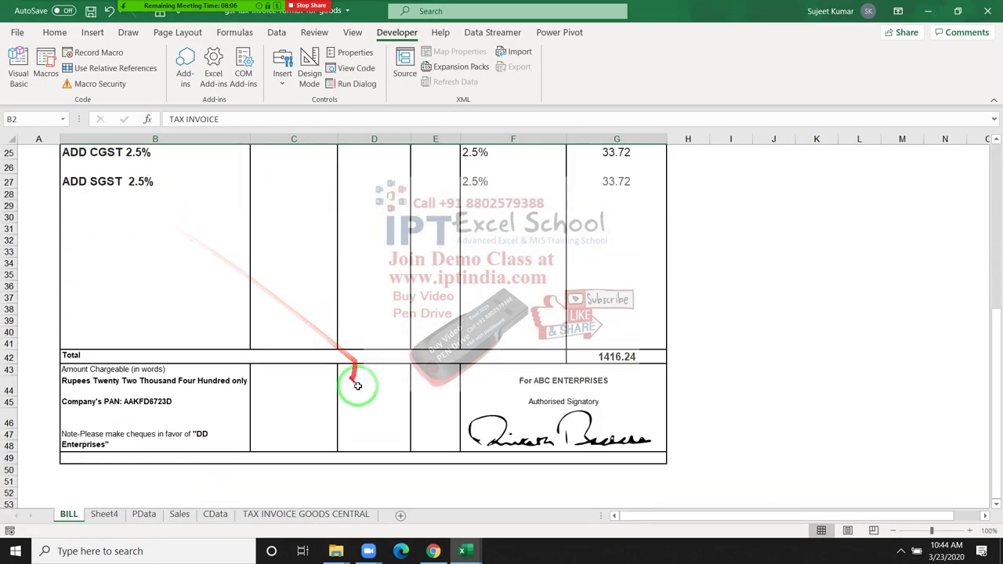
shift+click(627, 462)
scroll(623, 458, up, 6)
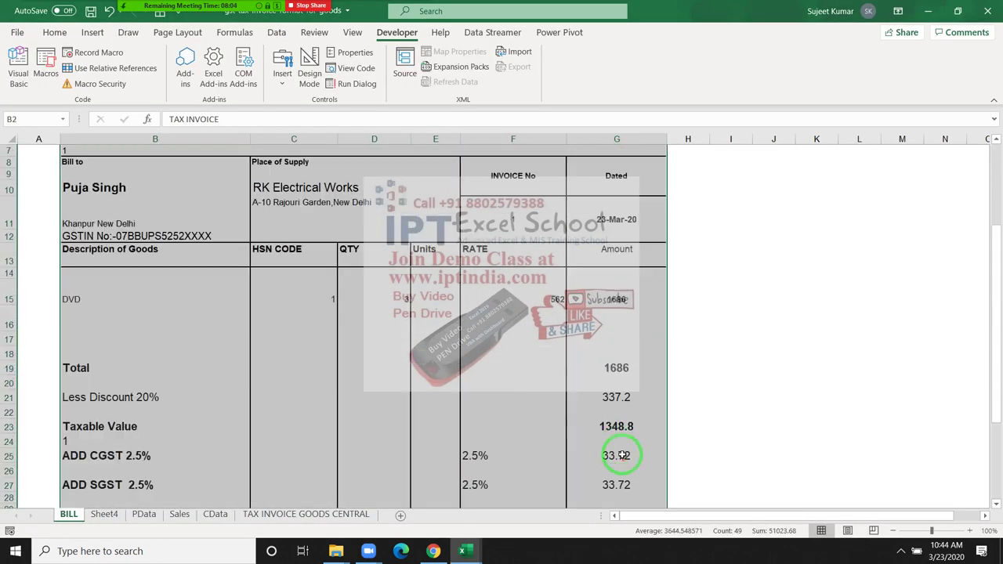
scroll(623, 458, up, 2)
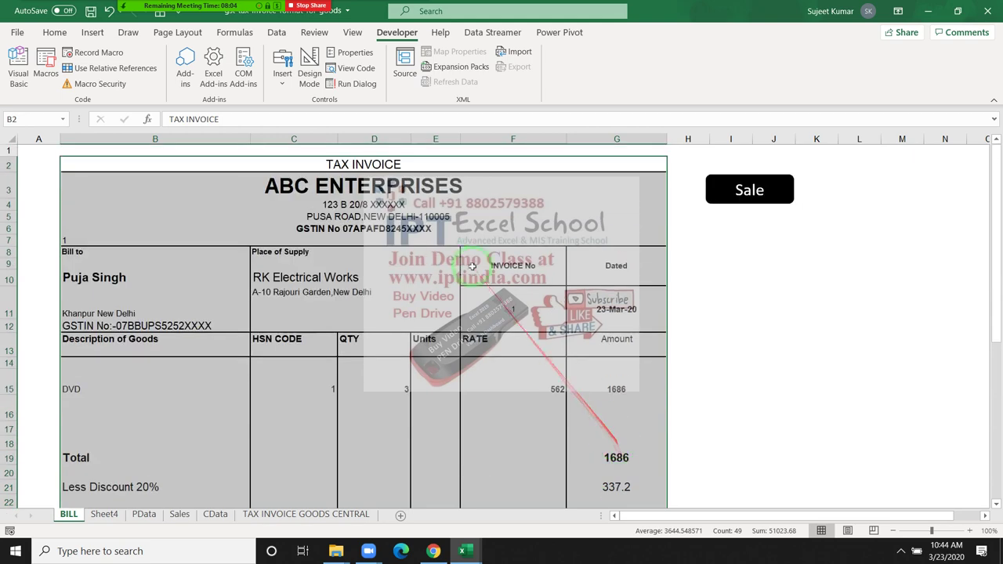
click(177, 32)
click(233, 80)
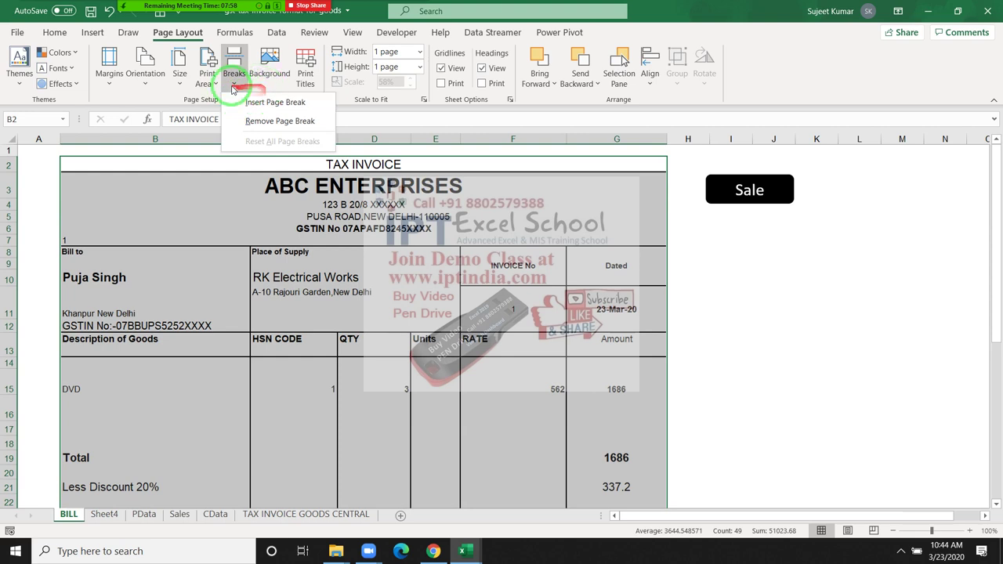
click(213, 81)
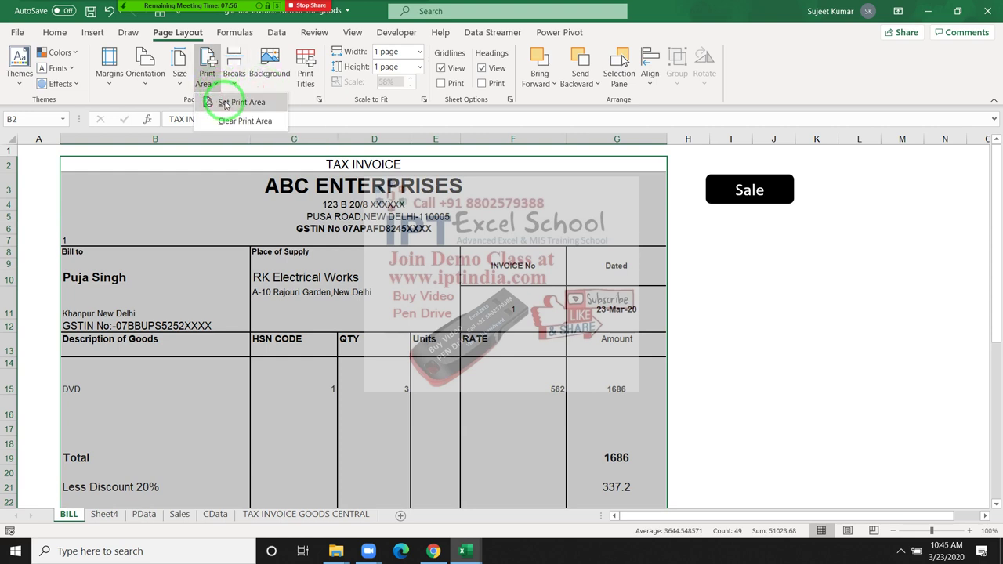
click(225, 103)
click(750, 249)
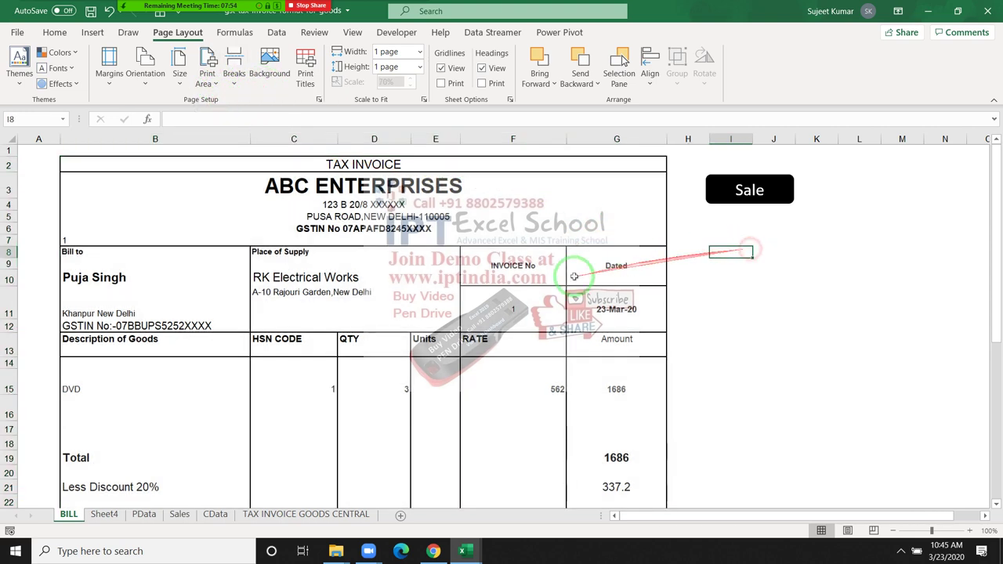
Preview the printed invoice, then leave the preview for the BILL worksheet.
key(ctrl+p)
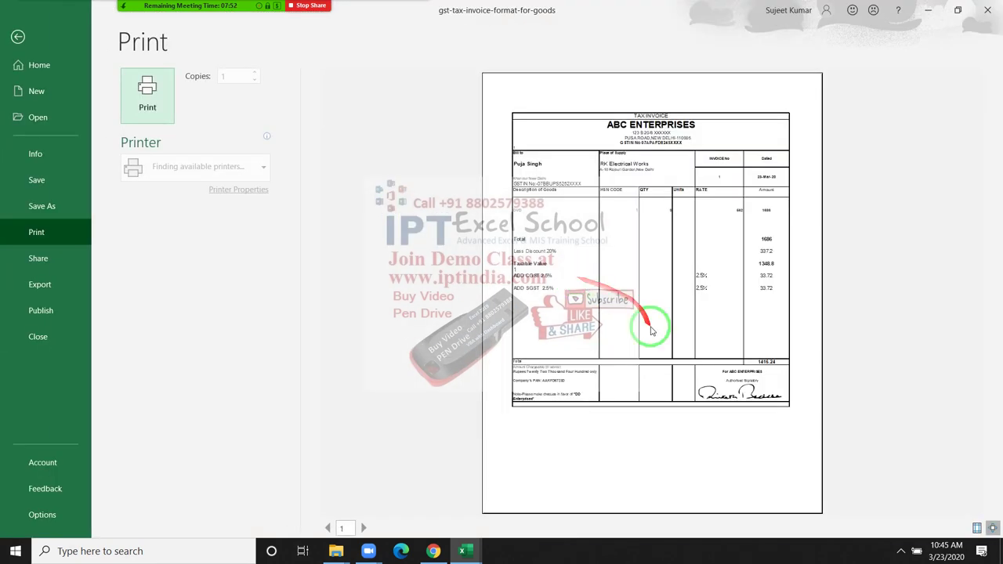
click(649, 330)
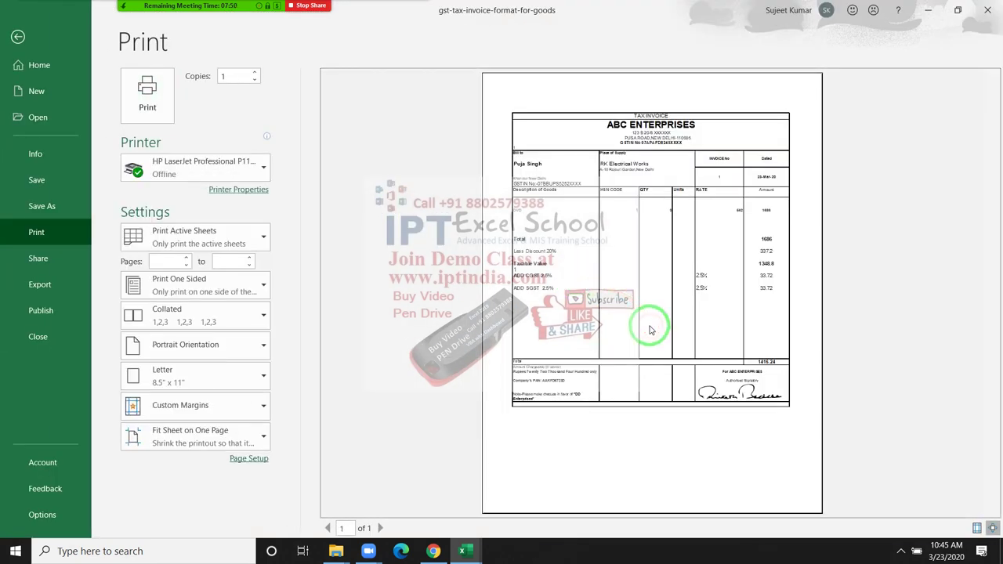
key(Escape)
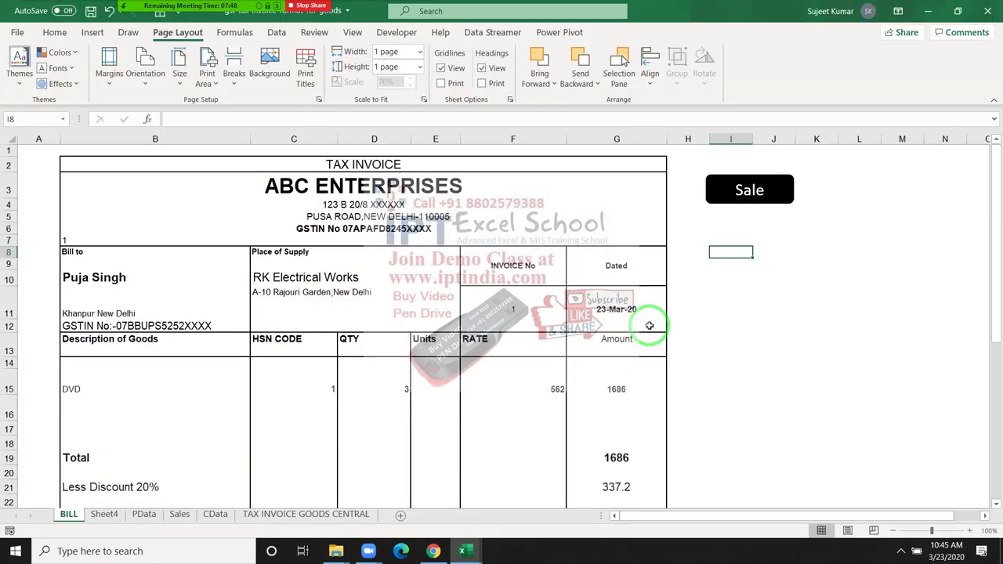
key(alt+Tab)
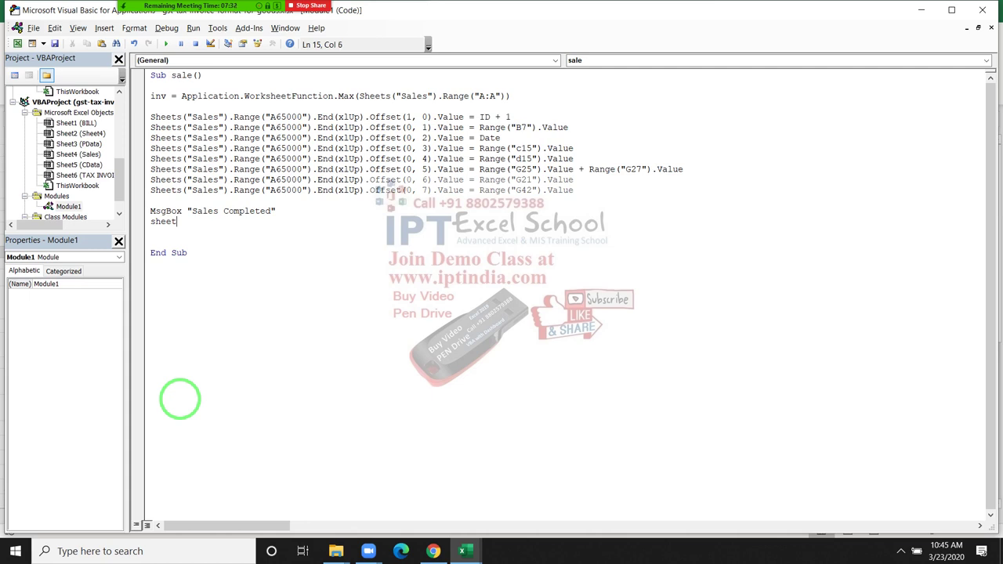
Complete the new line as ActiveSheet.PrintOut below the Sales Completed MsgBox.
text(1.pr)
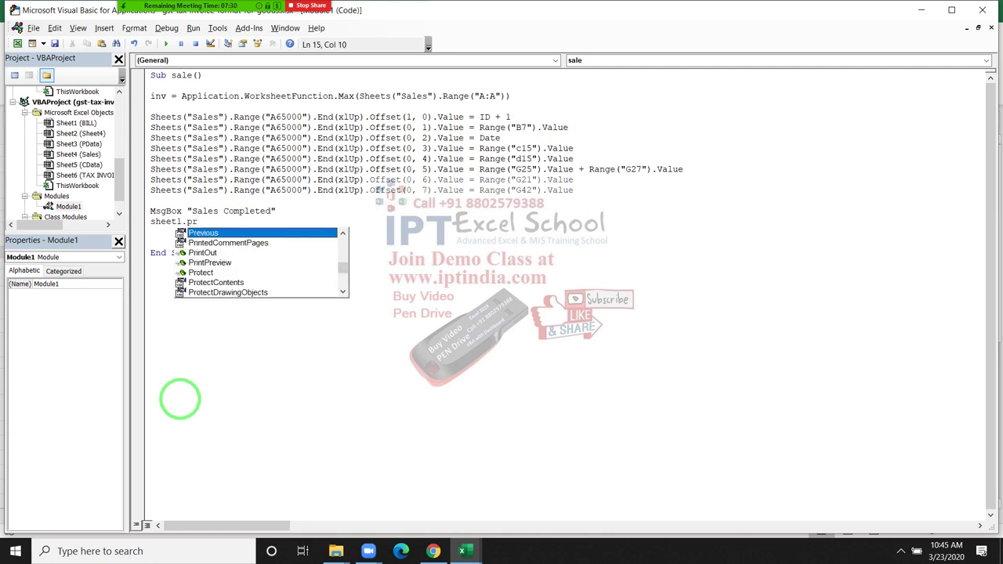
key(Down)
key(Down)
key(Tab)
click(179, 252)
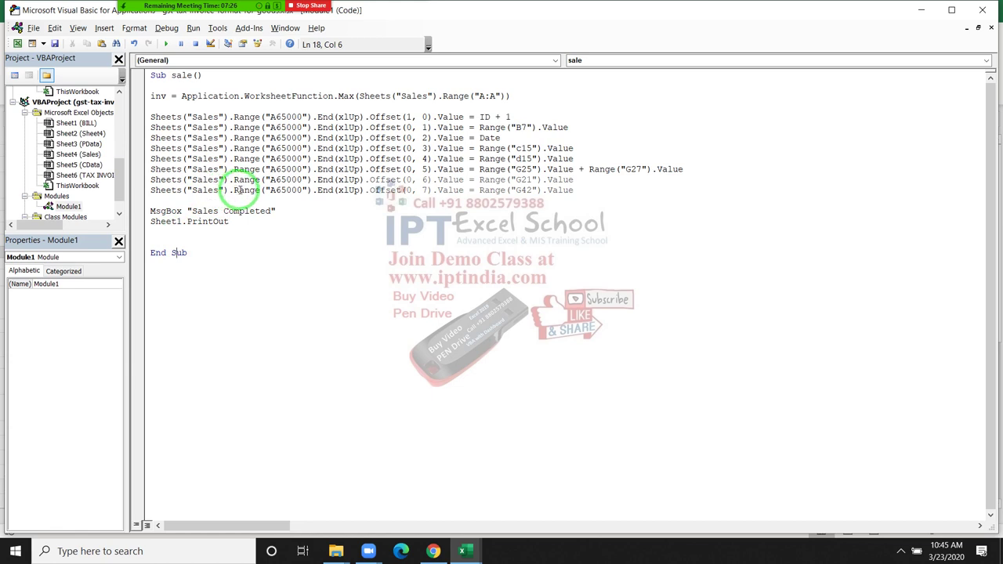
click(182, 222)
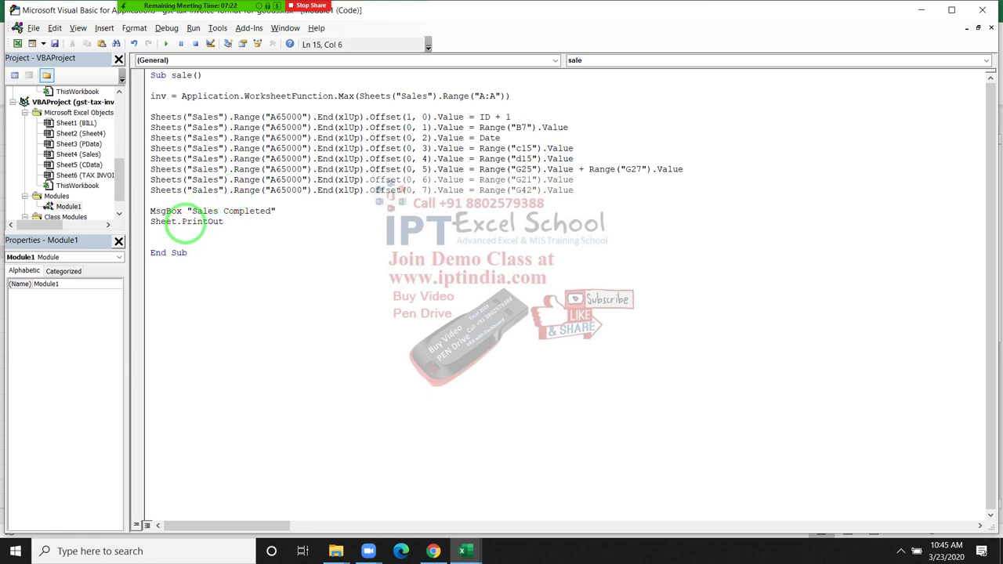
text(s("Bi)
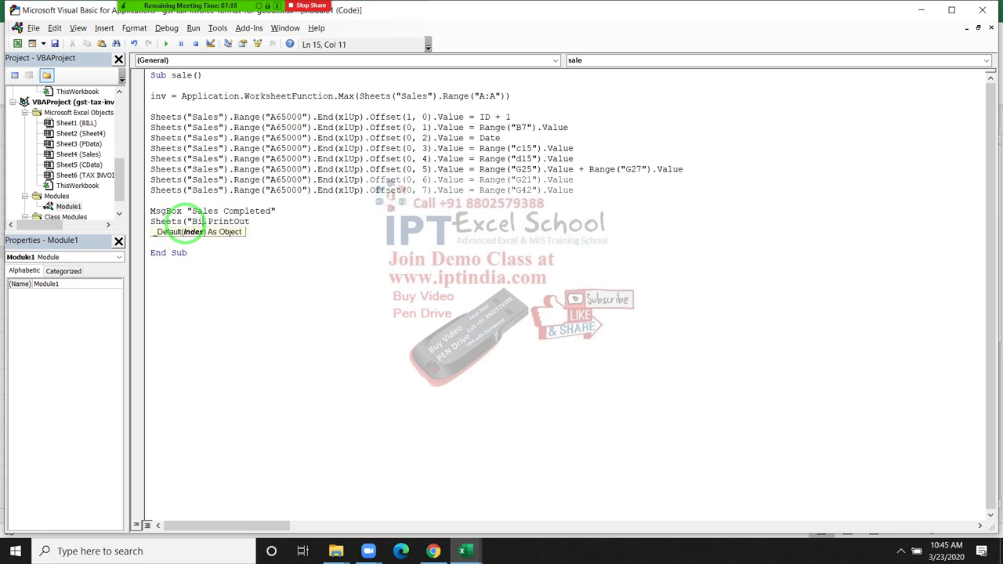
key(BackSpace)
key(BackSpace)
key(BackSpace)
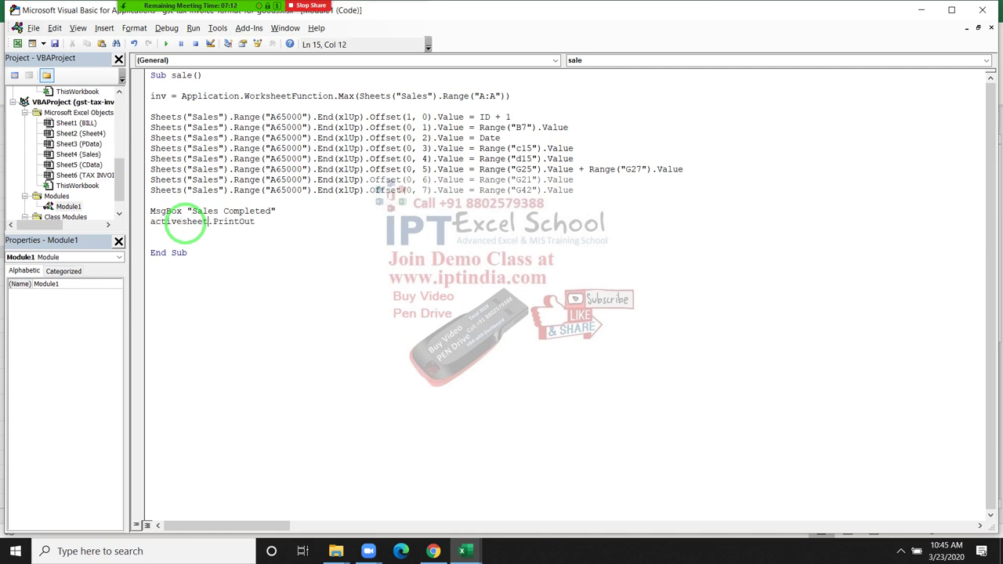
click(259, 234)
Assign the sale macro to the Sale shape.
key(alt+Tab)
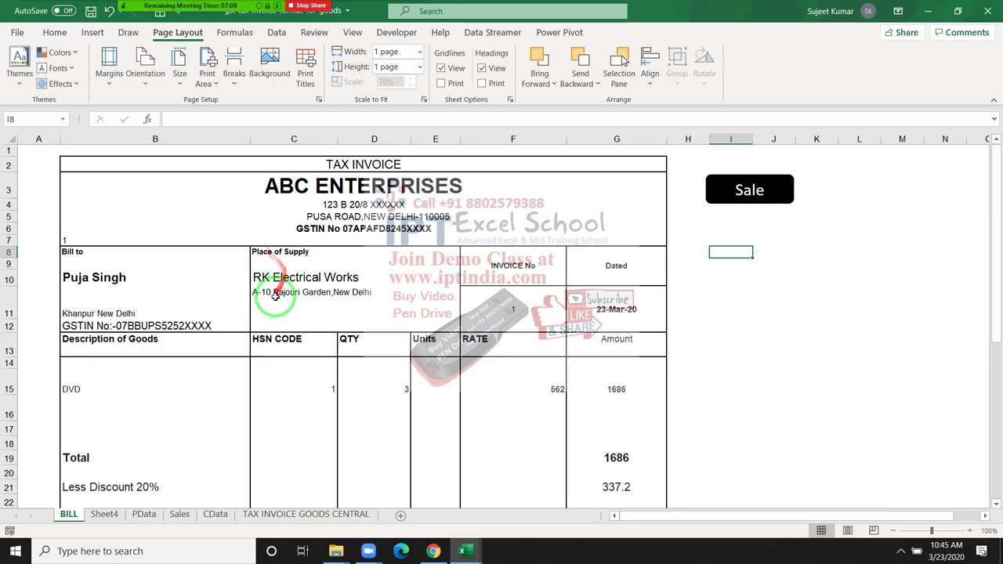
scroll(284, 455, down, 4)
scroll(282, 456, up, 1)
scroll(282, 456, down, 4)
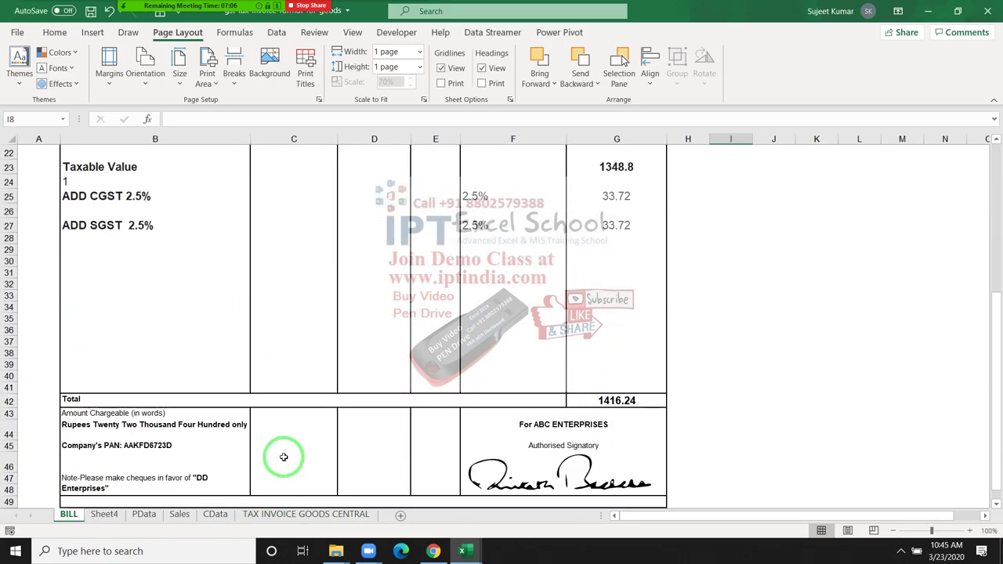
scroll(282, 456, up, 8)
right_click(732, 204)
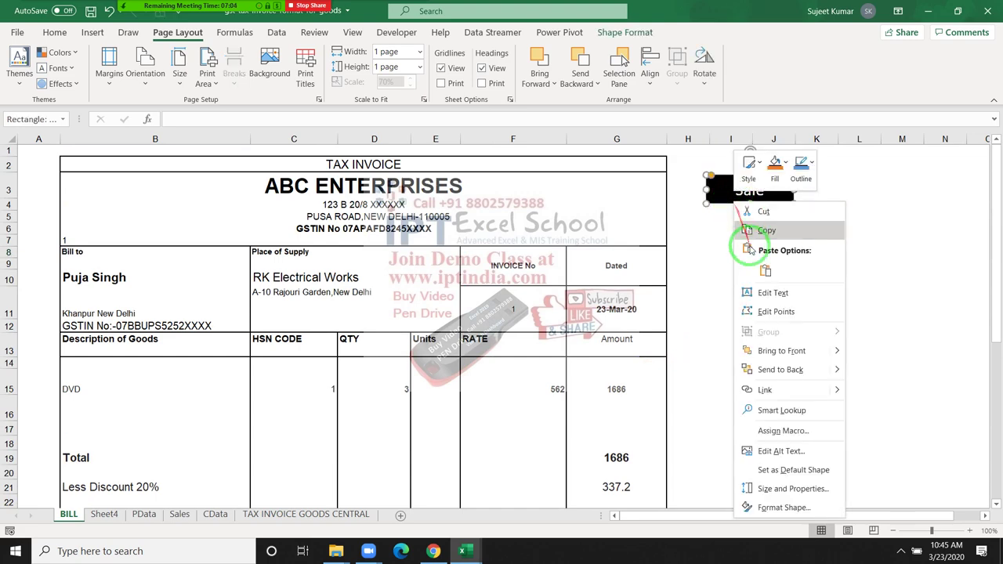
click(784, 431)
click(662, 361)
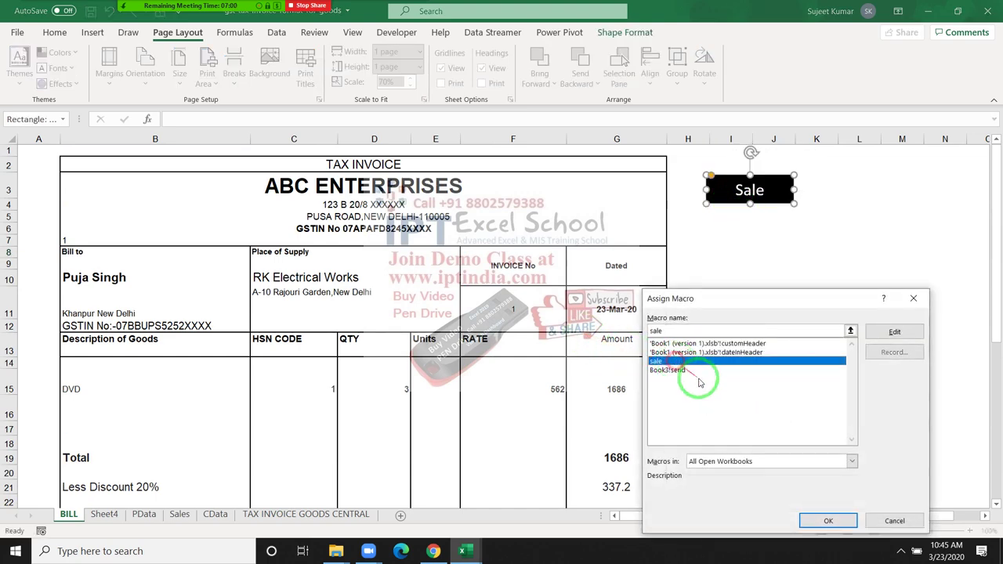
click(828, 521)
Run Sale to log invoice 1 and view the new record on the Sales sheet.
click(768, 278)
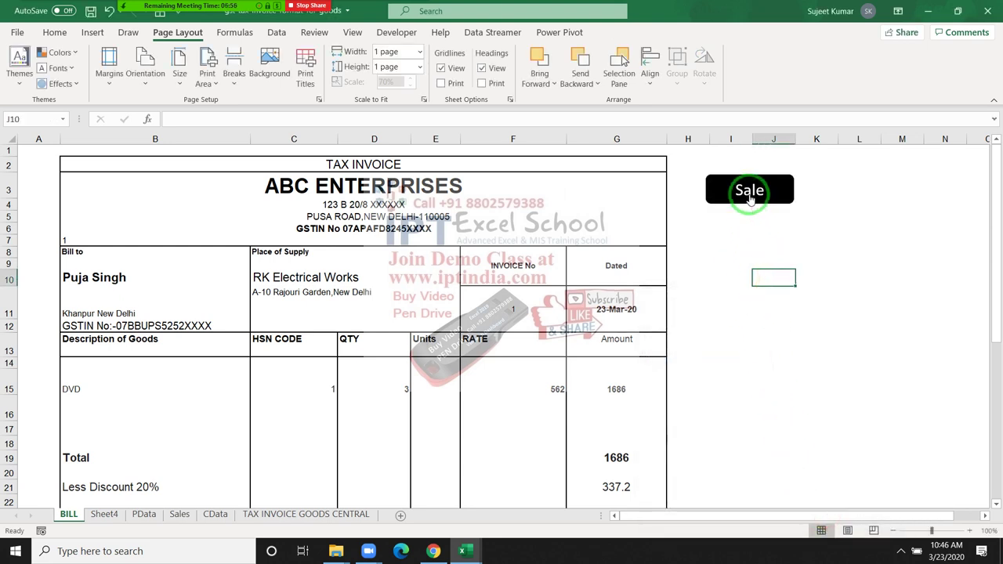
click(522, 319)
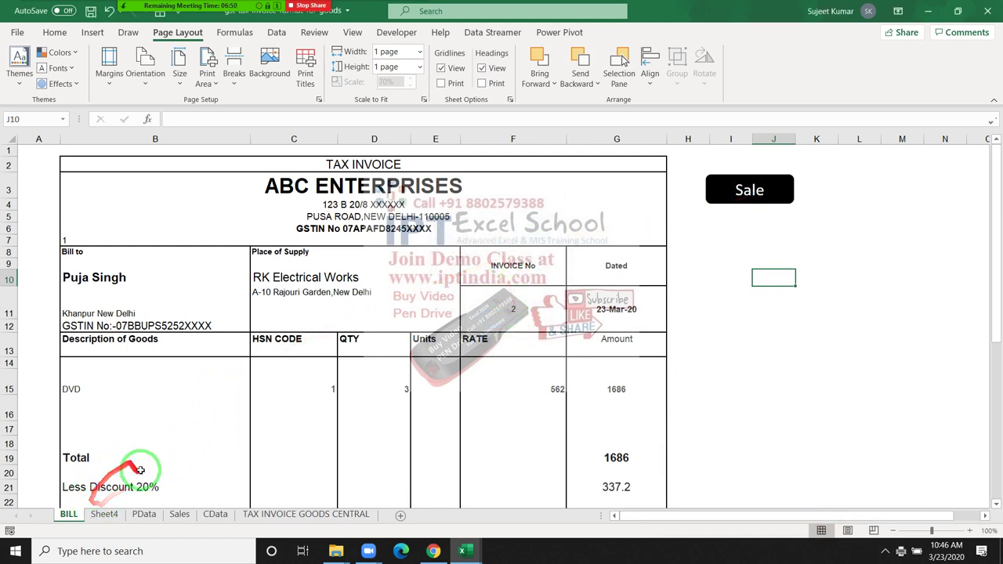
click(181, 514)
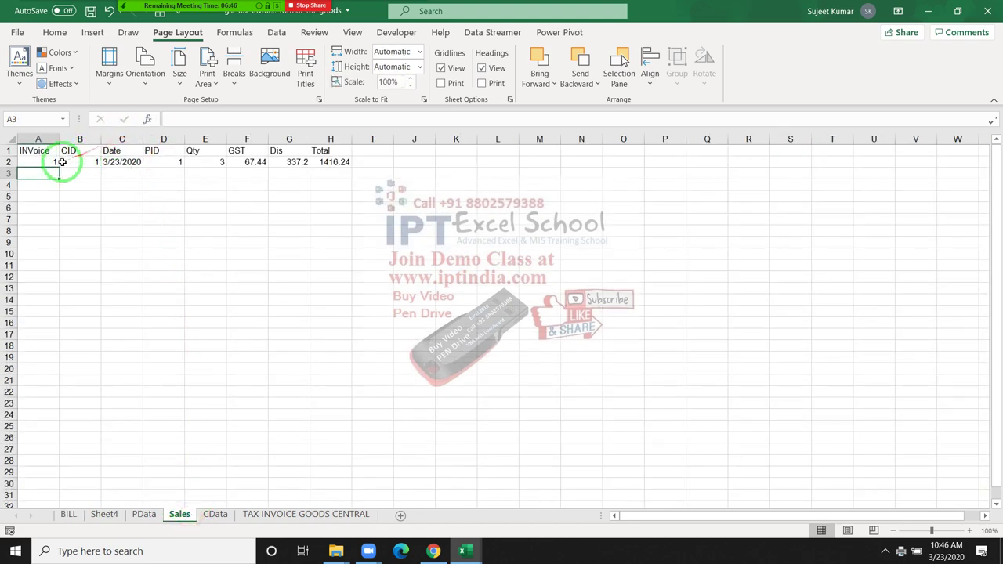
drag(47, 165, 79, 164)
key(Escape)
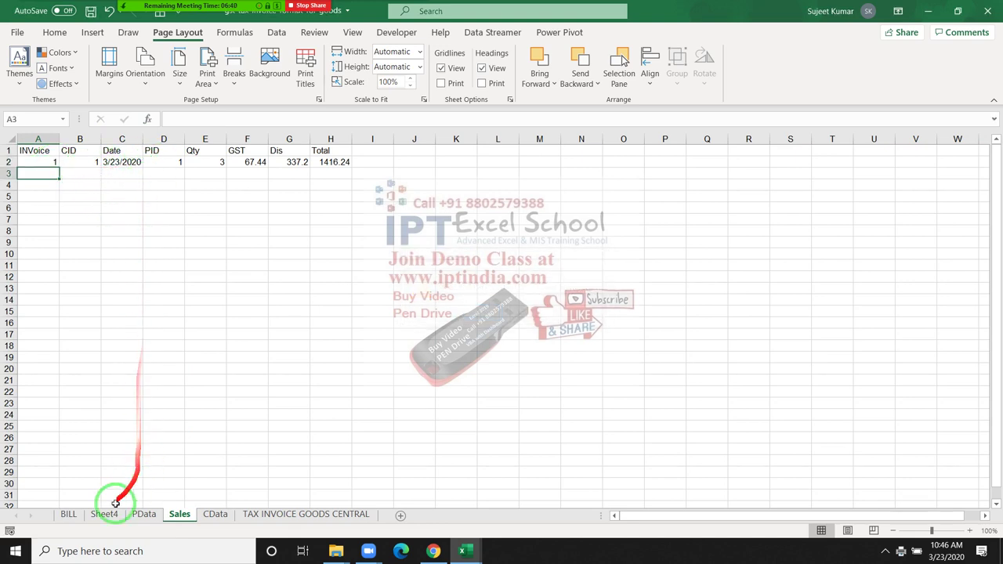
click(68, 516)
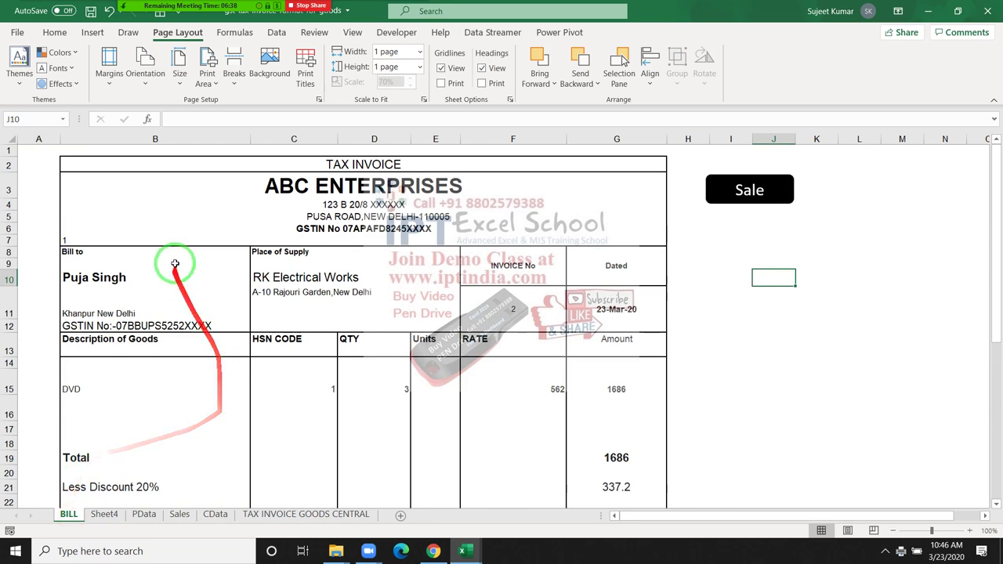
click(900, 551)
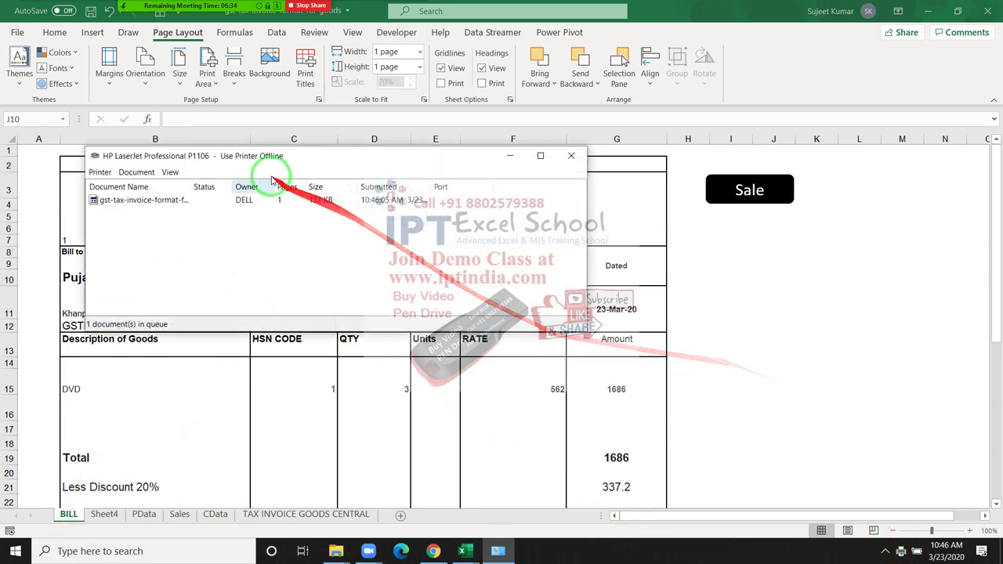
click(143, 202)
click(244, 240)
double_click(196, 201)
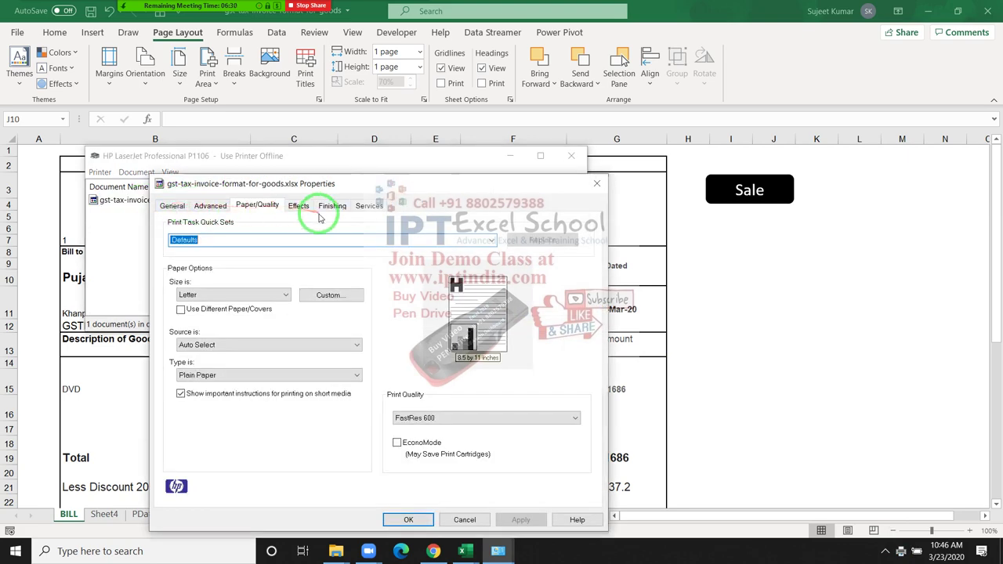
key(Escape)
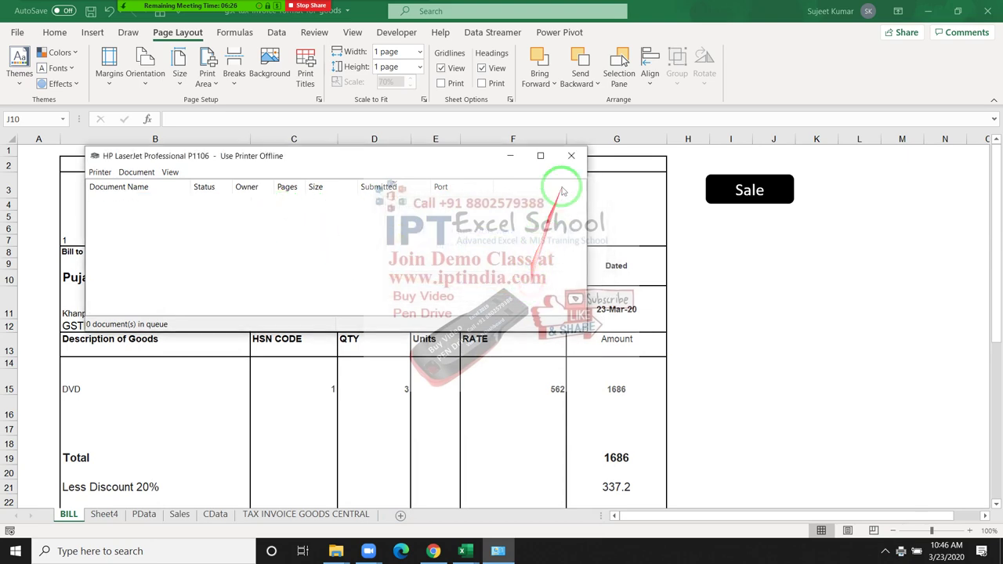
click(572, 155)
scroll(150, 364, down, 3)
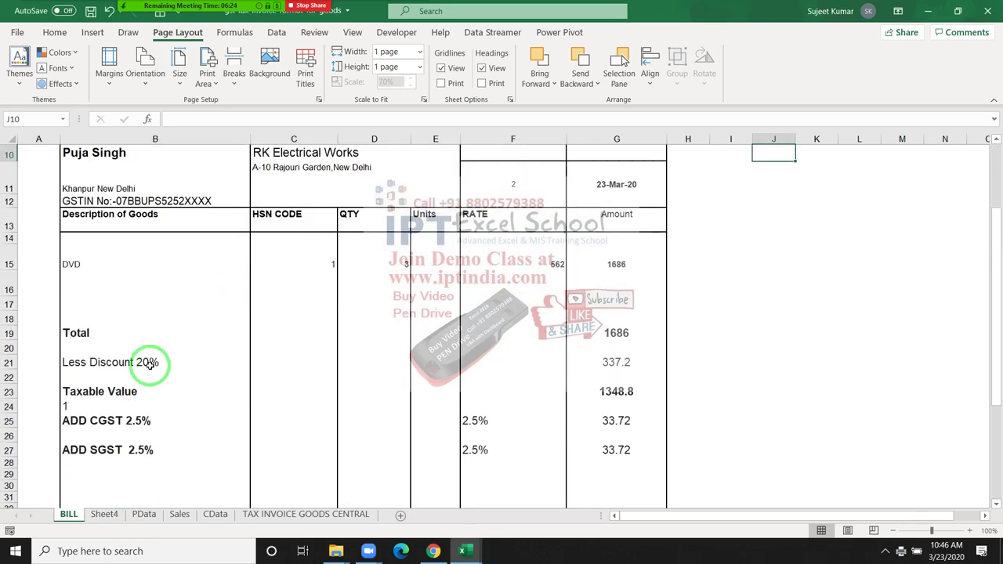
Select item rows B15:E17 and inspect the G11 date formula and the C11 address cell.
drag(76, 264, 580, 302)
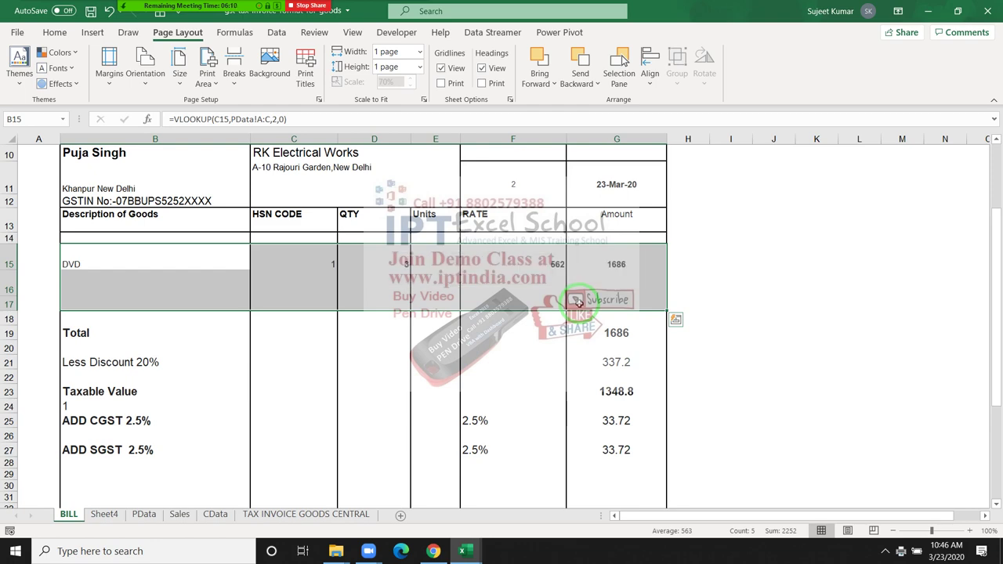
scroll(577, 302, up, 3)
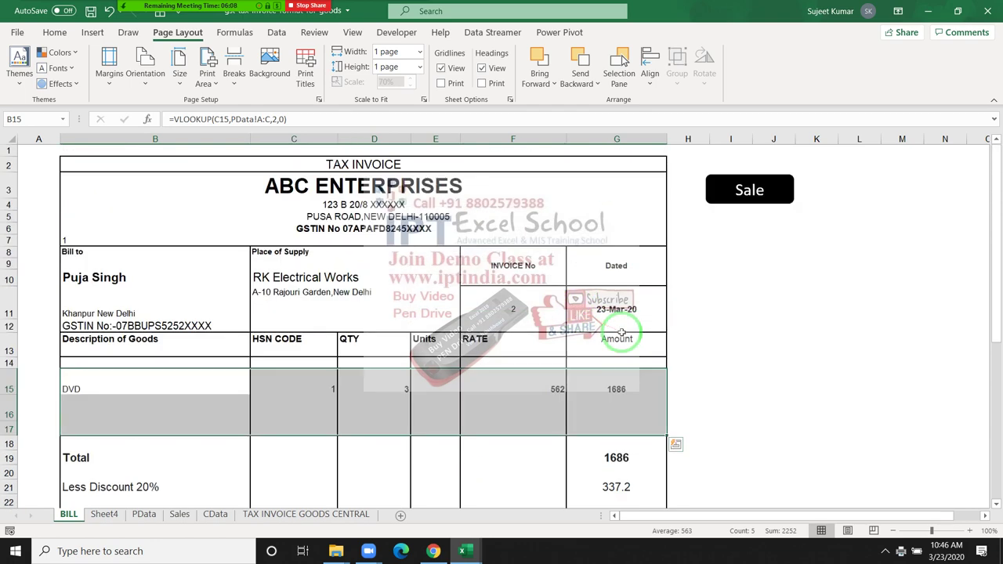
click(605, 312)
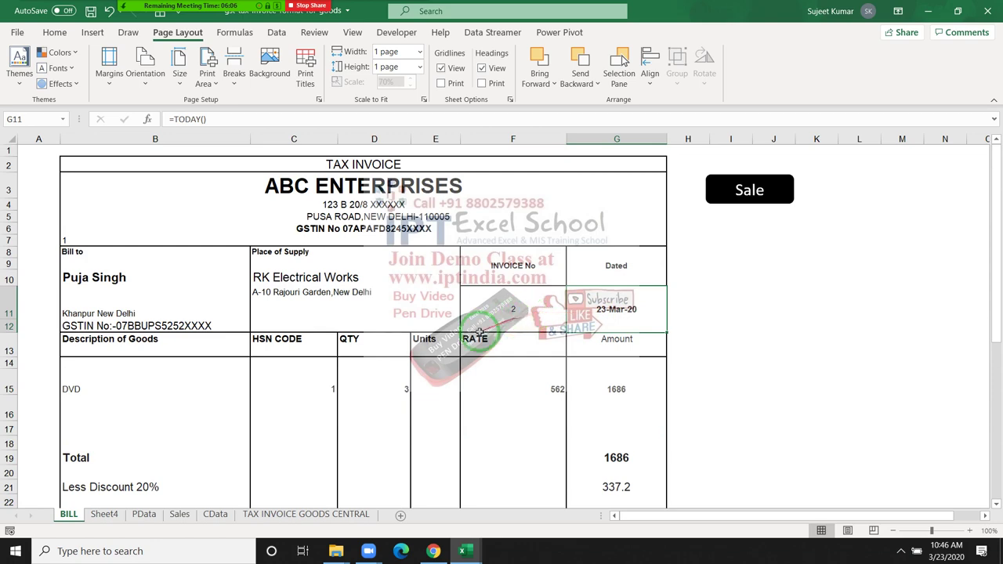
click(334, 326)
Show the hidden system tray icons on the taskbar.
scroll(337, 337, down, 2)
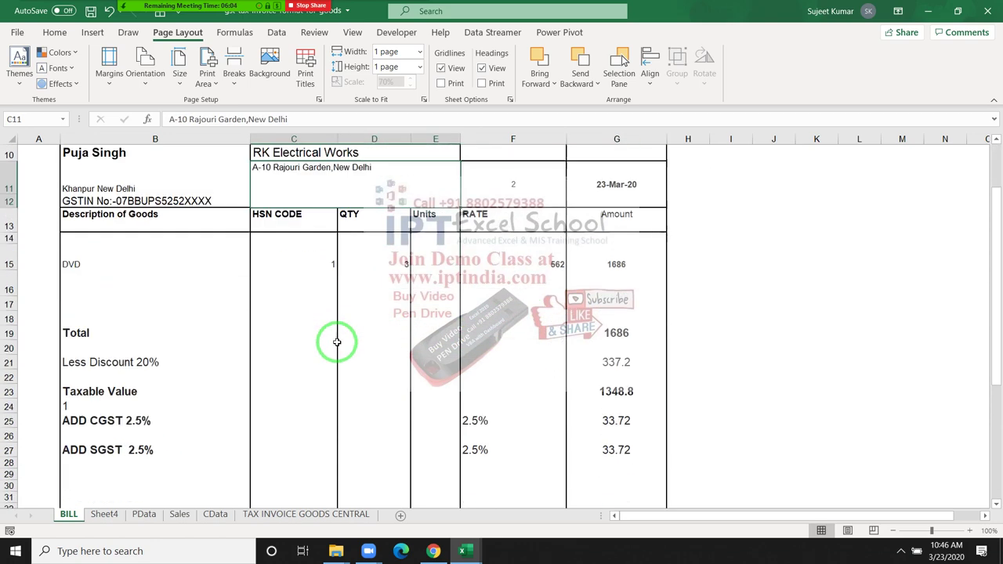
scroll(340, 342, down, 4)
scroll(340, 342, down, 6)
scroll(341, 341, up, 9)
scroll(343, 340, up, 4)
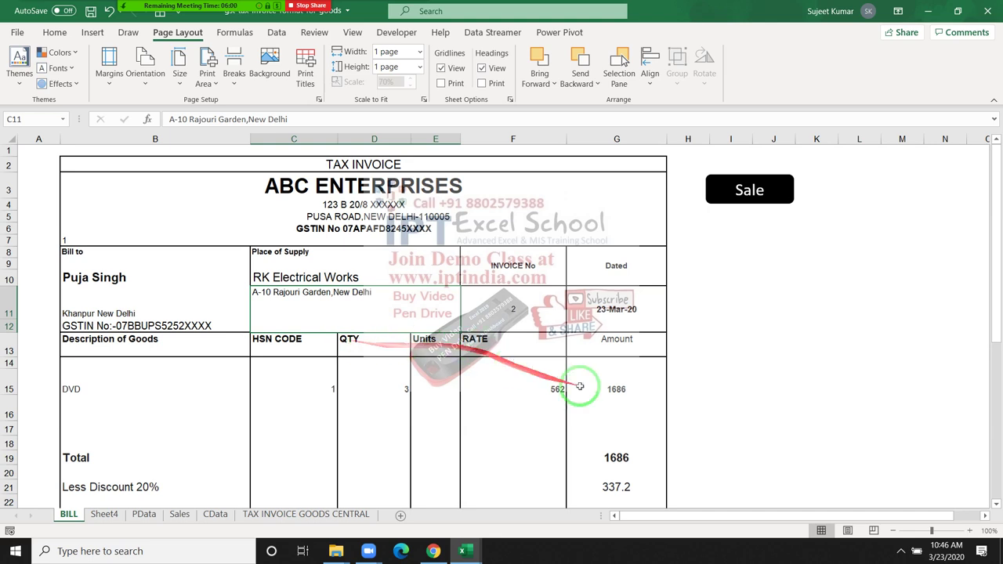
click(900, 551)
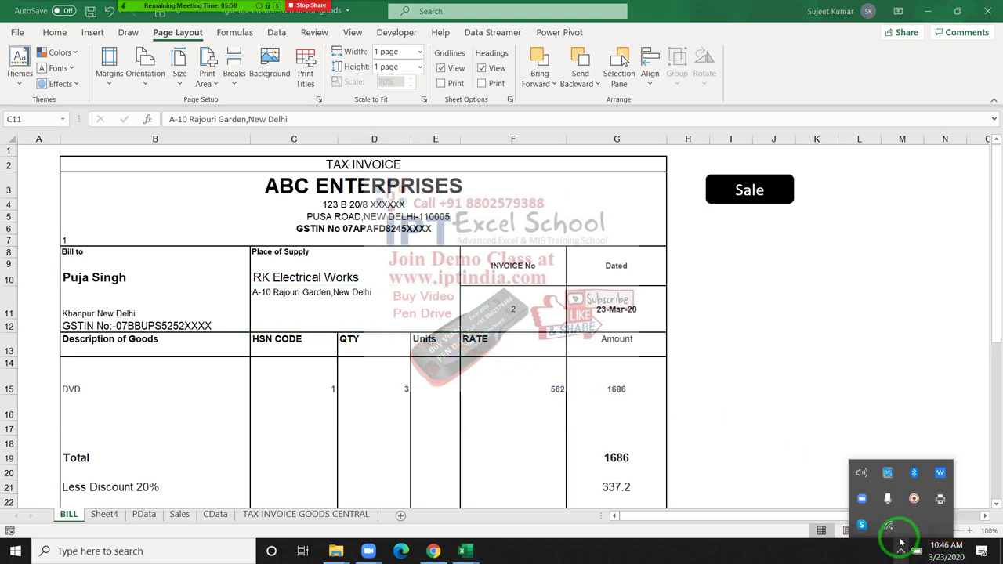